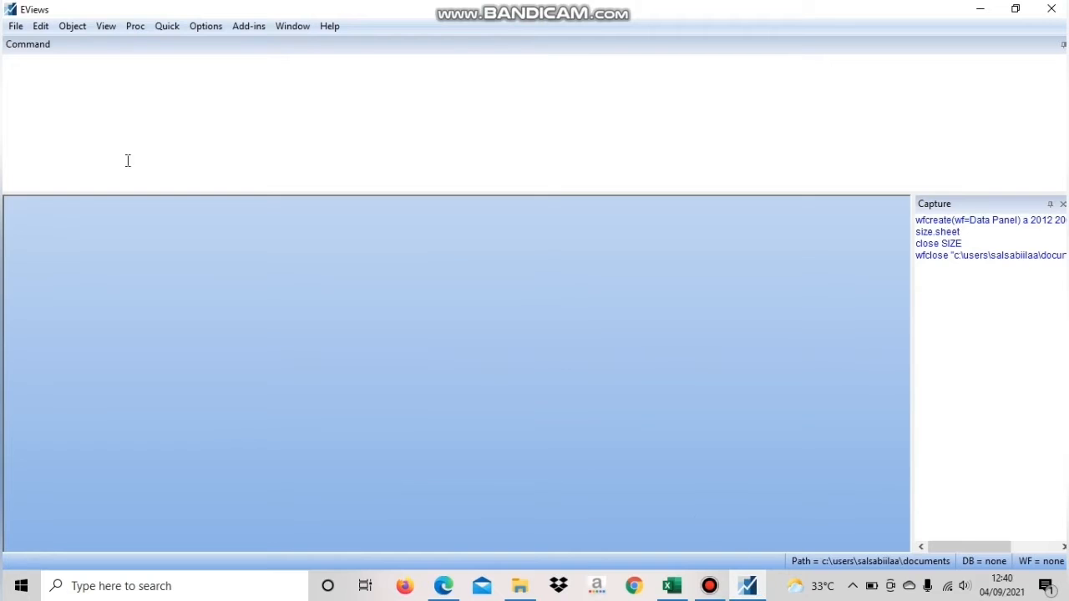
# Start creating a new workfile
pyautogui.click(14, 25)
pyautogui.moveTo(36, 48)
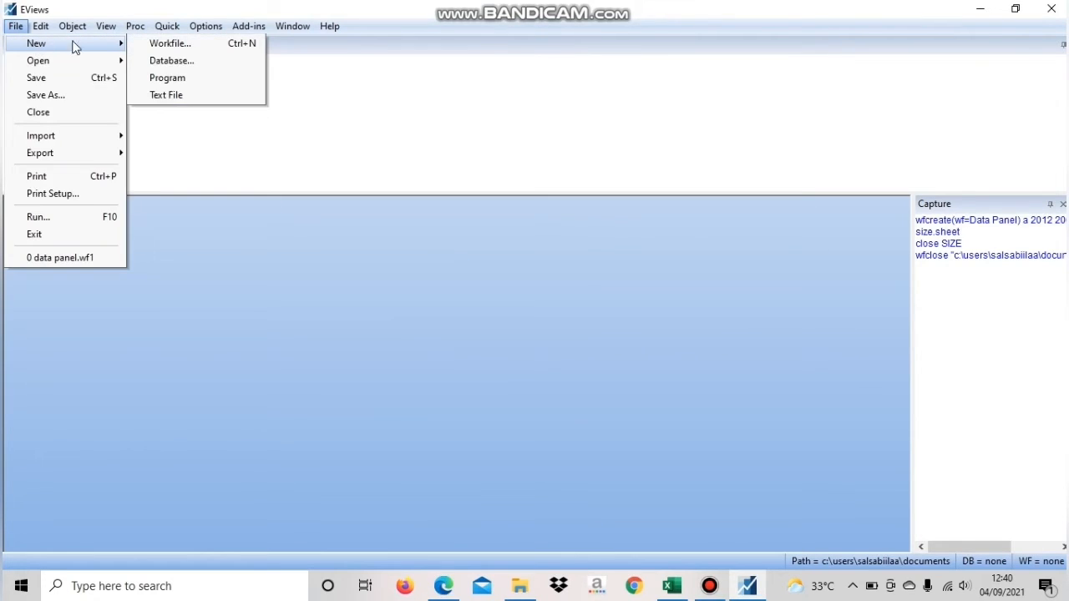
pyautogui.click(152, 44)
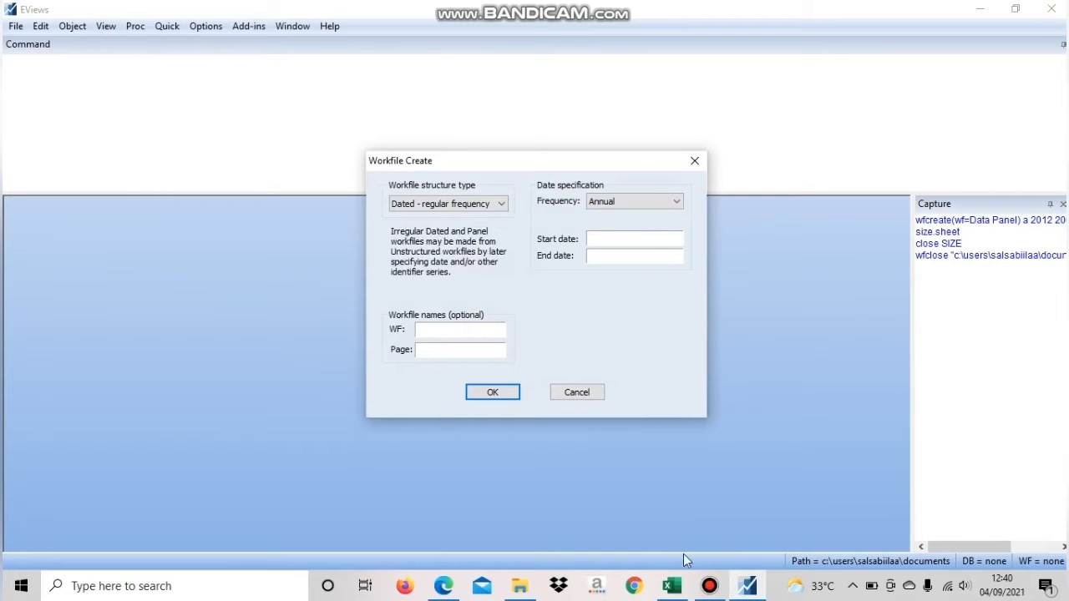
# Switch to Excel and examine the banks and years covered by the ISR sheet's data table
pyautogui.click(672, 586)
pyautogui.scroll(-7, 183, 490)
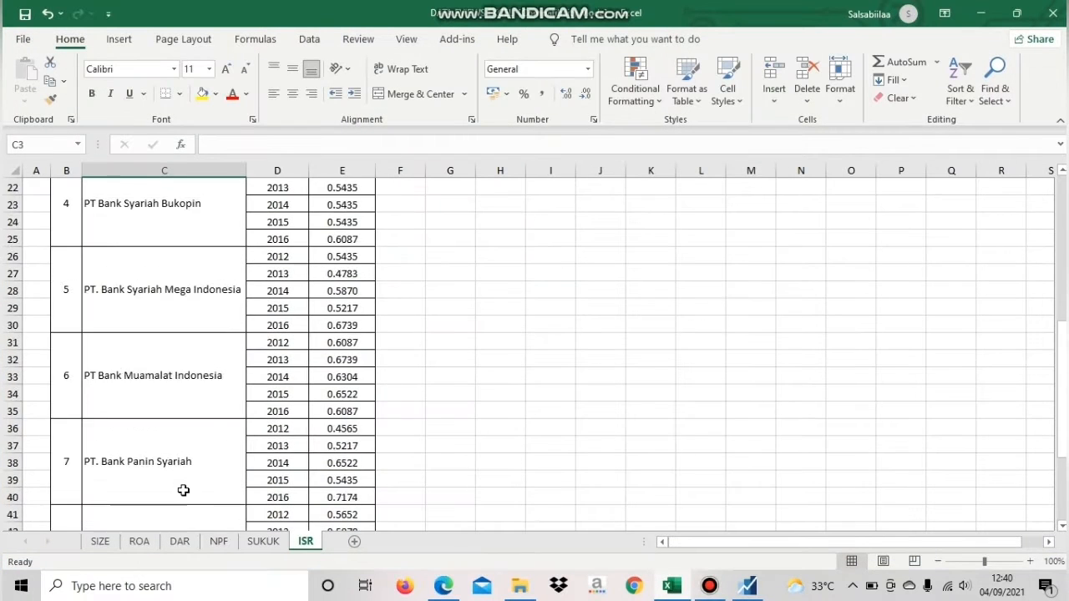
pyautogui.scroll(-8, 183, 490)
pyautogui.scroll(15, 184, 490)
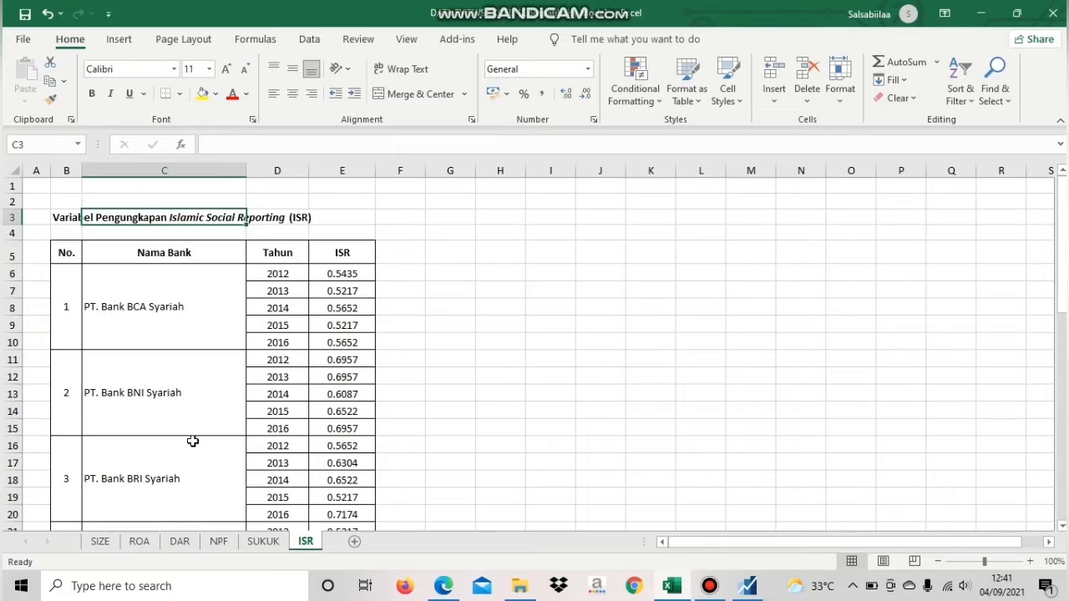
pyautogui.moveTo(277, 273); pyautogui.dragTo(262, 342)
pyautogui.click(78, 215)
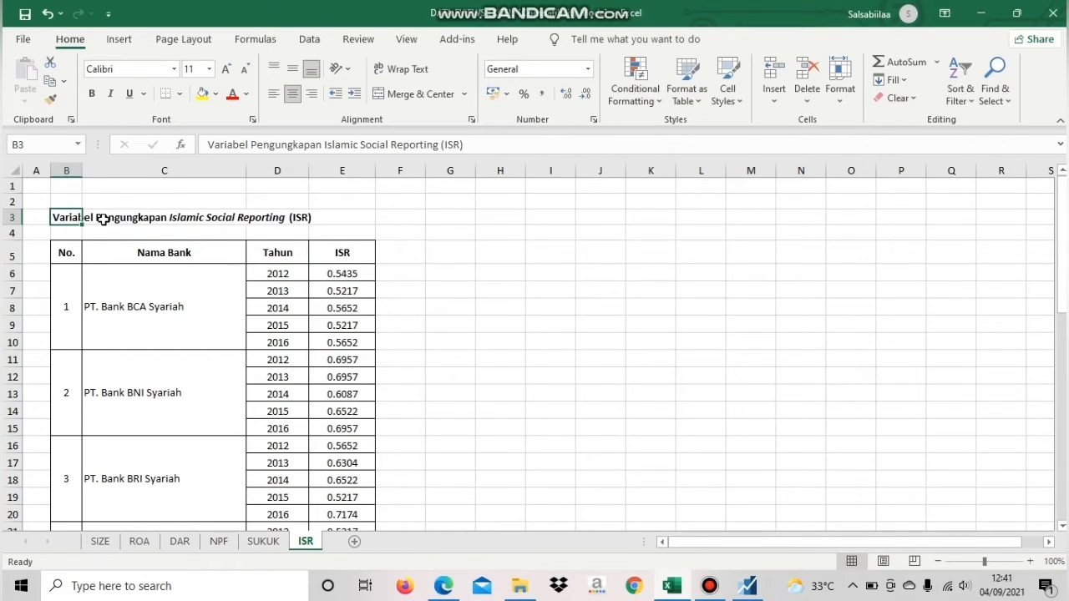
# Return to EViews, set the workfile structure type to Balanced Panel and name the workfile Data Panel
pyautogui.click(747, 586)
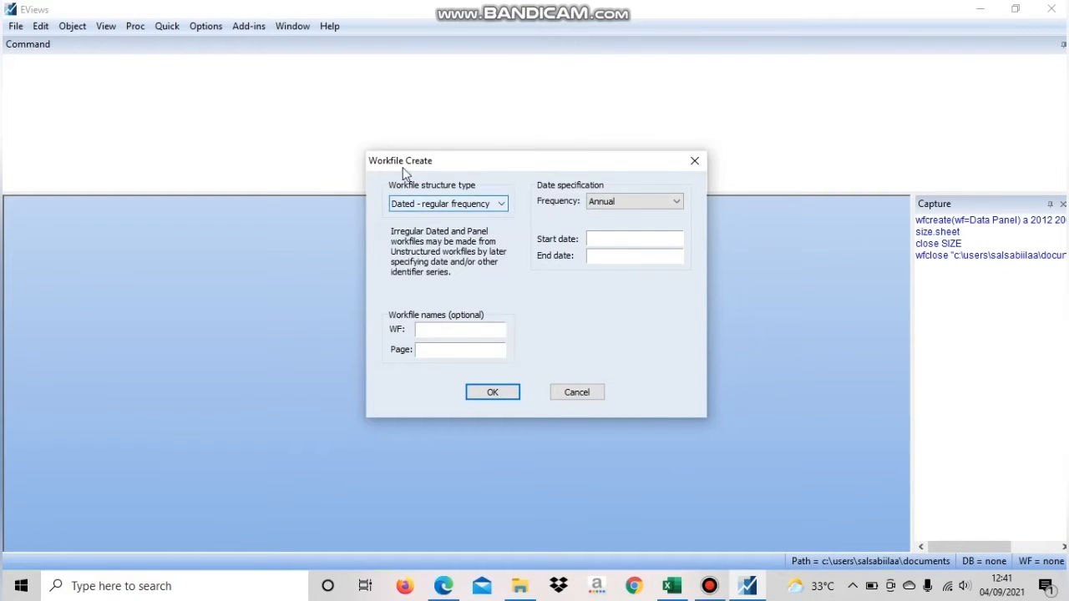
pyautogui.click(454, 205)
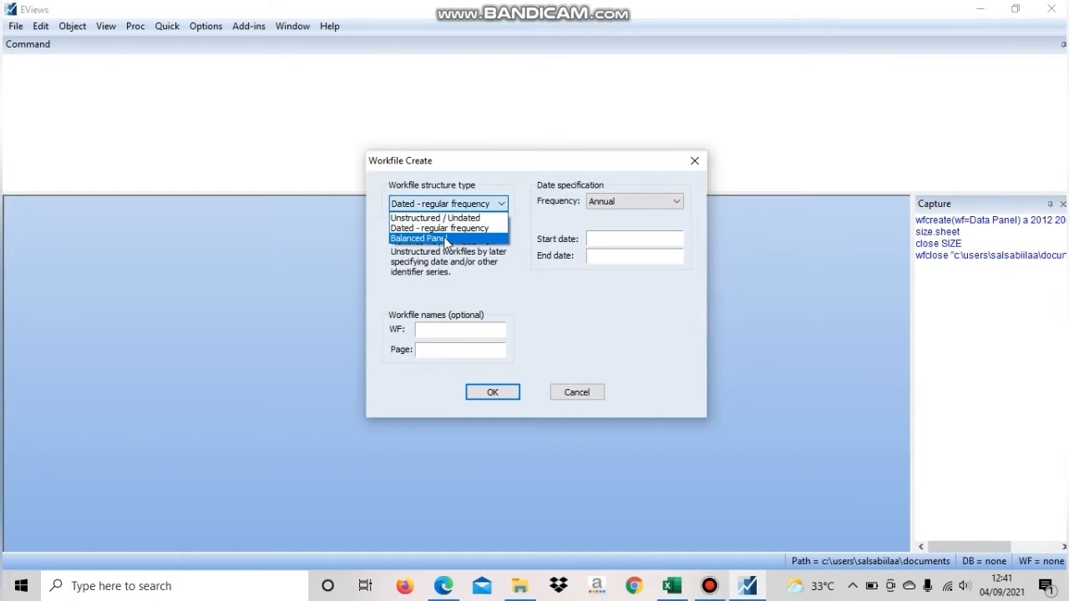
pyautogui.click(443, 237)
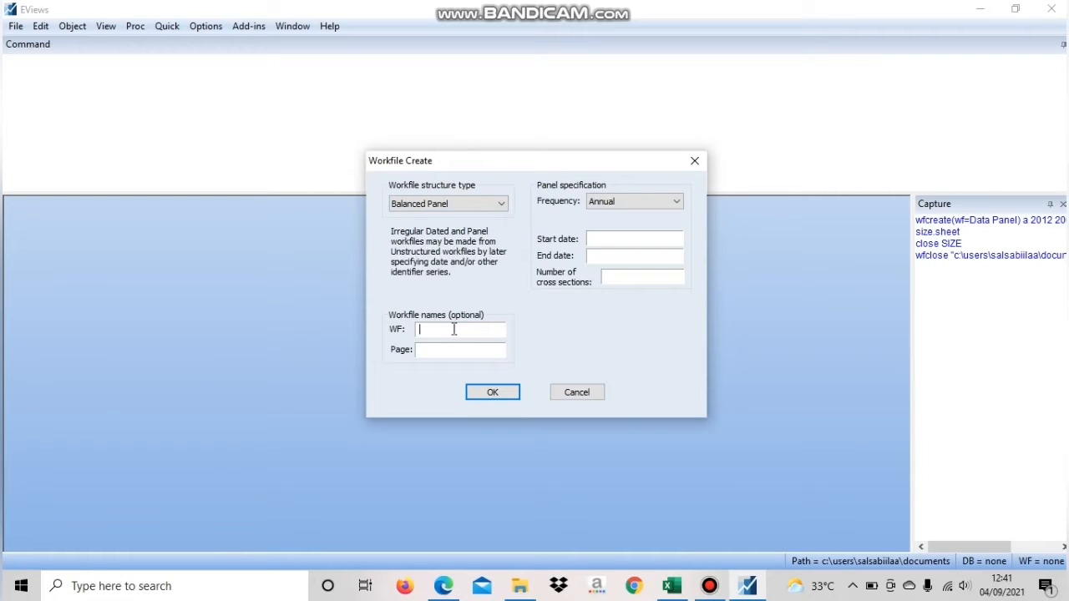
pyautogui.press('capslock')
pyautogui.write('D')
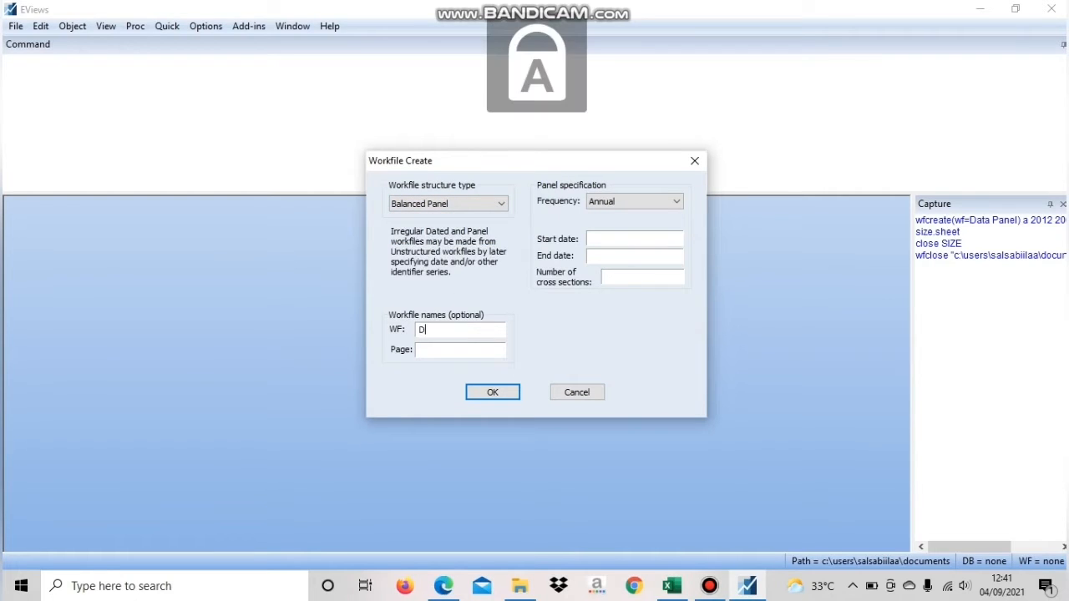
pyautogui.press('capslock')
pyautogui.write('ata')
pyautogui.press('capslock')
pyautogui.write('P')
pyautogui.press('capslock')
pyautogui.write('a')
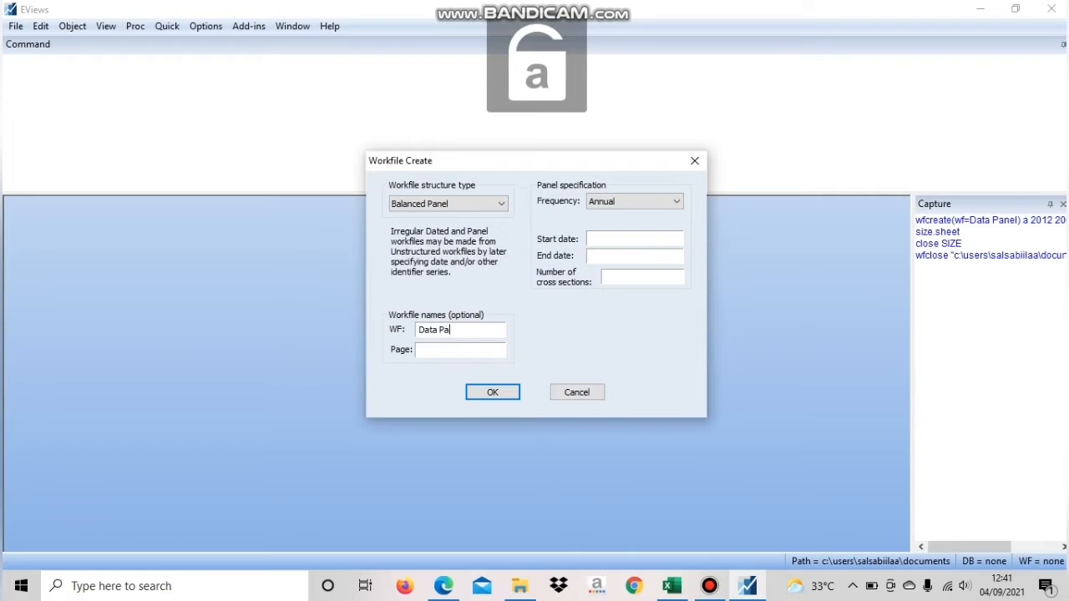
pyautogui.write('nel')
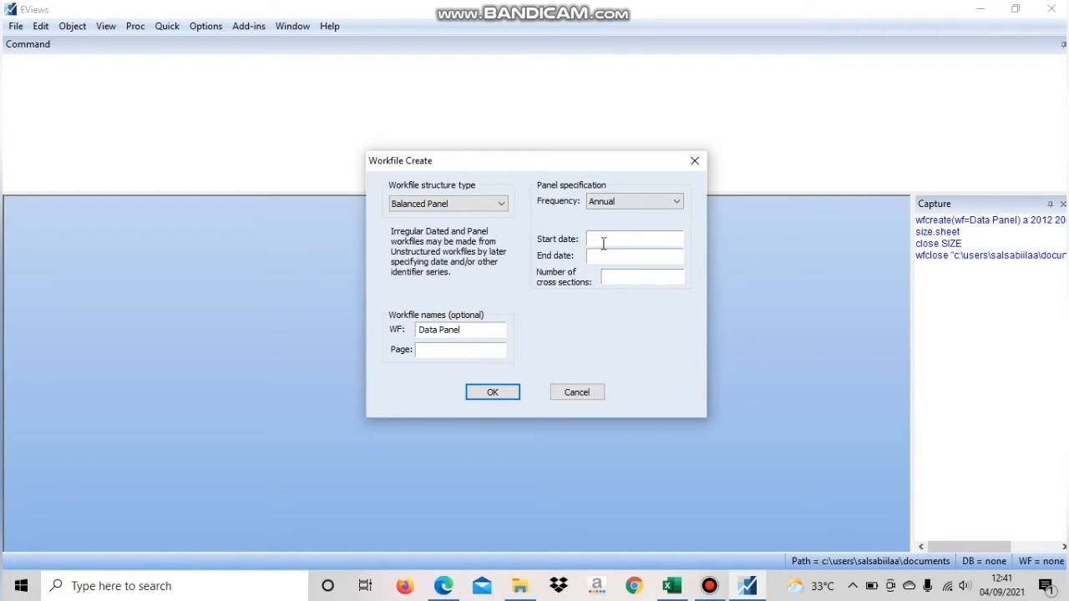
pyautogui.write('2012')
# Set the start date to 2012, the end date to 2016 and the cross sections to 9, and create the workfile
pyautogui.click(494, 392)
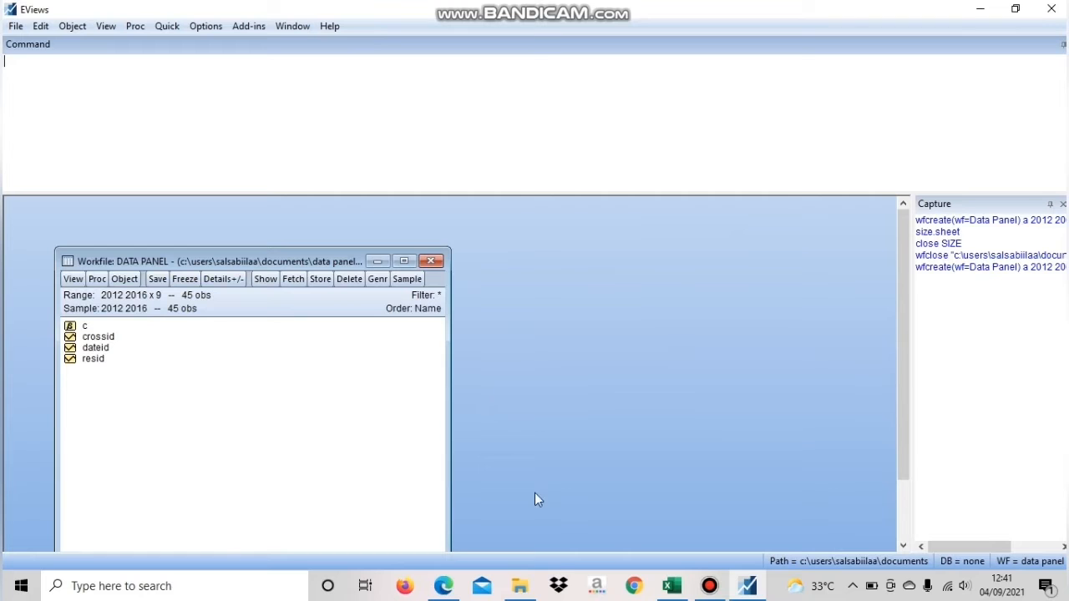
# Review the SIZE, ROA, DAR, NPF, SUKUK and ISR variable sheets in Excel, and return to EViews
pyautogui.click(672, 588)
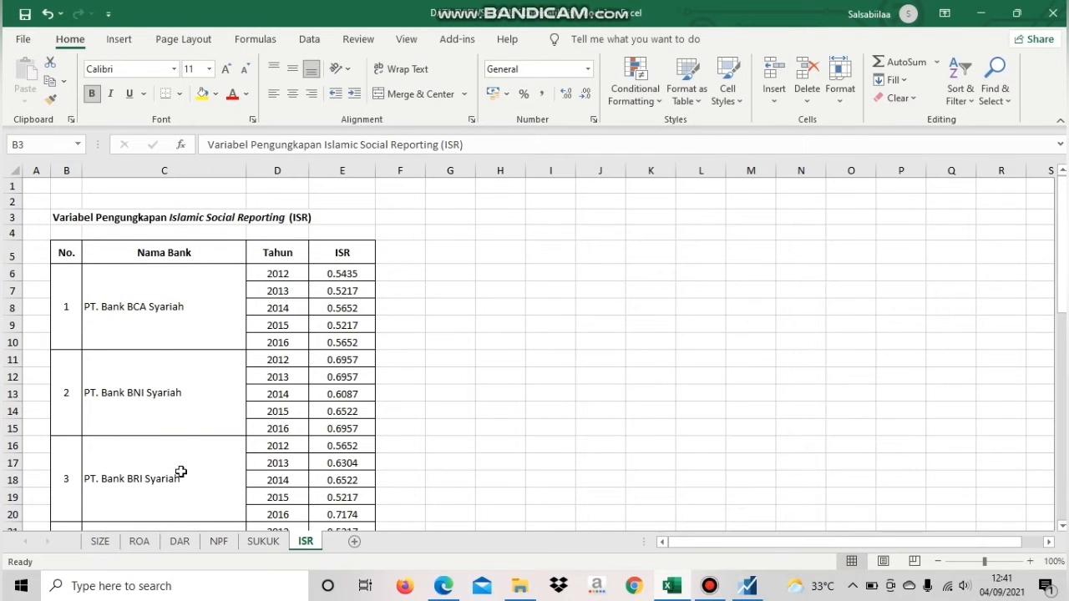
pyautogui.click(99, 542)
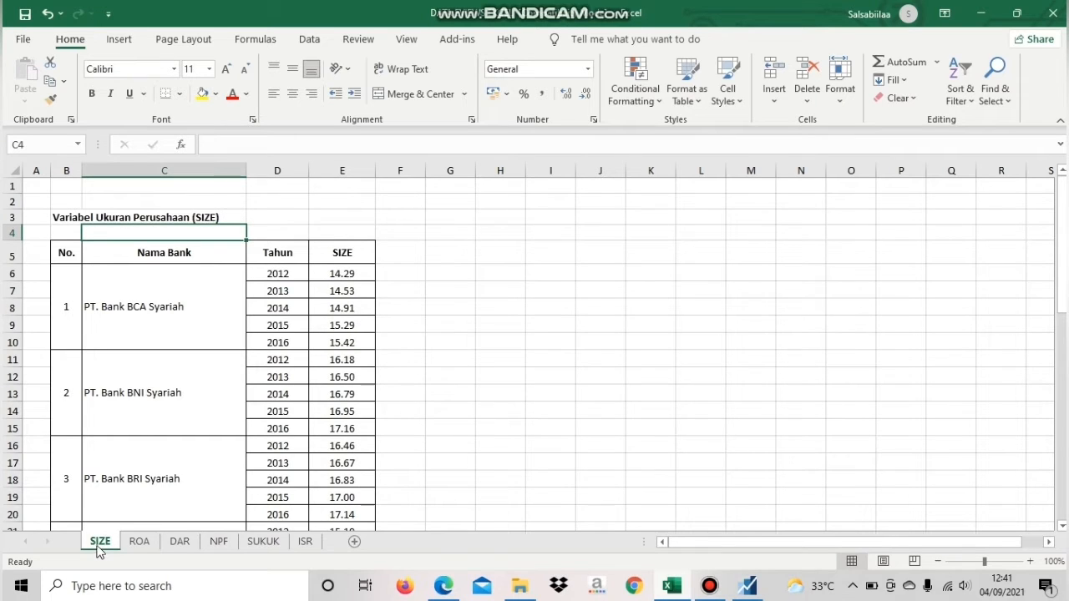
pyautogui.click(139, 542)
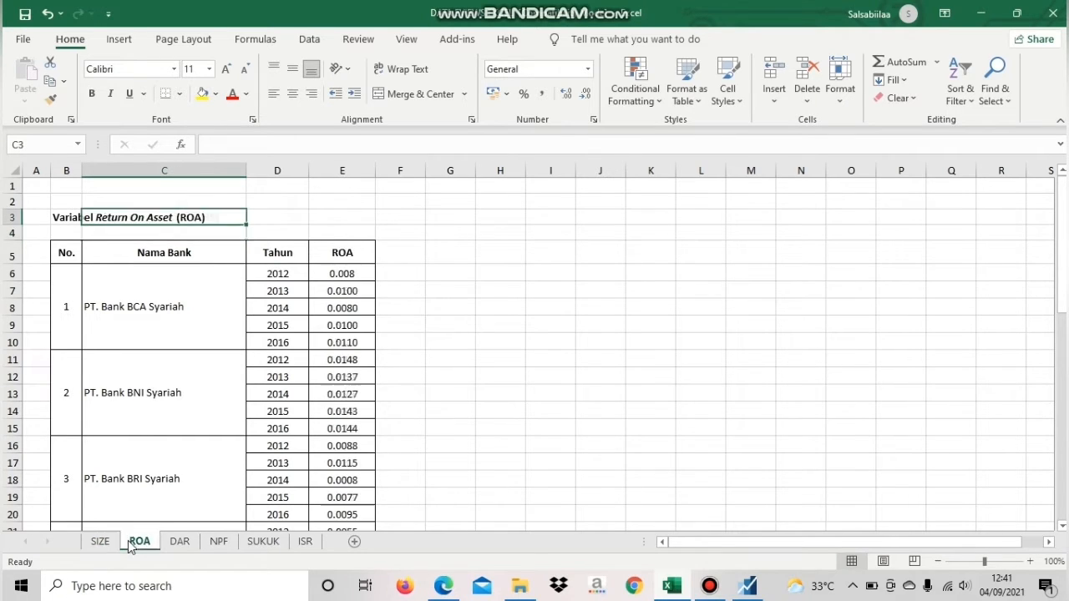
pyautogui.click(180, 543)
pyautogui.click(219, 543)
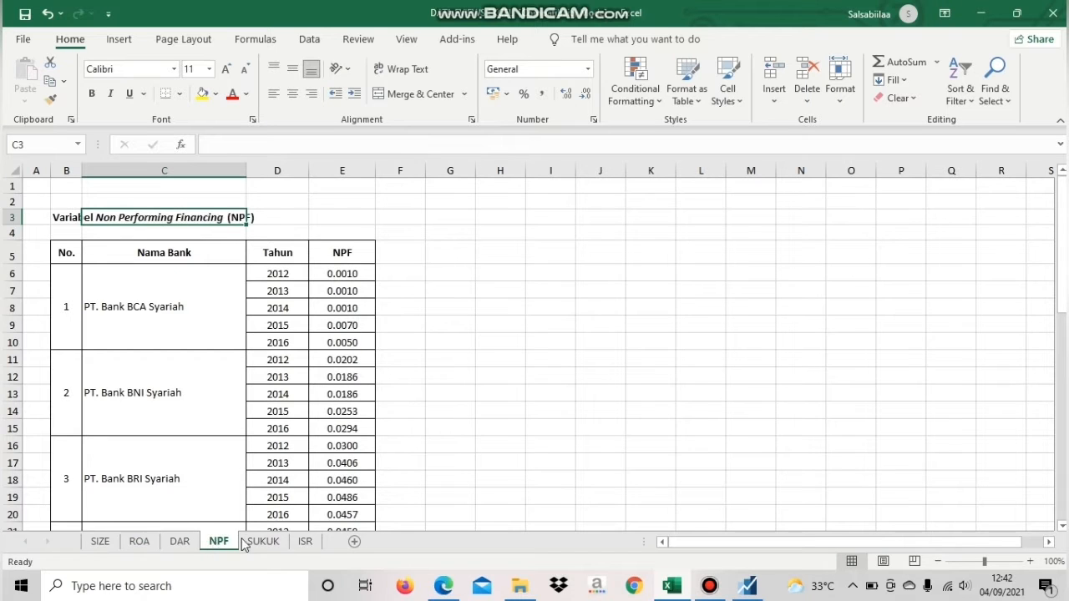
pyautogui.click(244, 543)
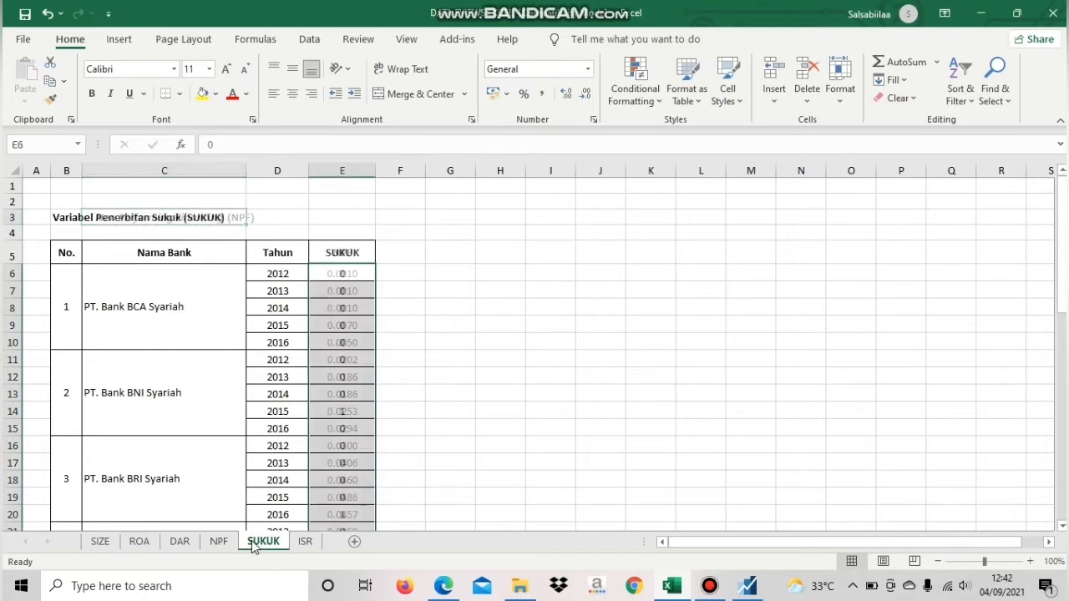
pyautogui.click(305, 543)
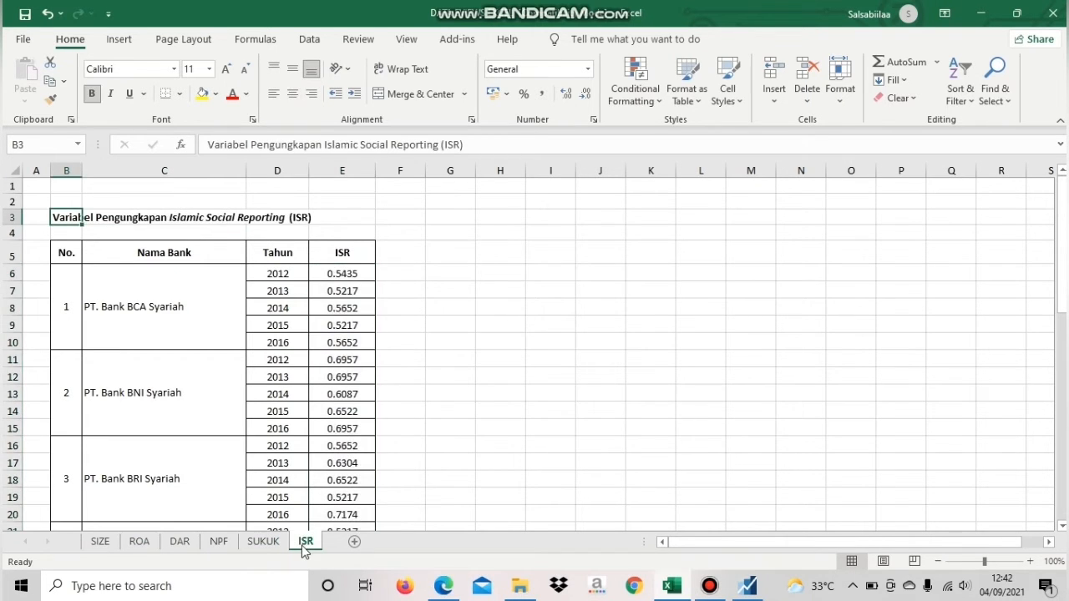
pyautogui.click(980, 23)
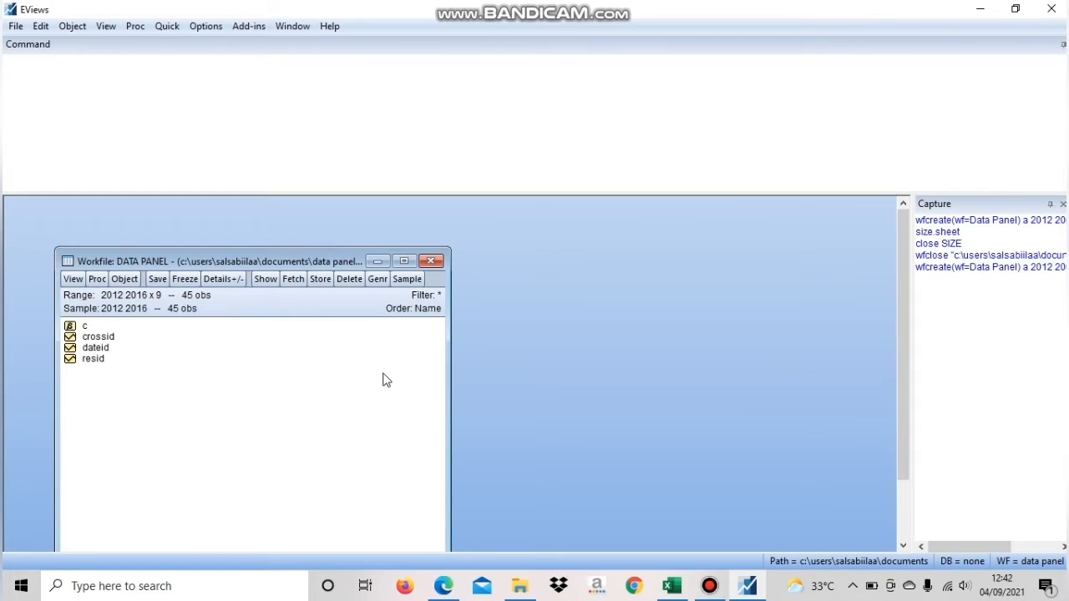
# Create a new Series object named size in the Data Panel workfile
pyautogui.click(124, 279)
pyautogui.click(150, 297)
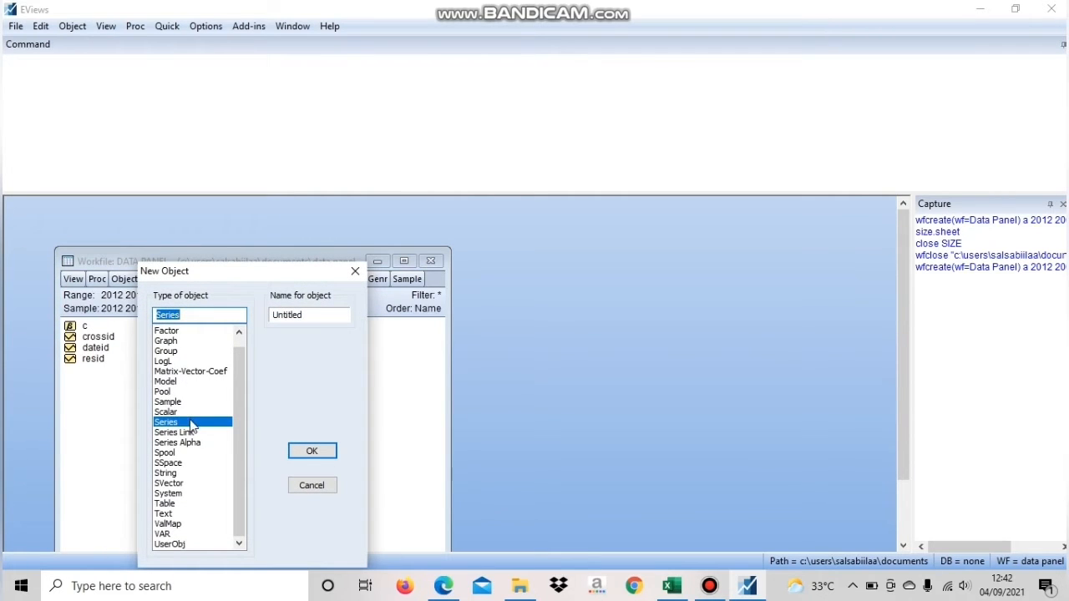
pyautogui.click(319, 316)
pyautogui.doubleClick(287, 314)
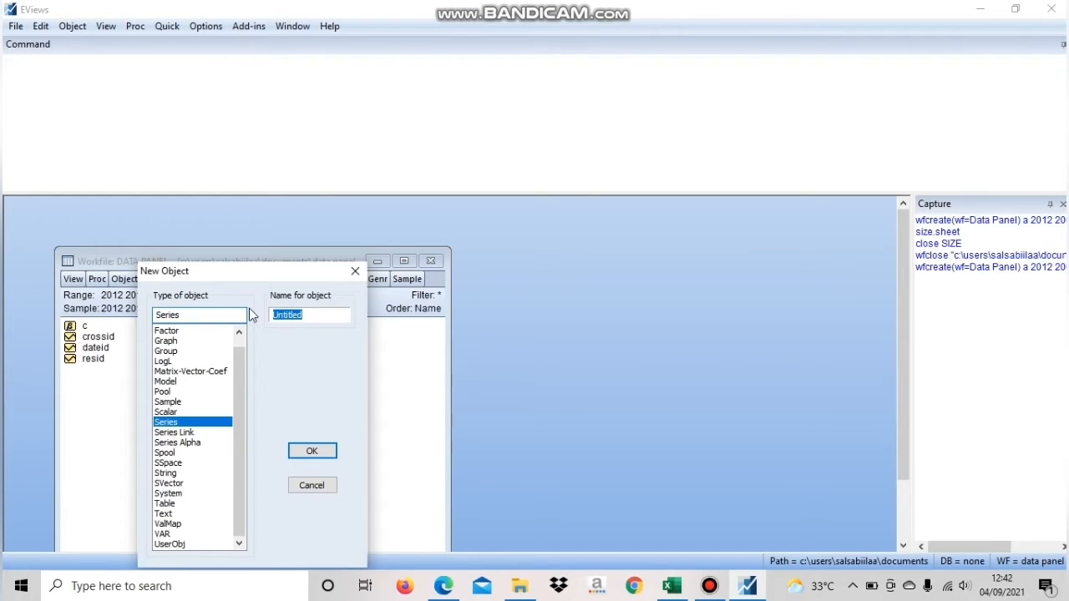
pyautogui.write('size')
pyautogui.click(313, 451)
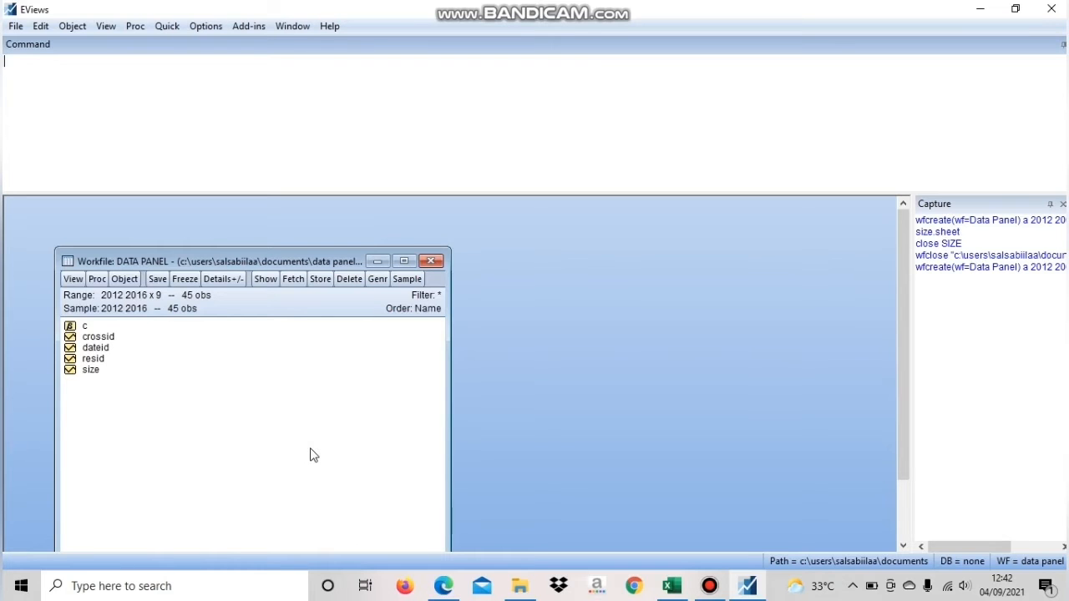
# Open the size series in a maximized window and enable editing of its values
pyautogui.doubleClick(95, 371)
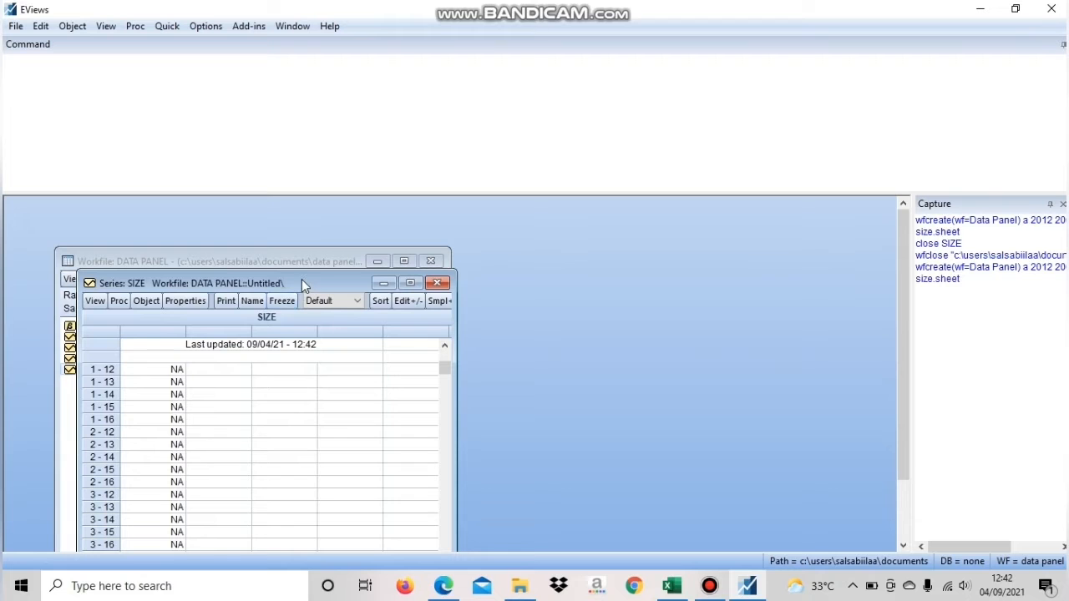
pyautogui.moveTo(301, 284); pyautogui.dragTo(315, 200)
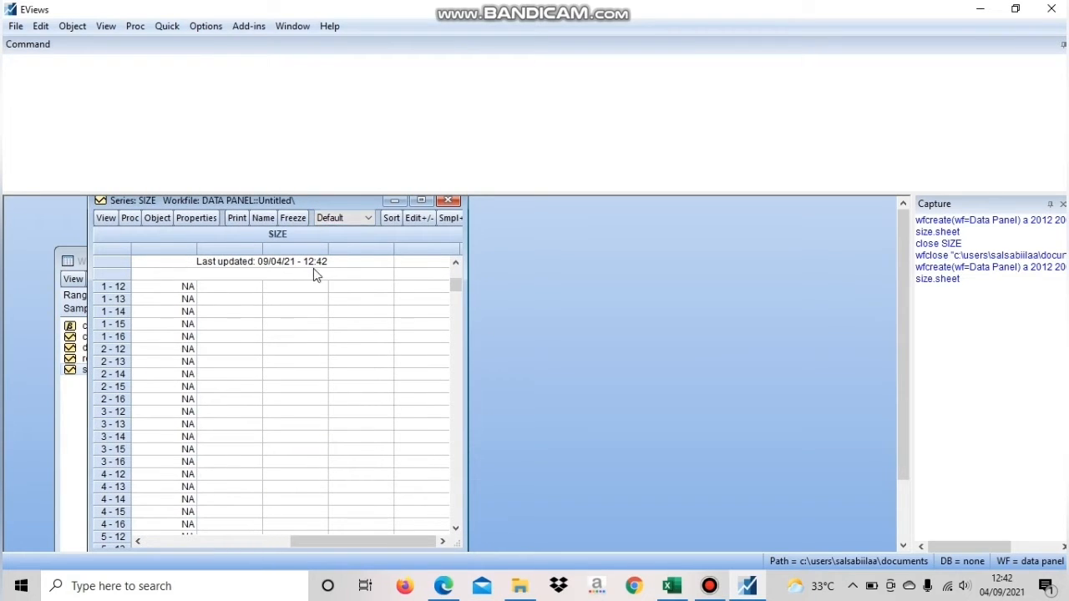
pyautogui.click(422, 201)
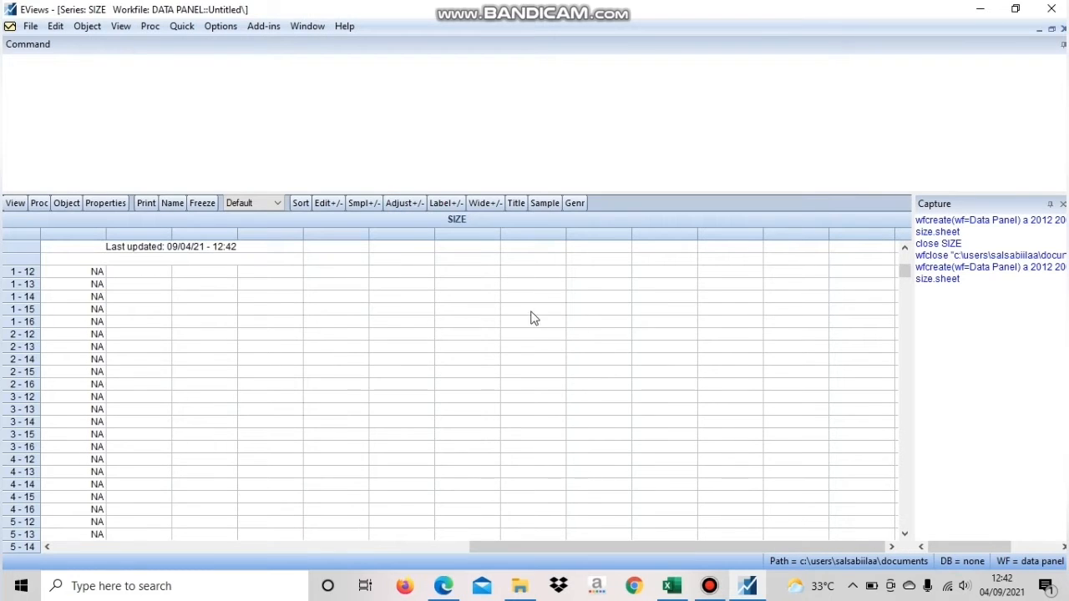
pyautogui.click(330, 206)
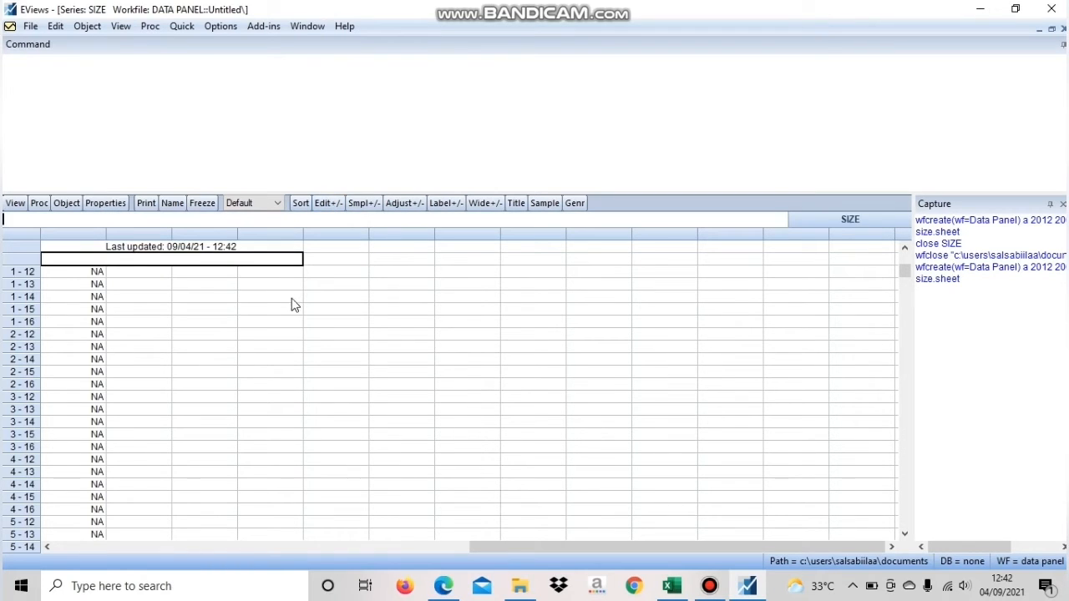
# Switch to Excel and copy the SIZE values in E6:E50 from the SIZE sheet
pyautogui.click(672, 585)
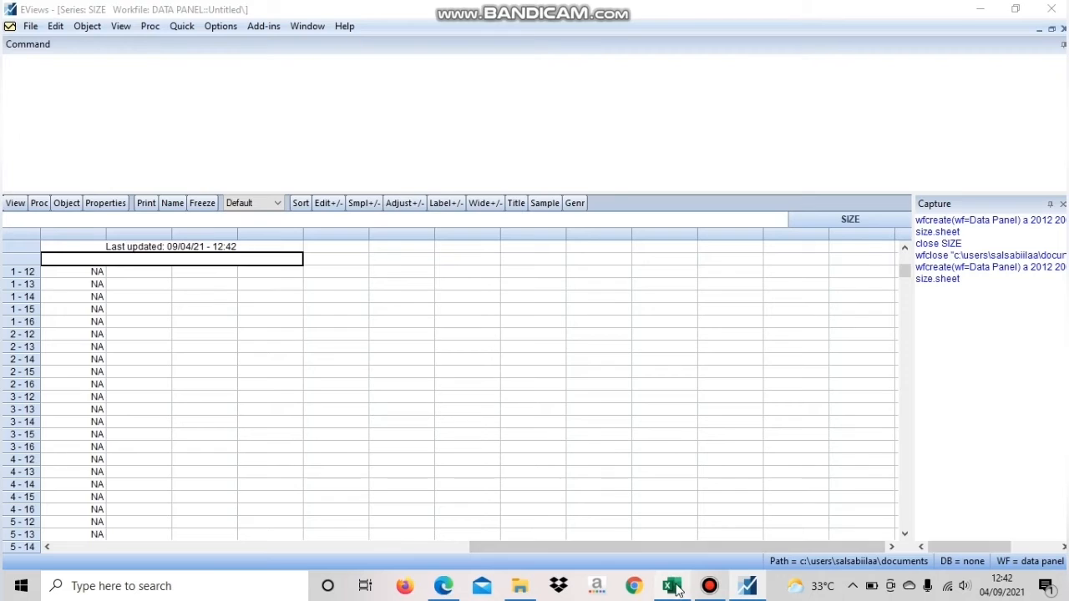
pyautogui.click(115, 542)
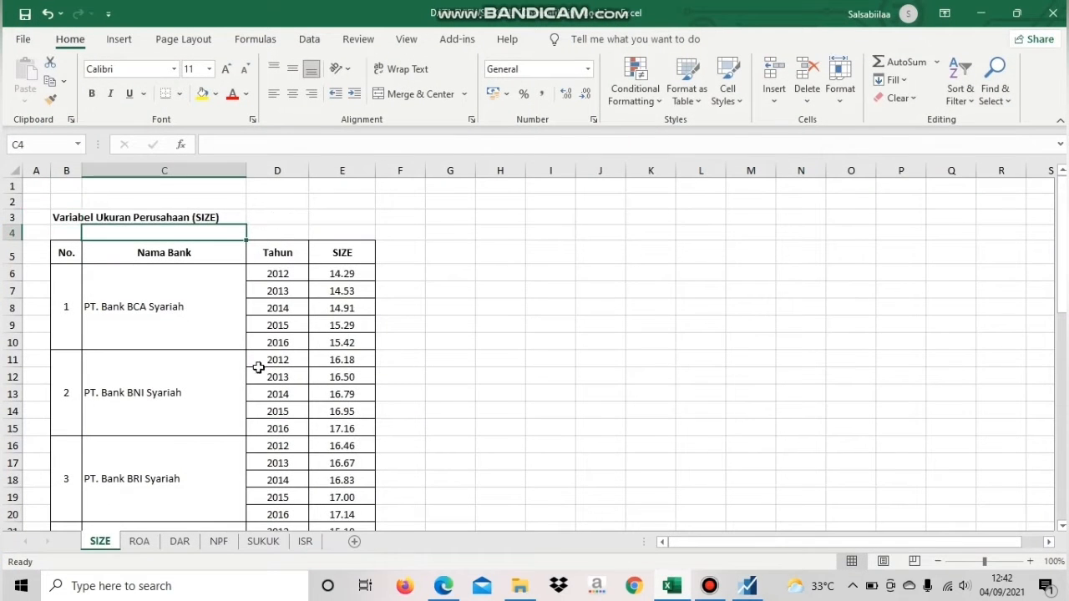
pyautogui.moveTo(333, 271); pyautogui.dragTo(334, 498)
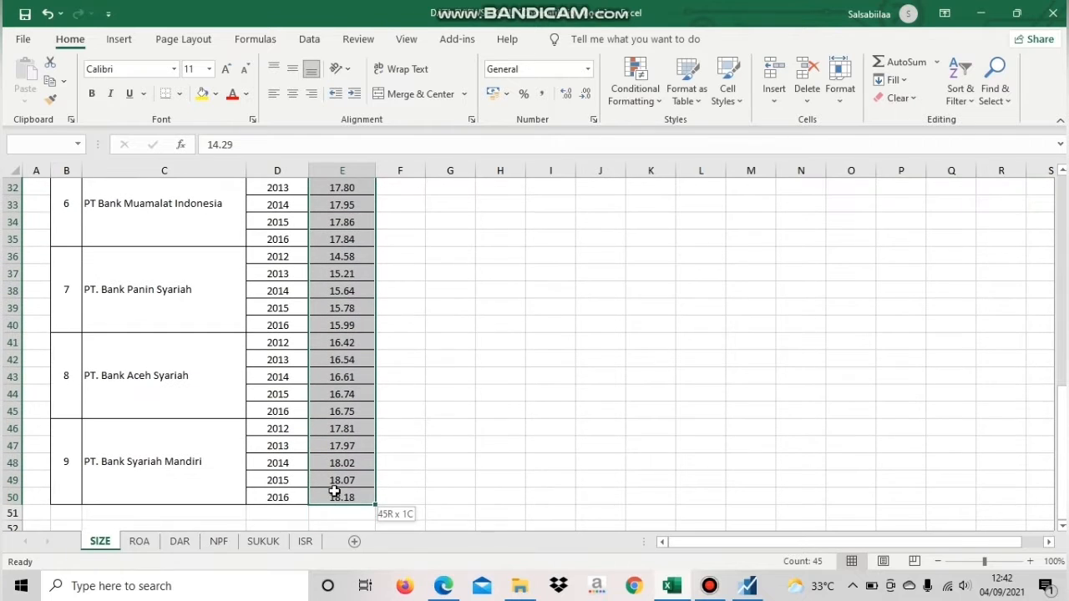
pyautogui.rightClick(334, 497)
pyautogui.click(373, 84)
pyautogui.scroll(10, 551, 400)
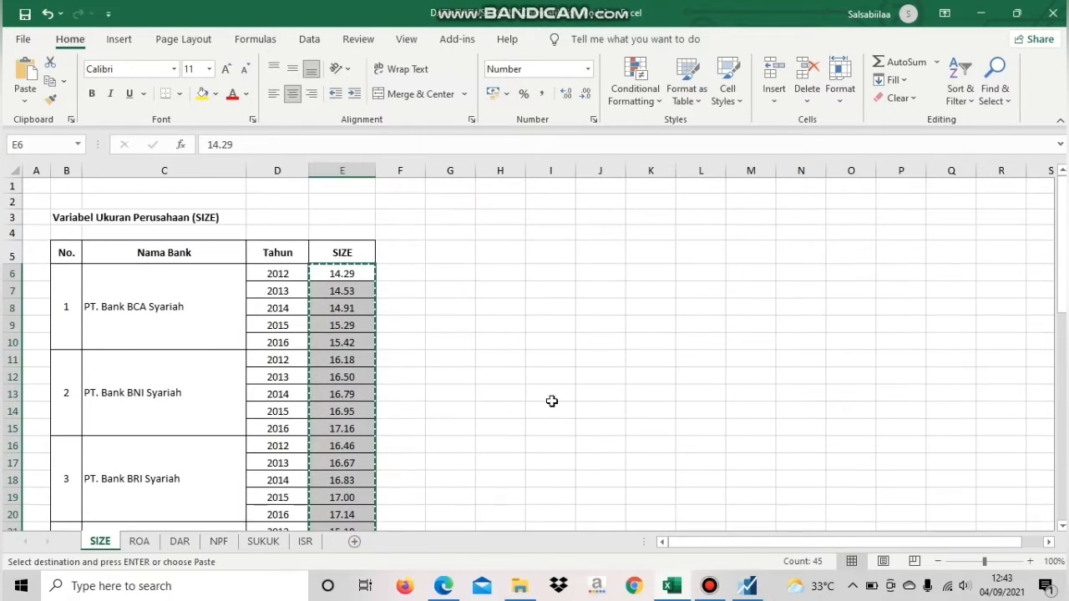
# Return to EViews, paste the copied values into the size series starting at observation 1 - 12, and close the series
pyautogui.click(747, 587)
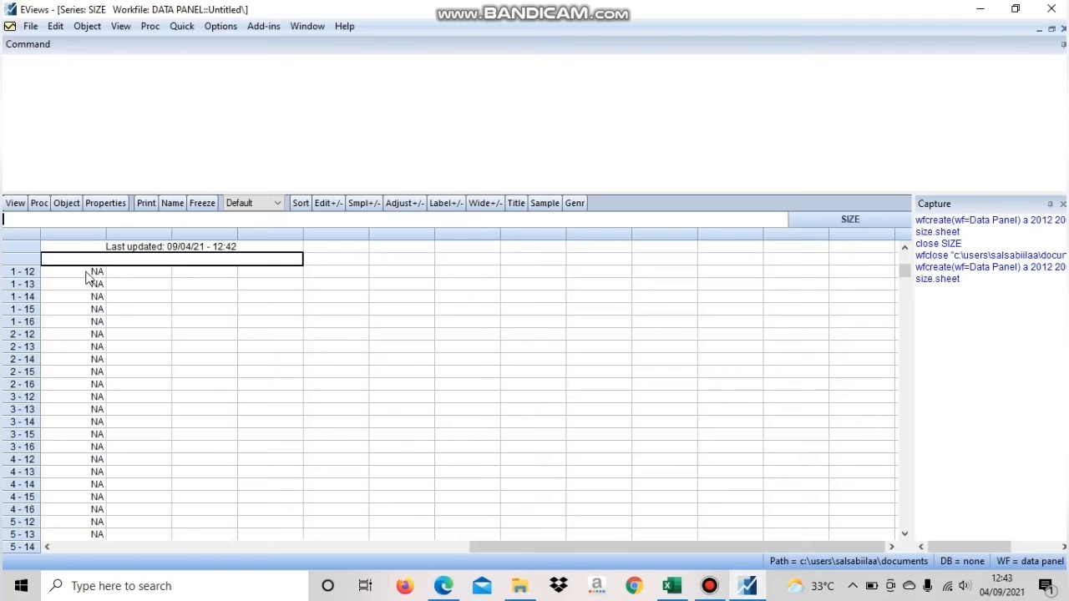
pyautogui.click(89, 272)
pyautogui.rightClick(90, 277)
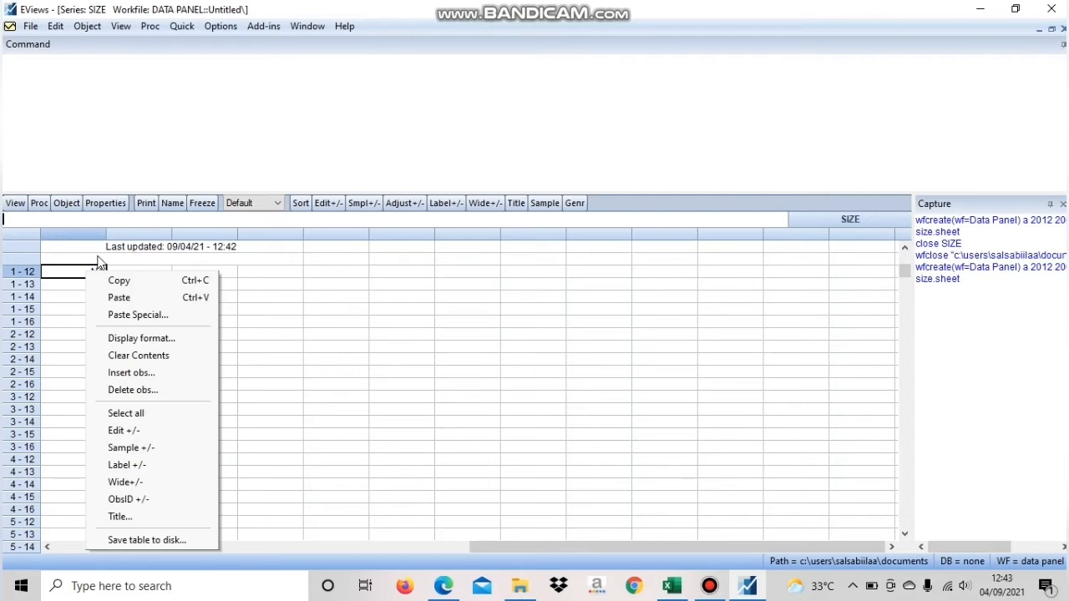
pyautogui.click(128, 301)
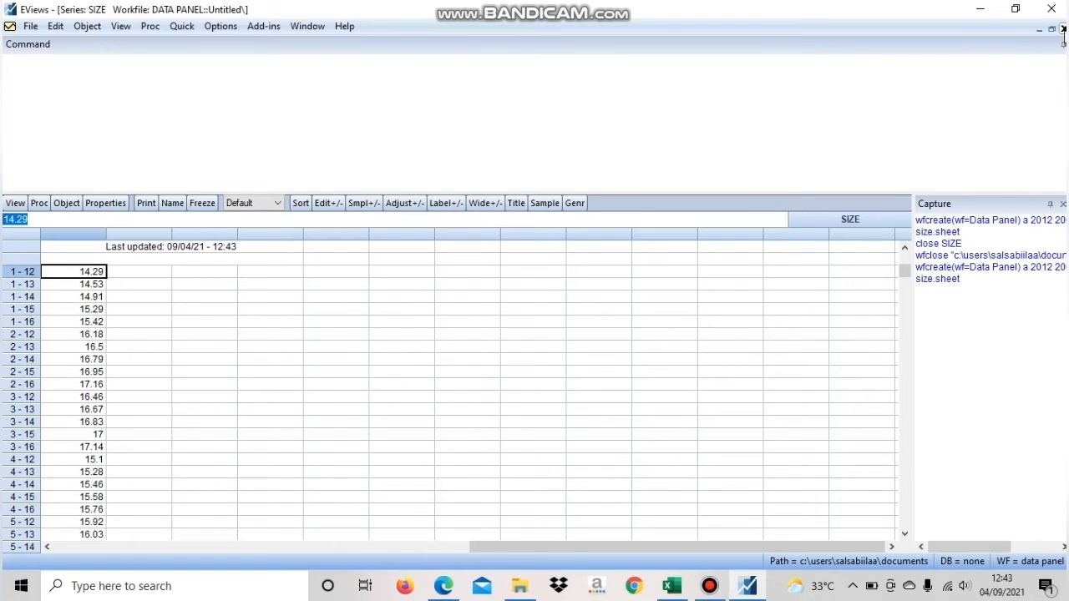
pyautogui.click(1063, 29)
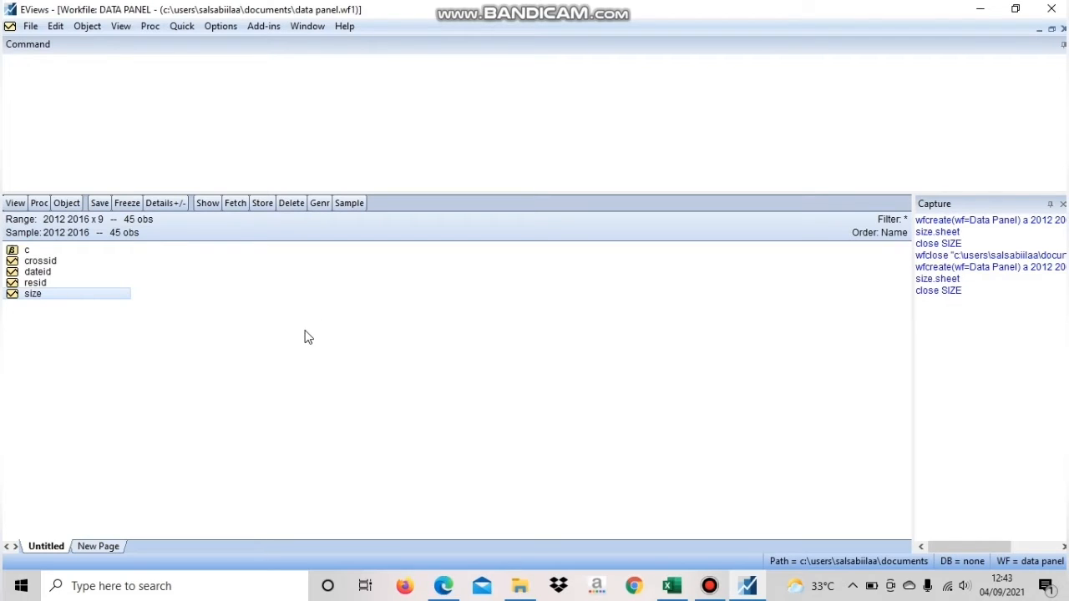
# Switch to Excel and copy the ROA values in E6:E50 from the ROA sheet
pyautogui.click(678, 587)
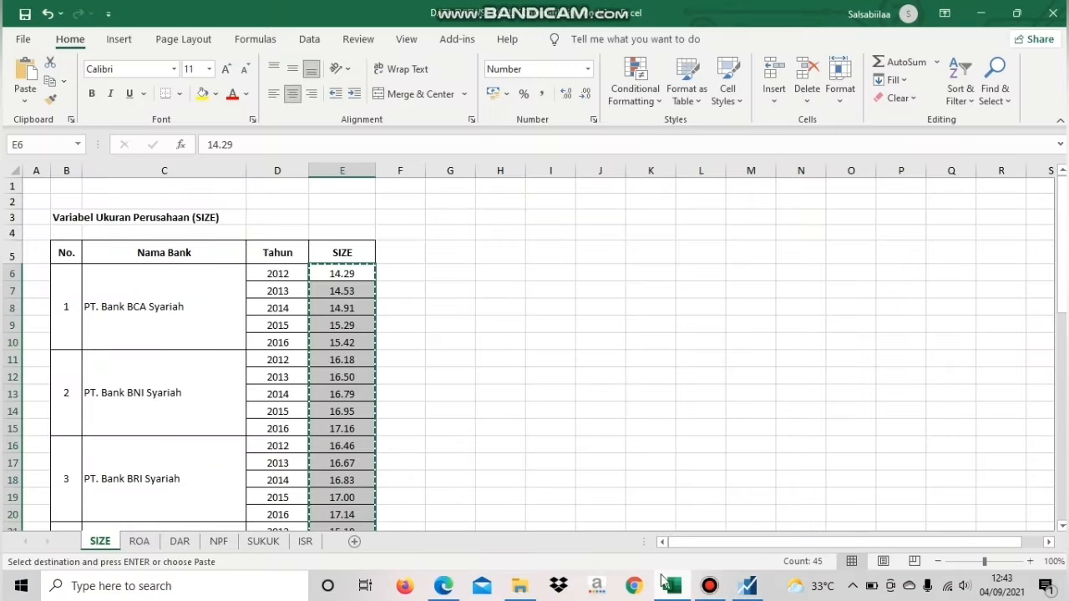
pyautogui.click(139, 541)
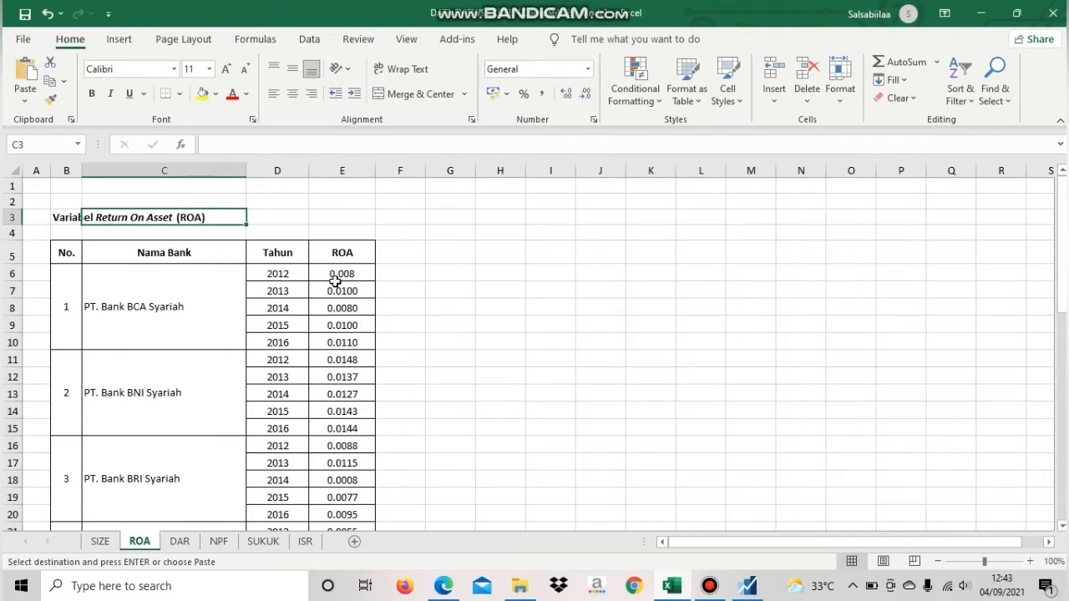
pyautogui.moveTo(338, 275); pyautogui.dragTo(347, 499)
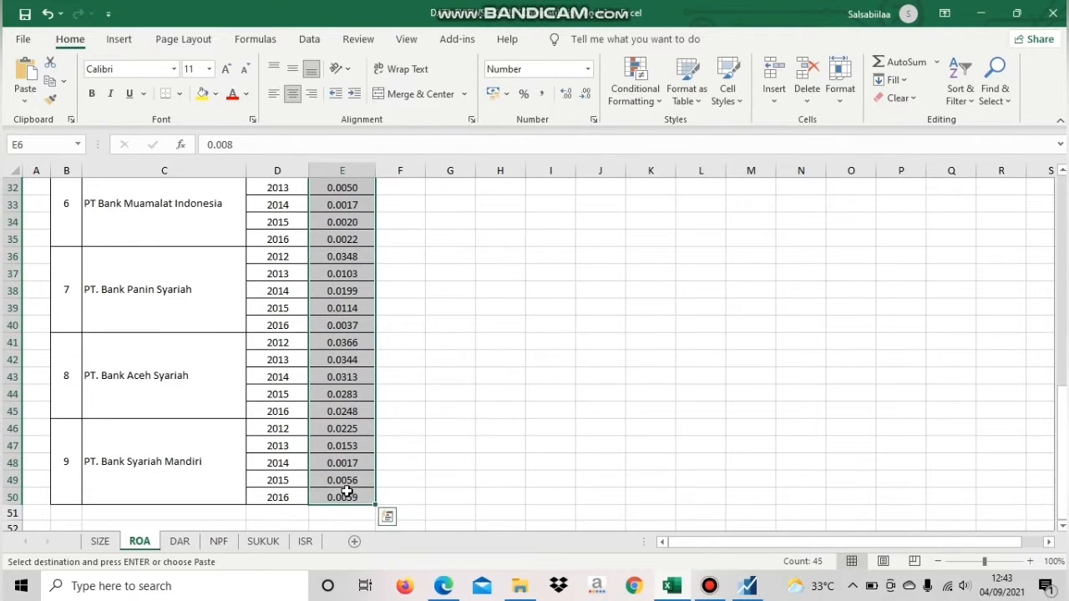
pyautogui.rightClick(346, 497)
pyautogui.click(380, 91)
pyautogui.scroll(10, 706, 441)
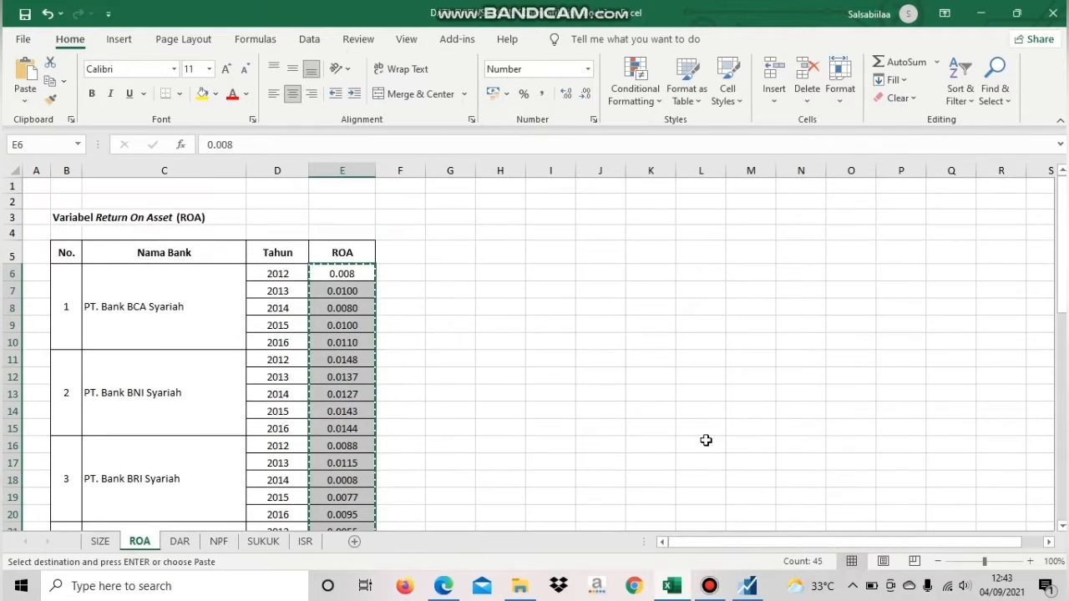
# Return to EViews and create a new Series object named roa in the Data Panel workfile
pyautogui.click(748, 586)
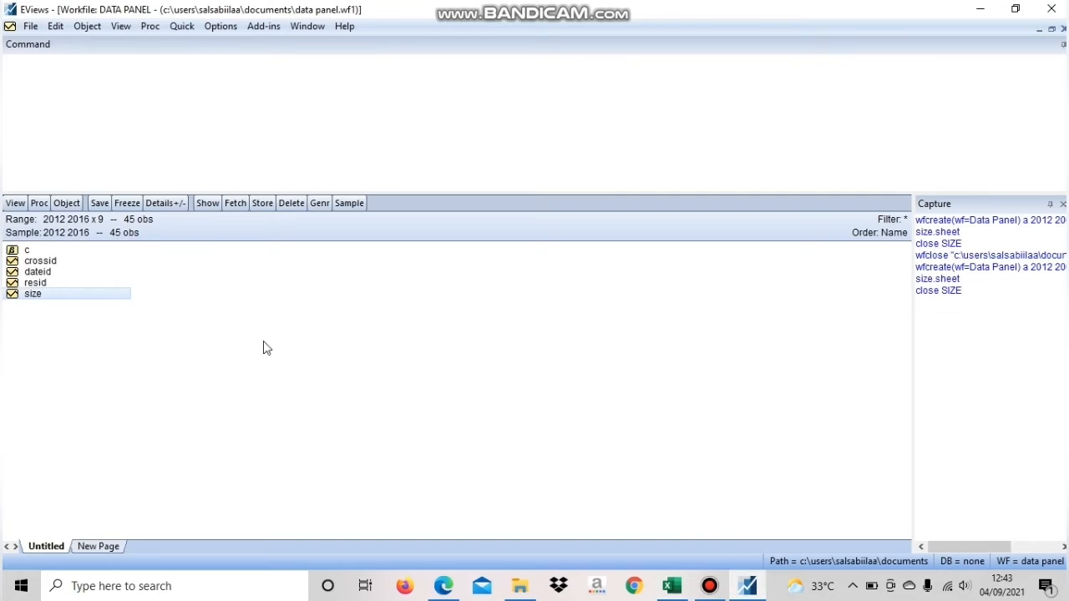
pyautogui.click(67, 203)
pyautogui.click(87, 219)
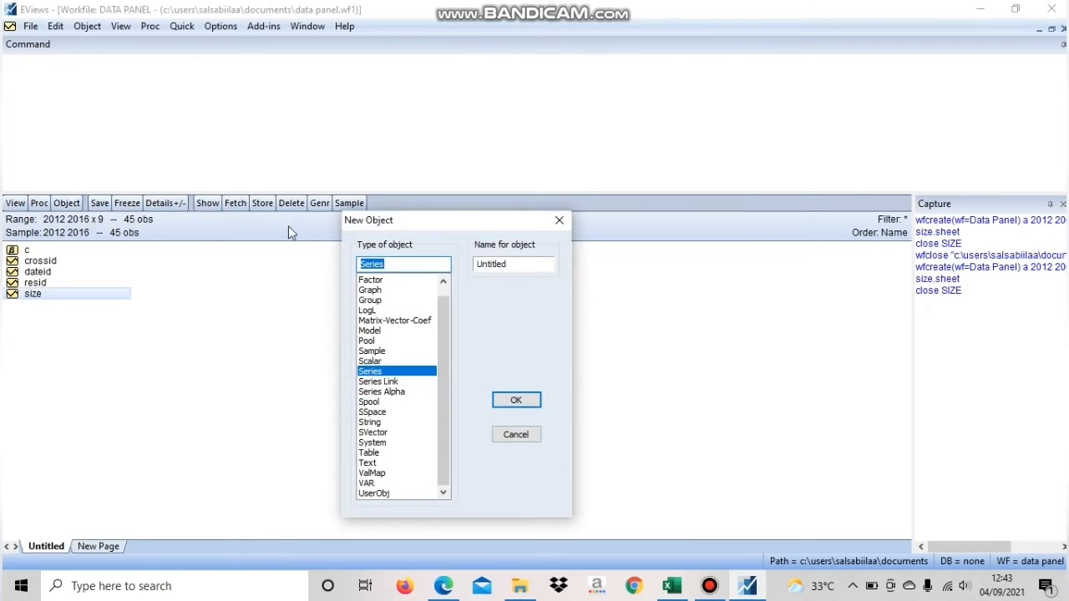
pyautogui.doubleClick(516, 264)
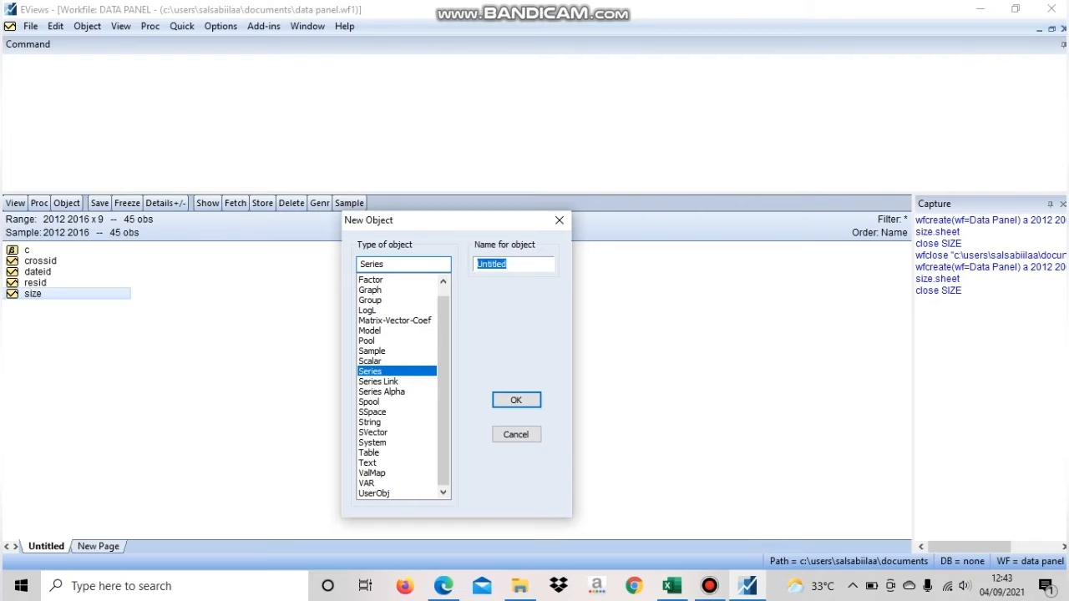
pyautogui.write('roa')
pyautogui.click(516, 400)
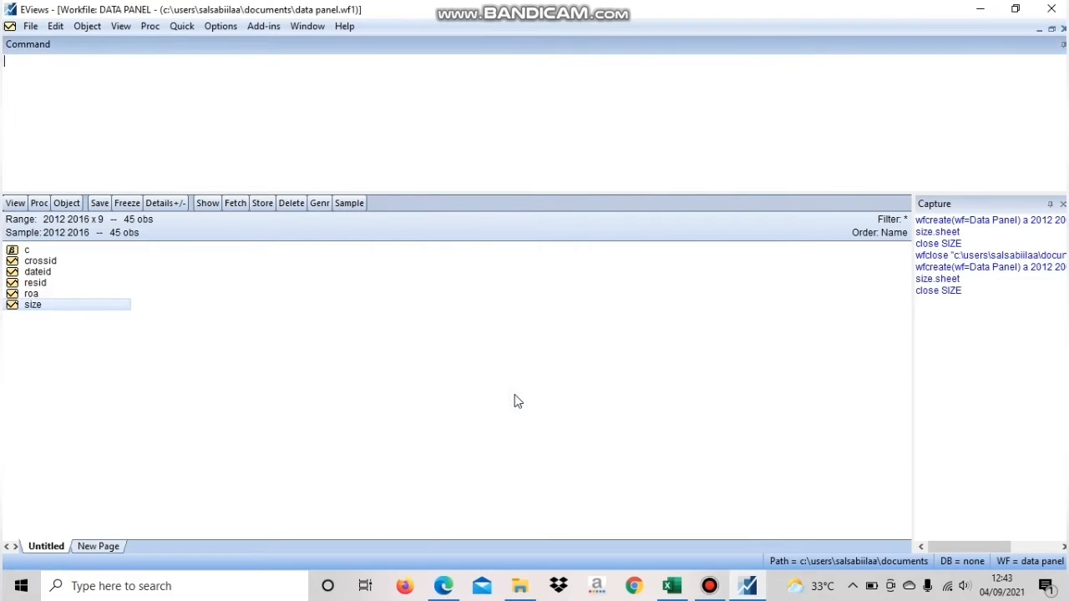
# Open the roa series for editing, paste the copied values starting at observation 1 - 12, and close the series
pyautogui.doubleClick(37, 293)
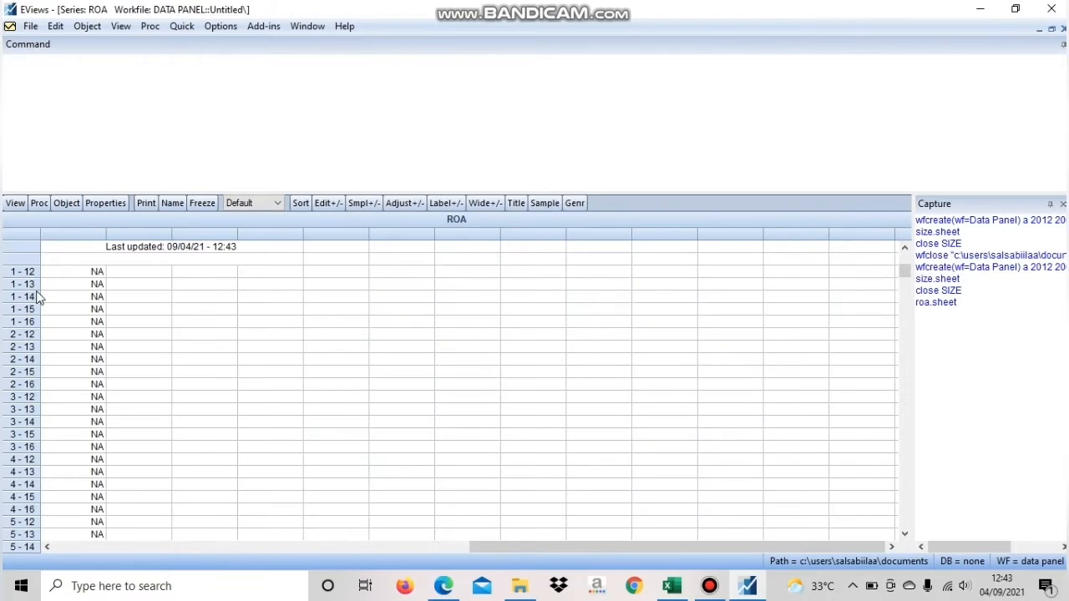
pyautogui.click(338, 208)
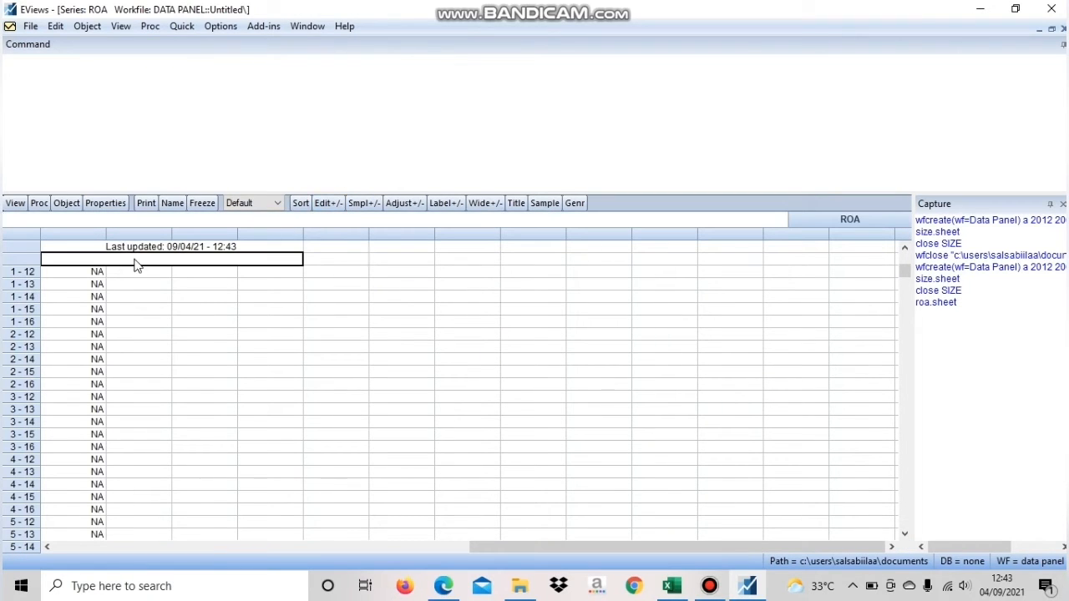
pyautogui.click(98, 275)
pyautogui.rightClick(100, 275)
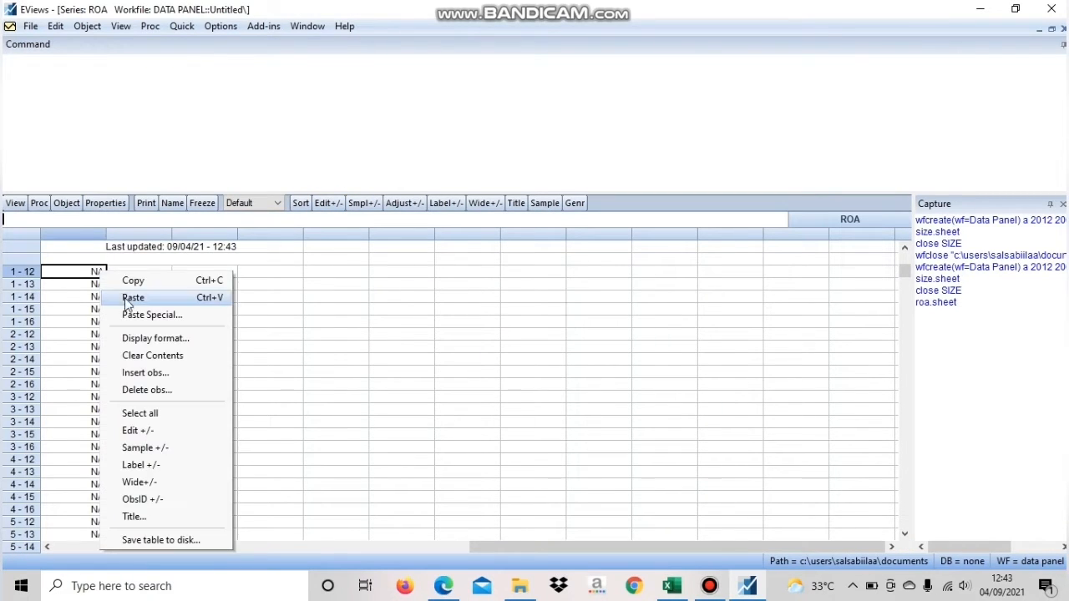
pyautogui.click(125, 297)
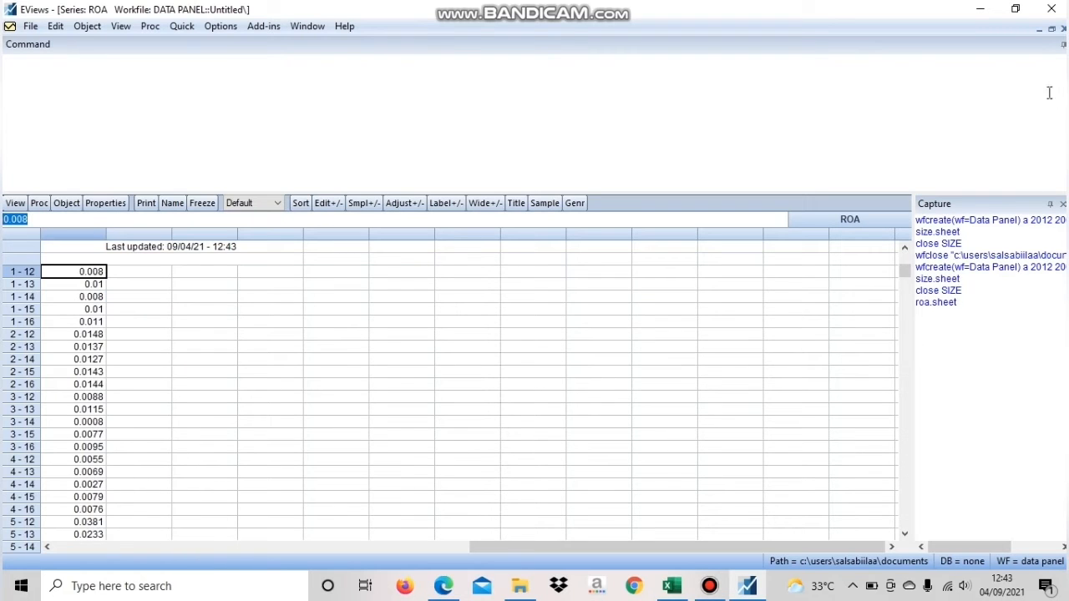
pyautogui.click(1063, 29)
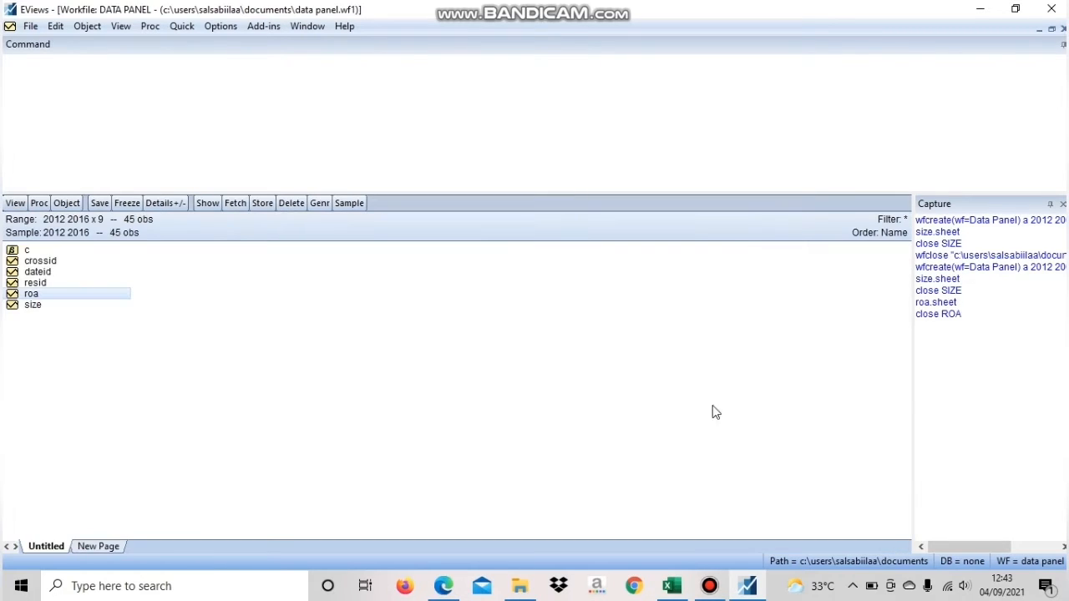
# Switch to Excel and copy the DAR values in E6:E50 from the DAR sheet
pyautogui.moveTo(670, 589)
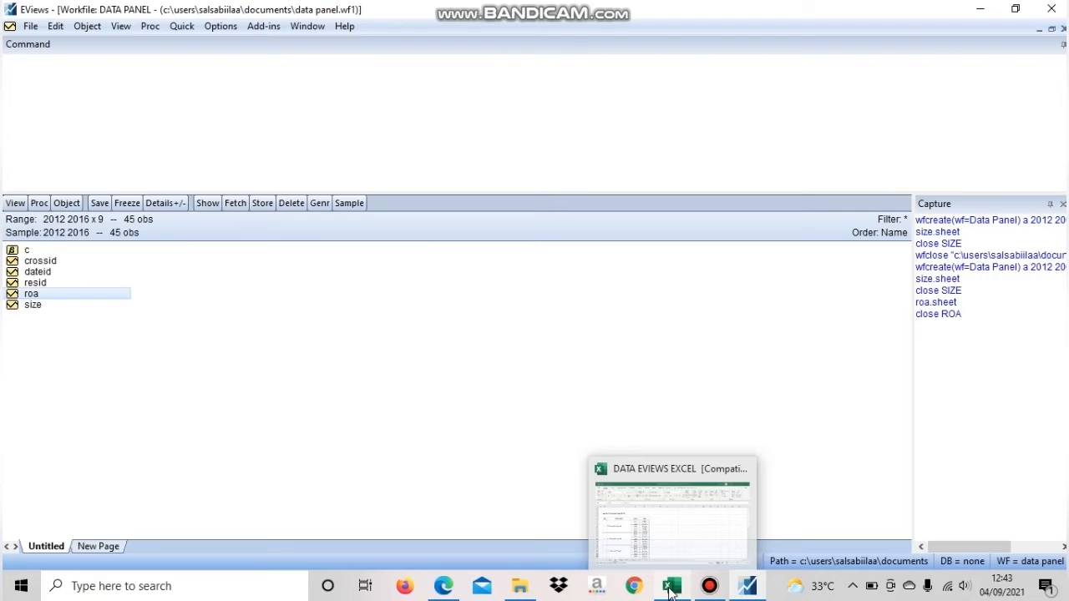
pyautogui.click(670, 515)
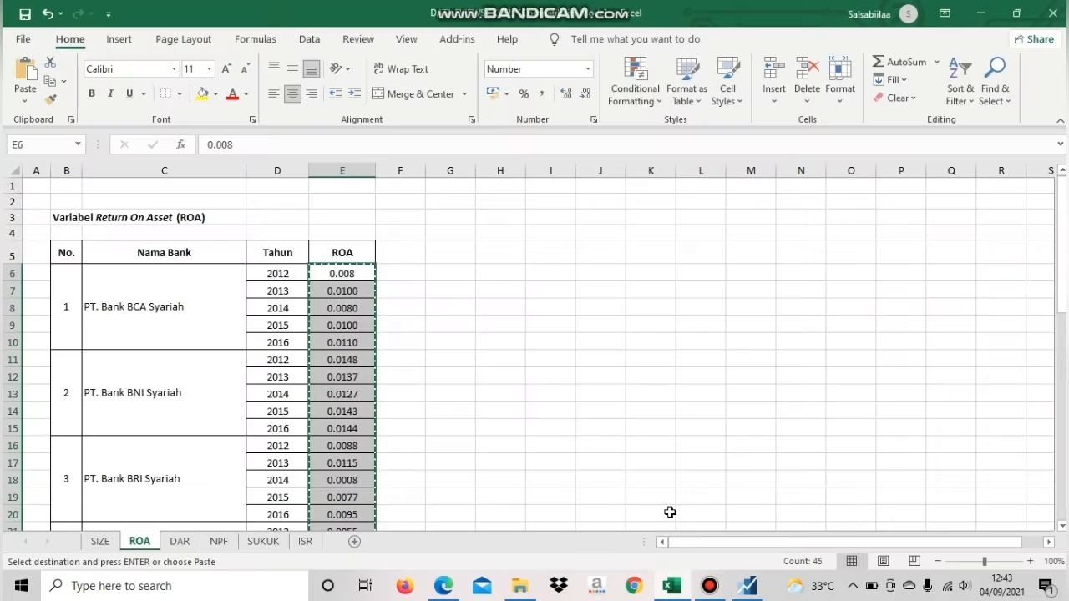
pyautogui.click(180, 541)
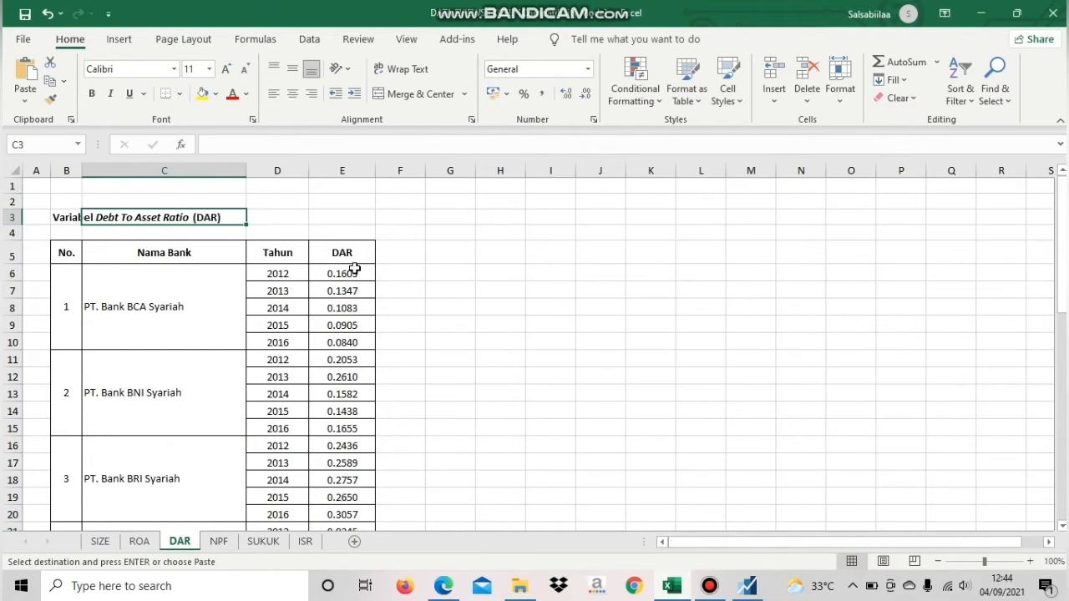
pyautogui.moveTo(350, 273); pyautogui.dragTo(336, 515)
pyautogui.rightClick(344, 499)
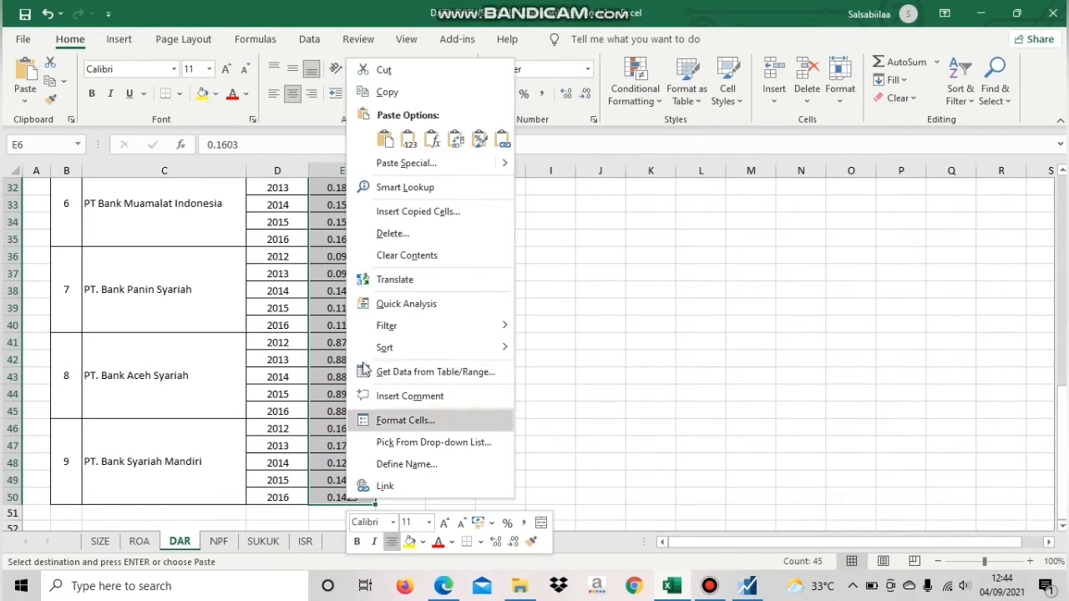
pyautogui.click(392, 92)
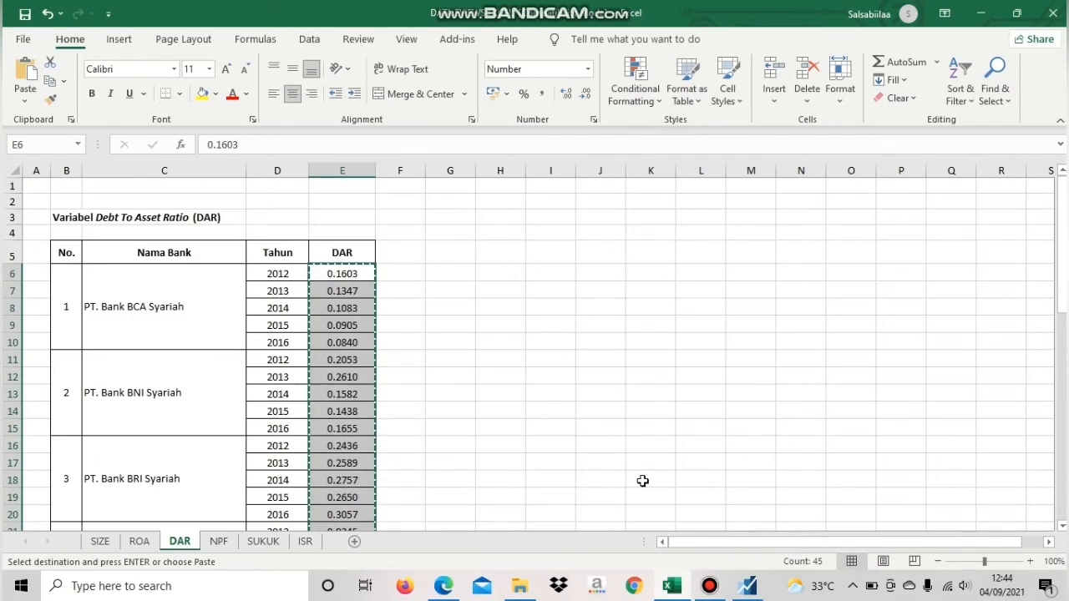
# Return to EViews and create a new Series object named dar in the Data Panel workfile
pyautogui.click(746, 585)
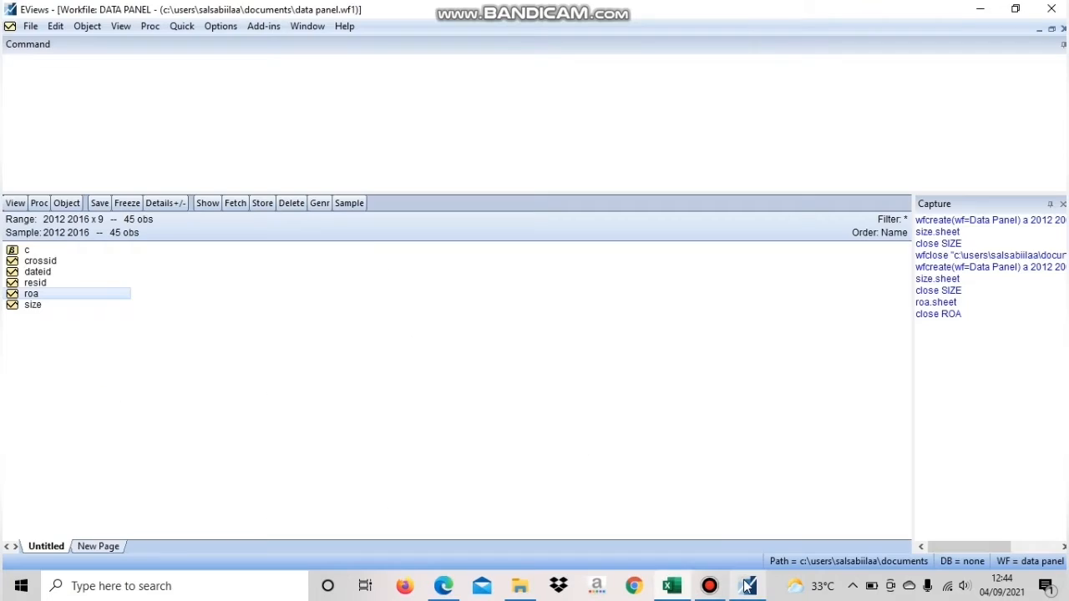
pyautogui.click(67, 203)
pyautogui.click(81, 220)
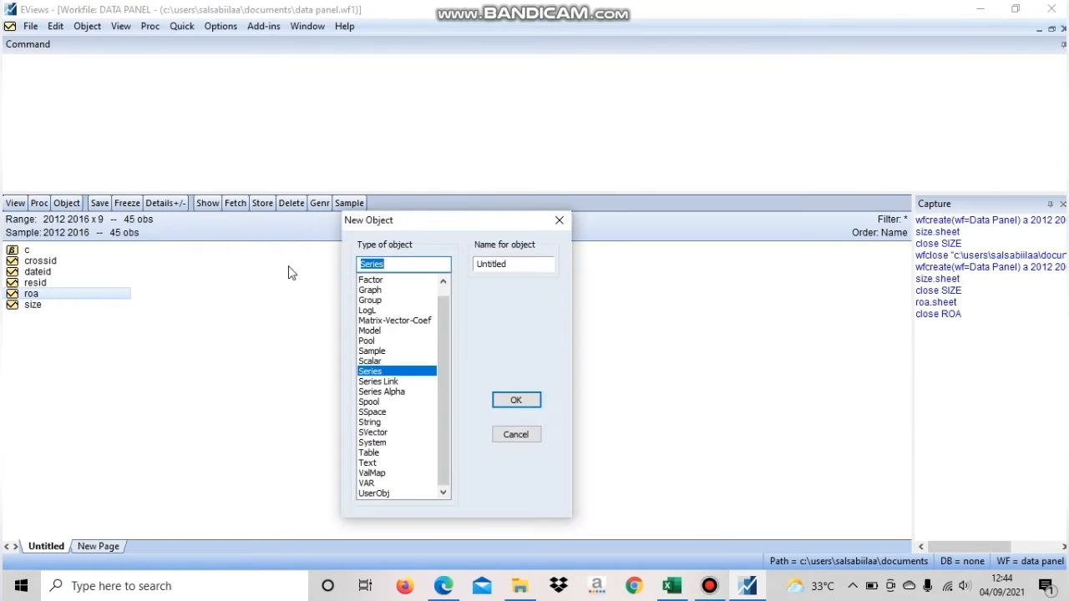
pyautogui.moveTo(513, 265); pyautogui.dragTo(445, 262)
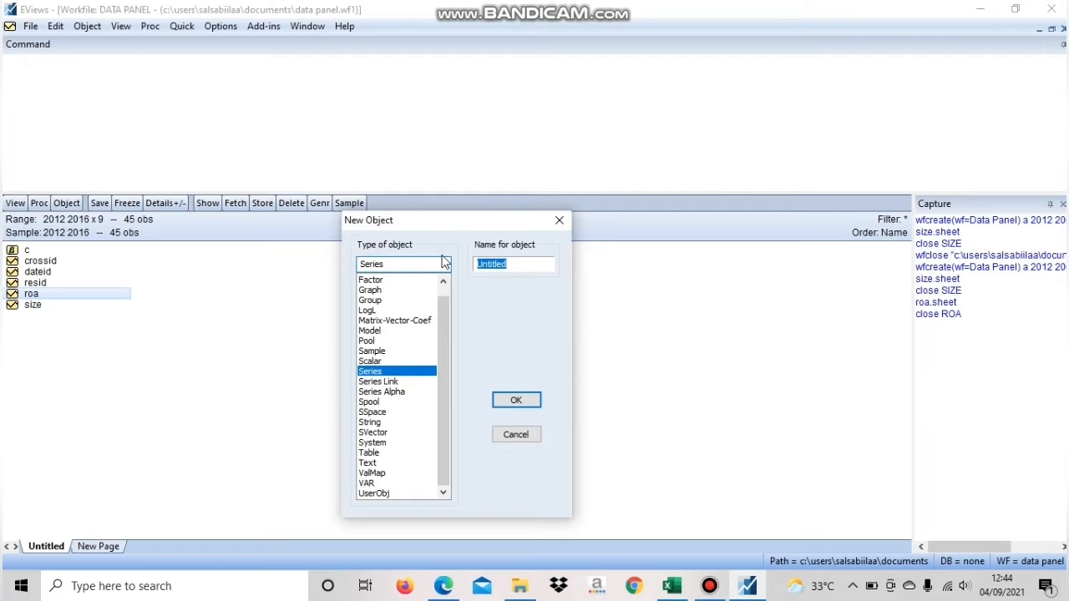
pyautogui.write('dar')
pyautogui.press('Return')
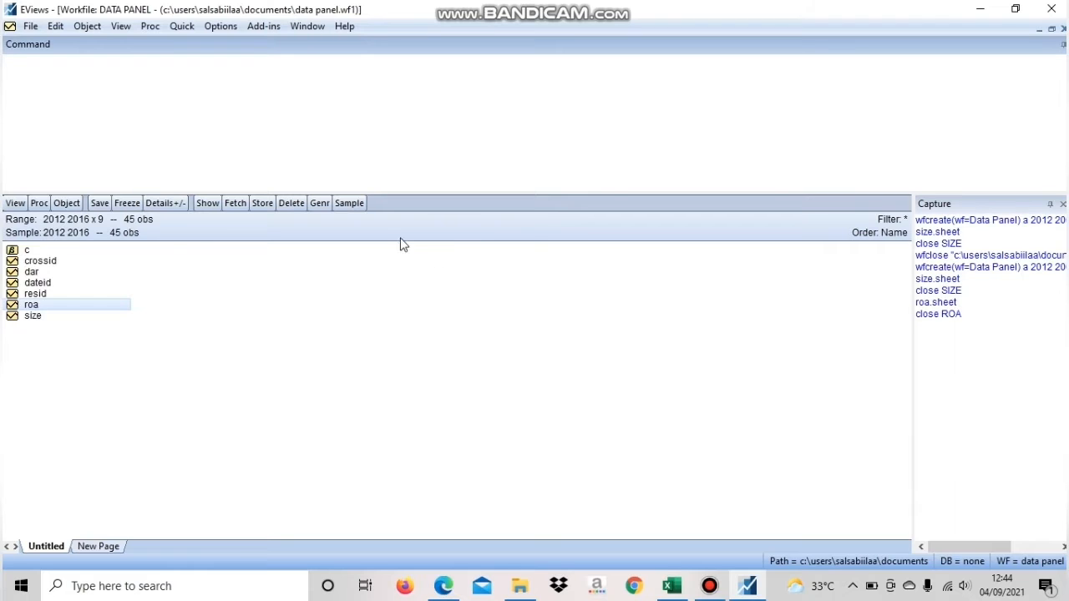
# Open the dar series for editing, paste the copied values starting at observation 1 - 12, and close the series
pyautogui.doubleClick(32, 273)
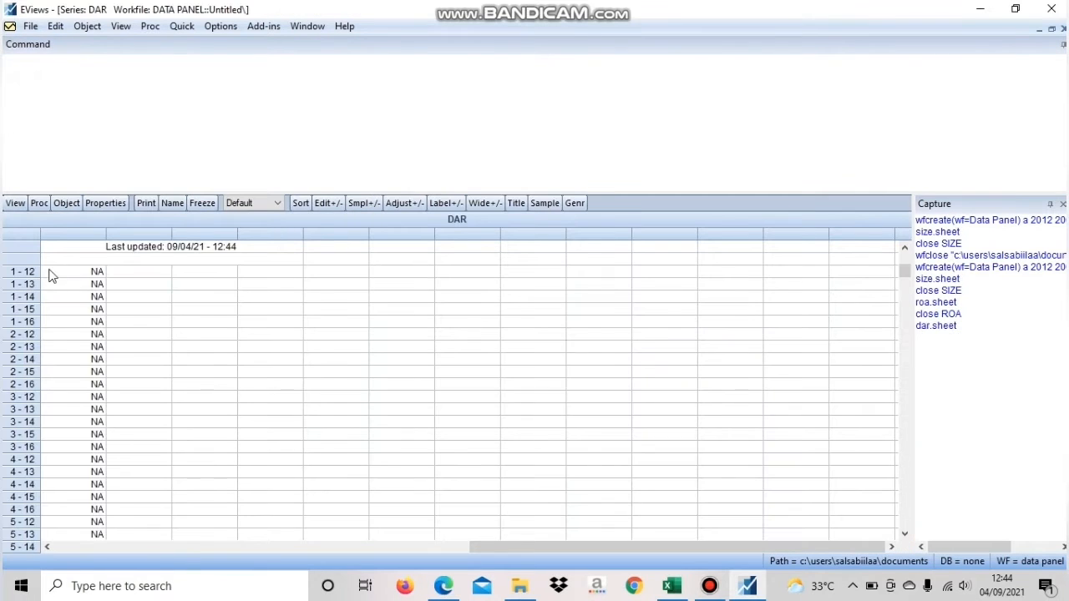
pyautogui.click(328, 203)
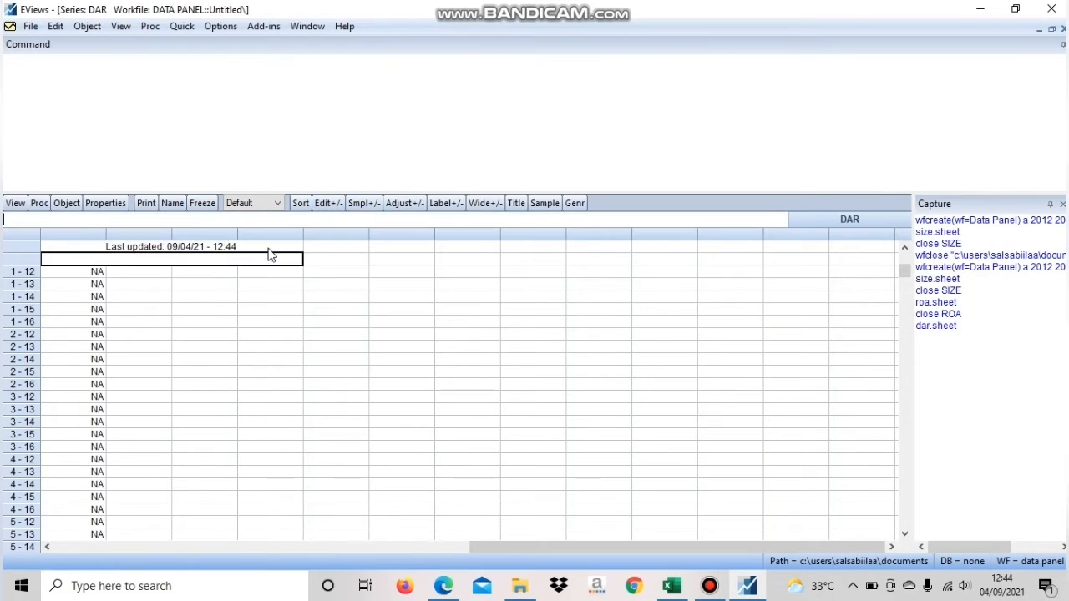
pyautogui.click(97, 271)
pyautogui.rightClick(99, 268)
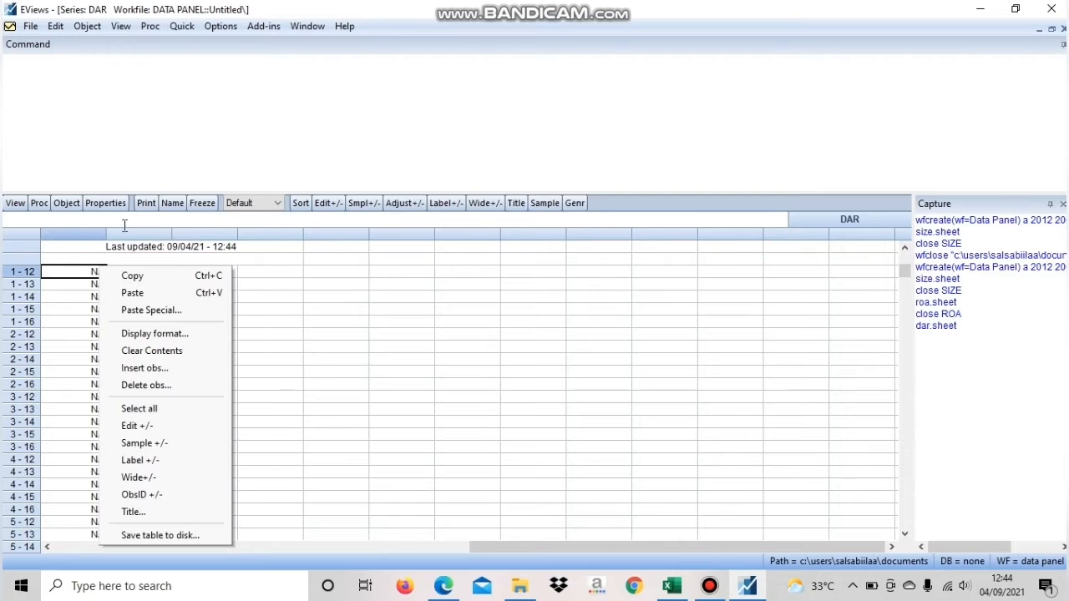
pyautogui.click(136, 294)
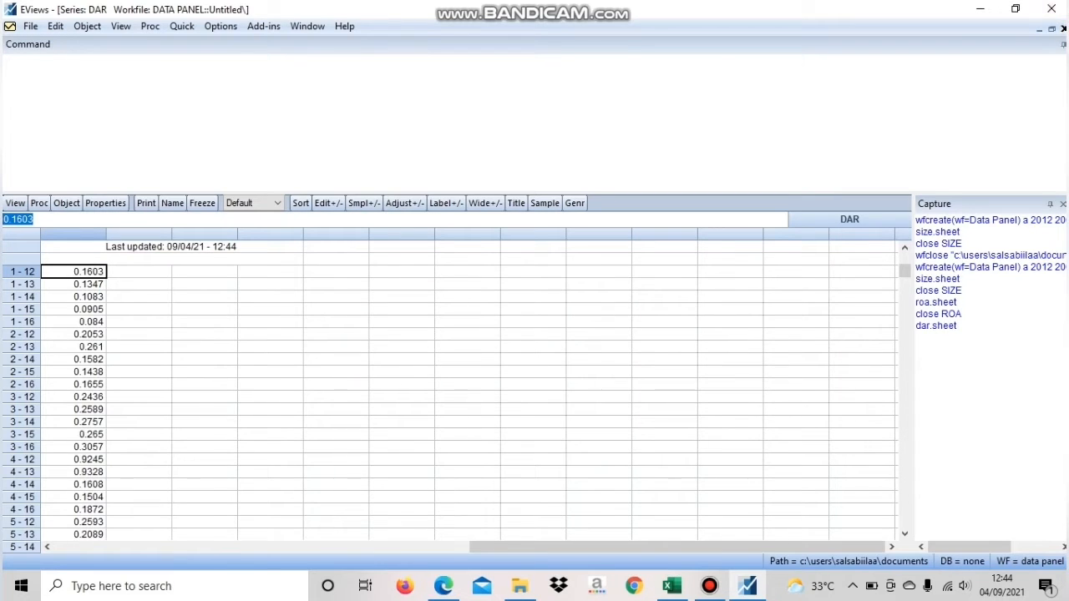
pyautogui.click(1063, 28)
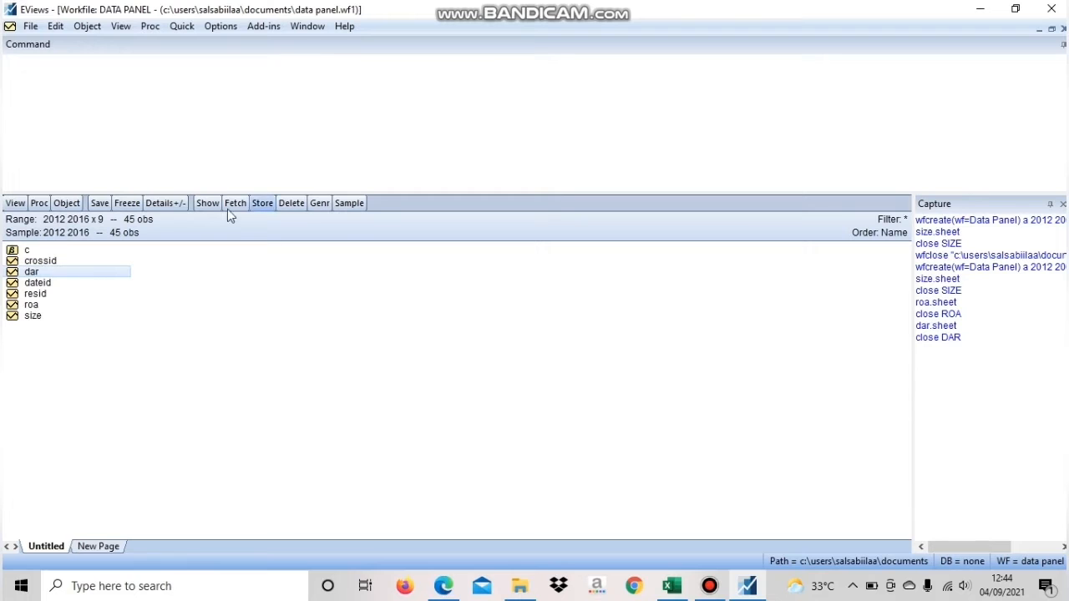
# Switch to Excel and copy the NPF values in E6:E50 from the NPF sheet
pyautogui.click(675, 588)
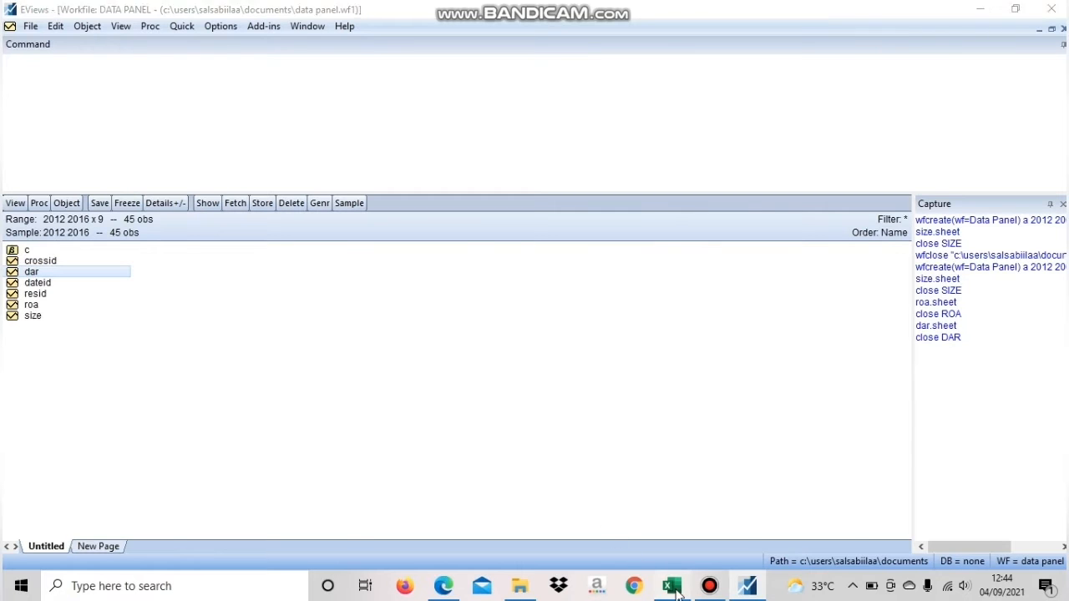
pyautogui.click(220, 542)
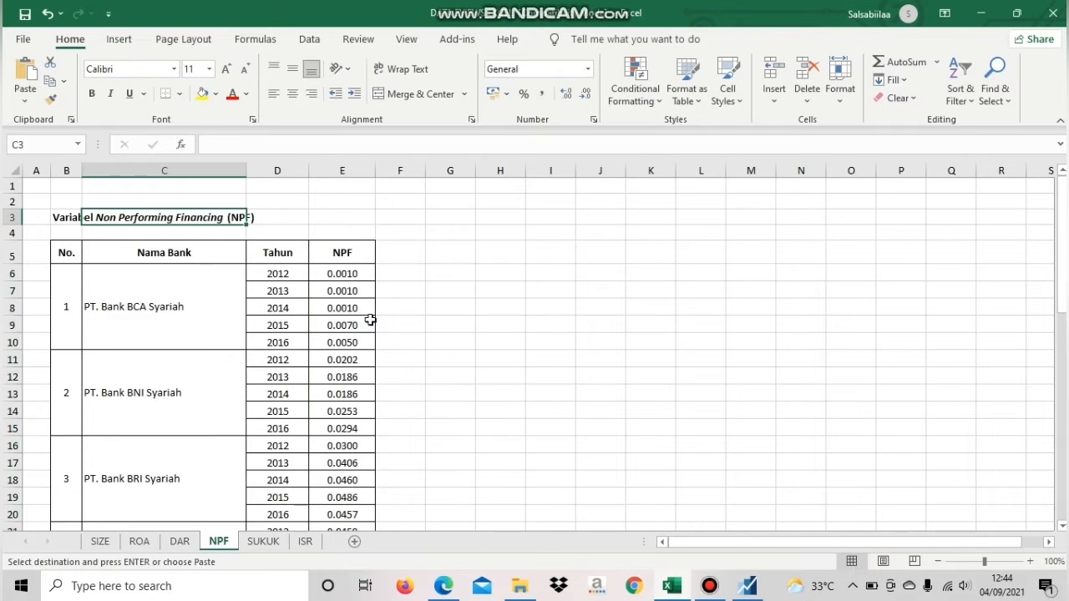
pyautogui.moveTo(348, 277); pyautogui.dragTo(360, 492)
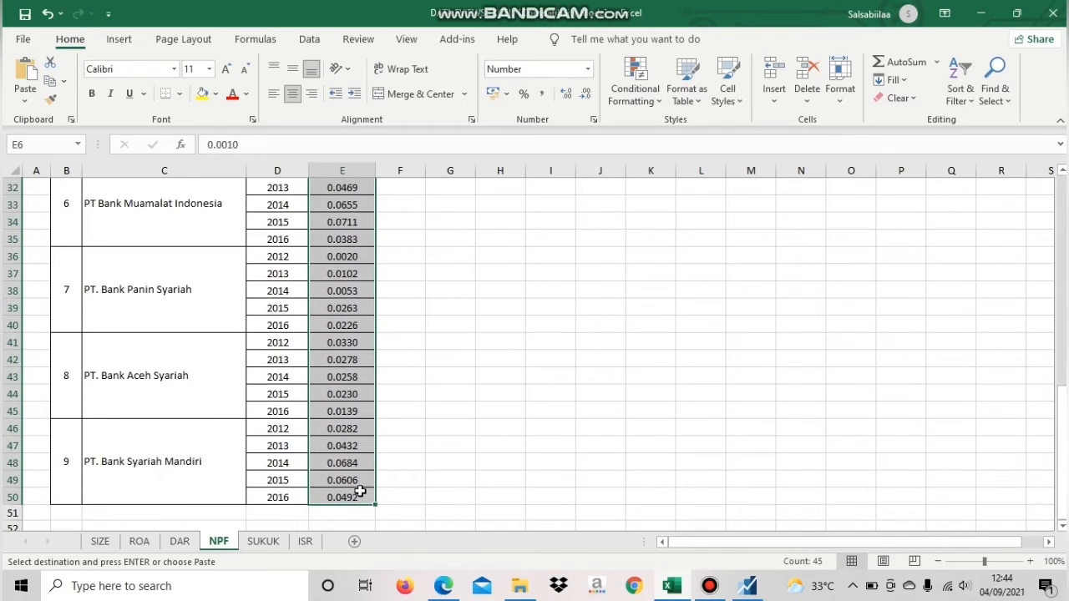
pyautogui.rightClick(360, 492)
pyautogui.click(392, 88)
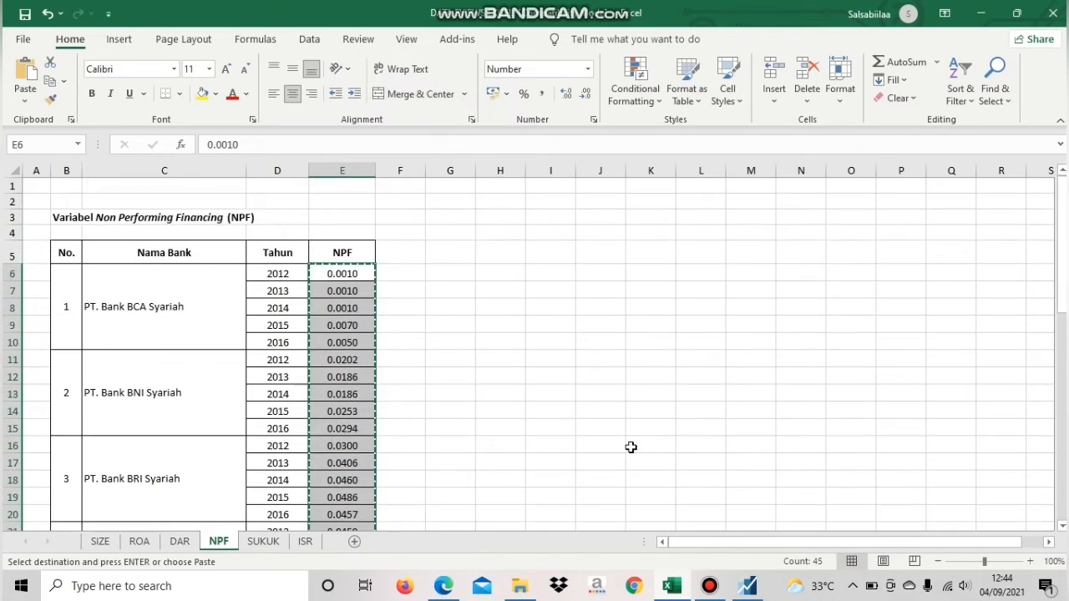
# Return to EViews and create a new Series object named npf in the Data Panel workfile
pyautogui.click(746, 586)
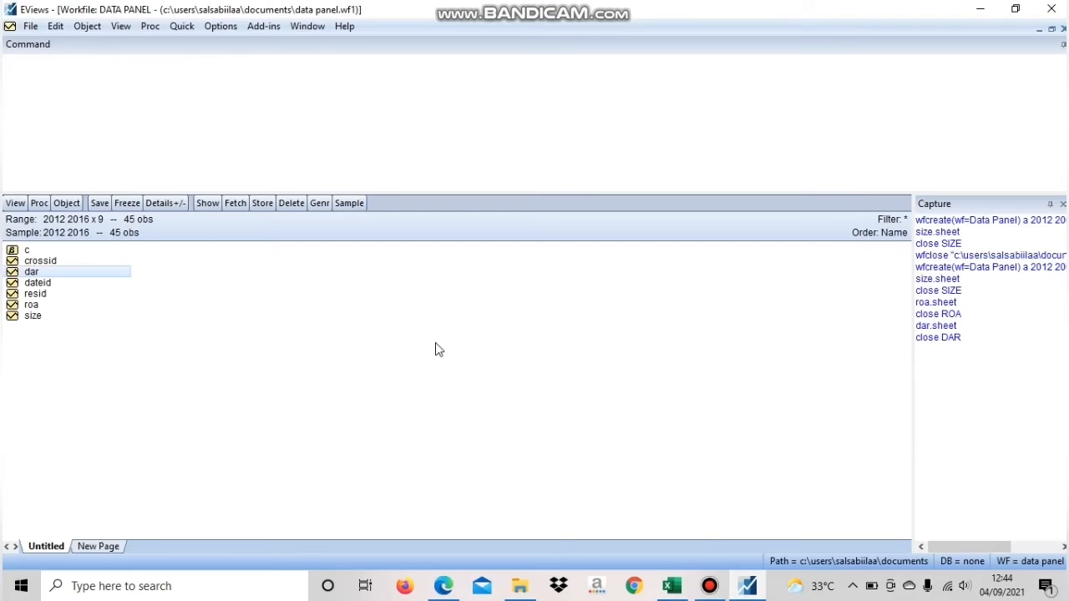
pyautogui.click(69, 203)
pyautogui.click(84, 221)
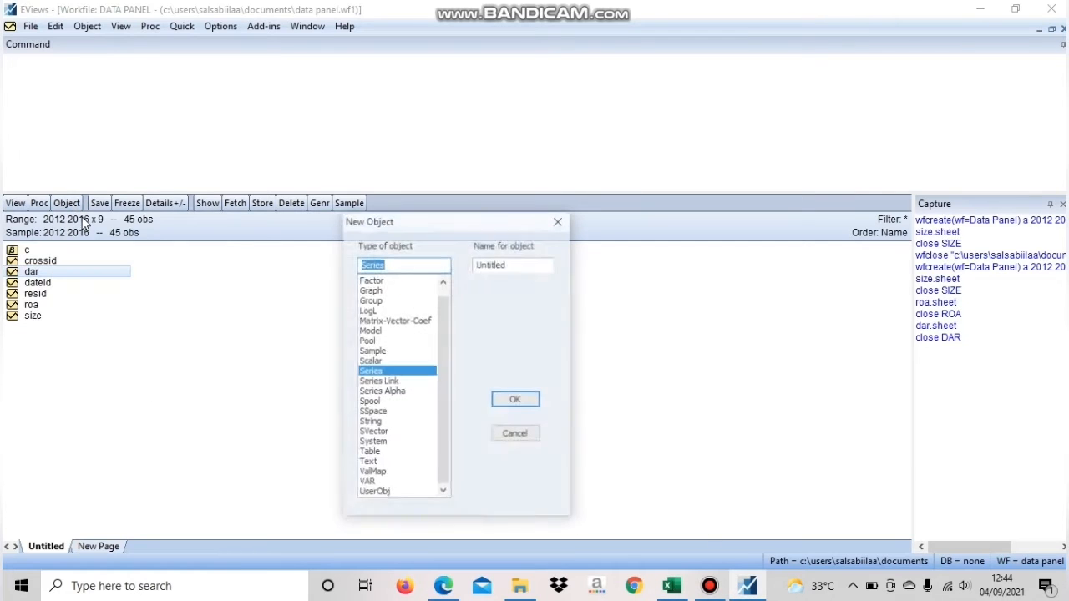
pyautogui.doubleClick(523, 265)
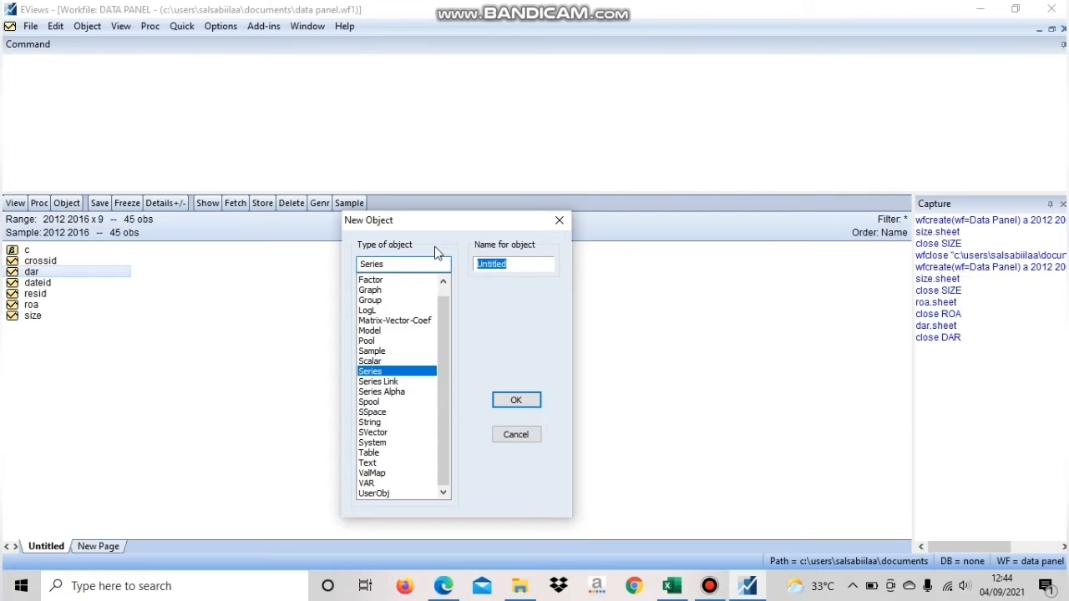
pyautogui.write('npf')
pyautogui.click(526, 405)
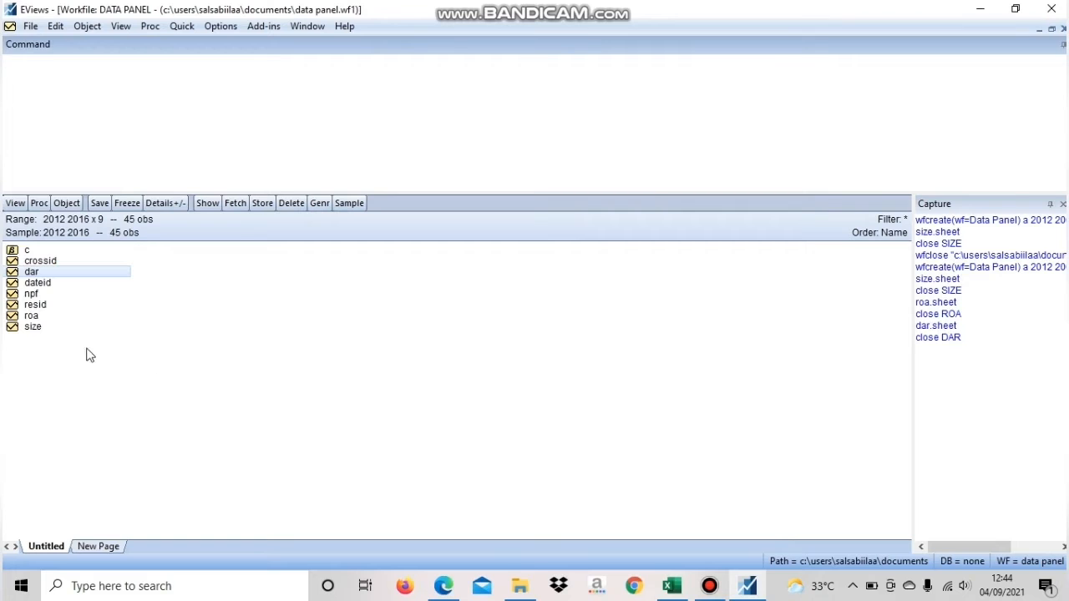
# Open the npf series for editing, paste the copied values starting at observation 1 - 12, and close the series
pyautogui.click(40, 293)
pyautogui.doubleClick(40, 293)
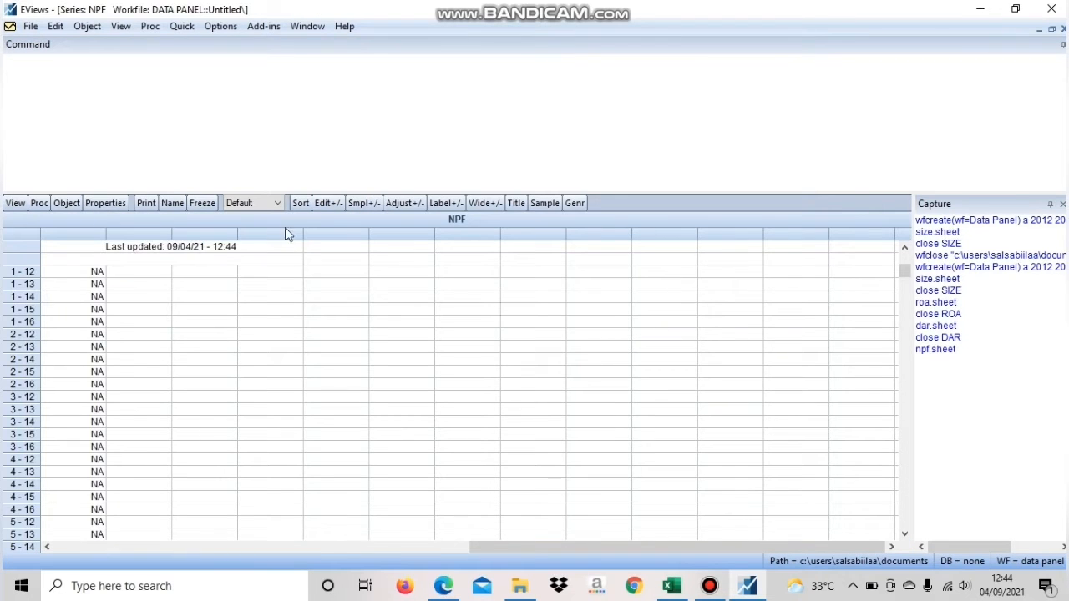
pyautogui.click(328, 205)
pyautogui.click(97, 272)
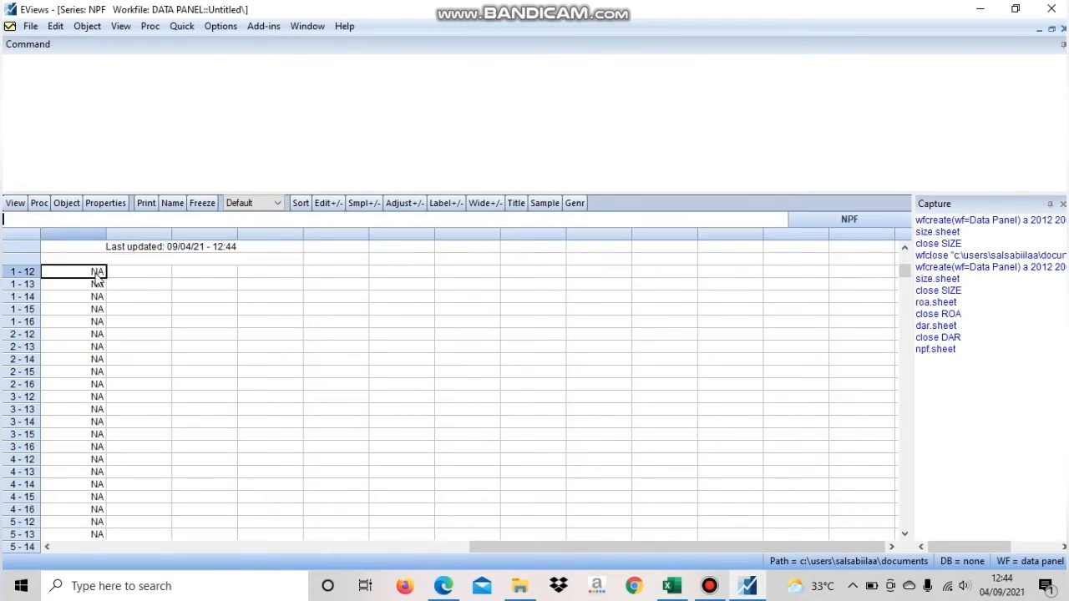
pyautogui.rightClick(97, 273)
pyautogui.click(130, 301)
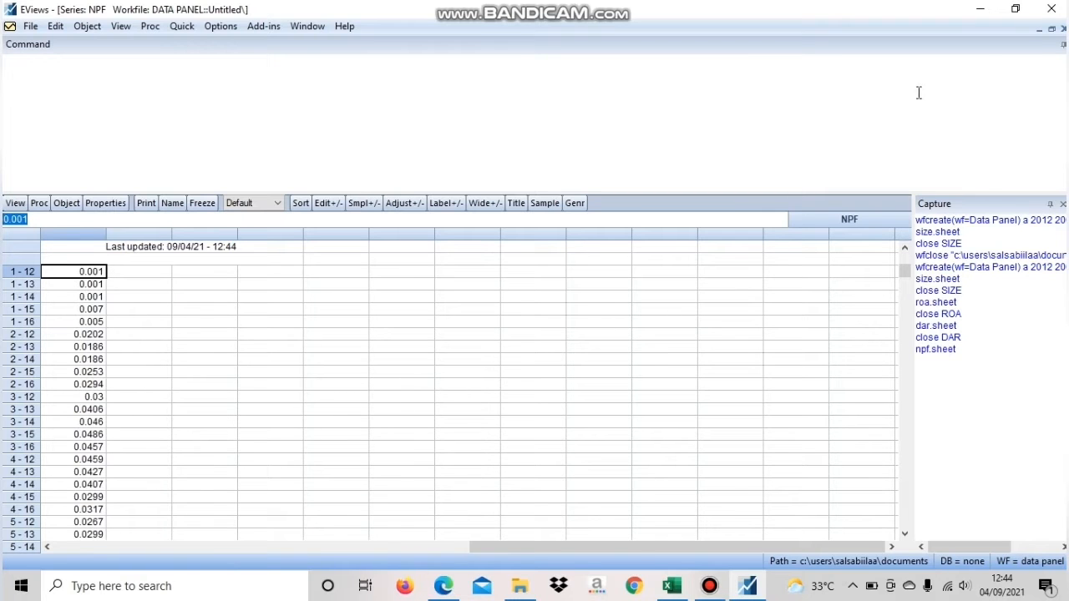
pyautogui.click(1062, 28)
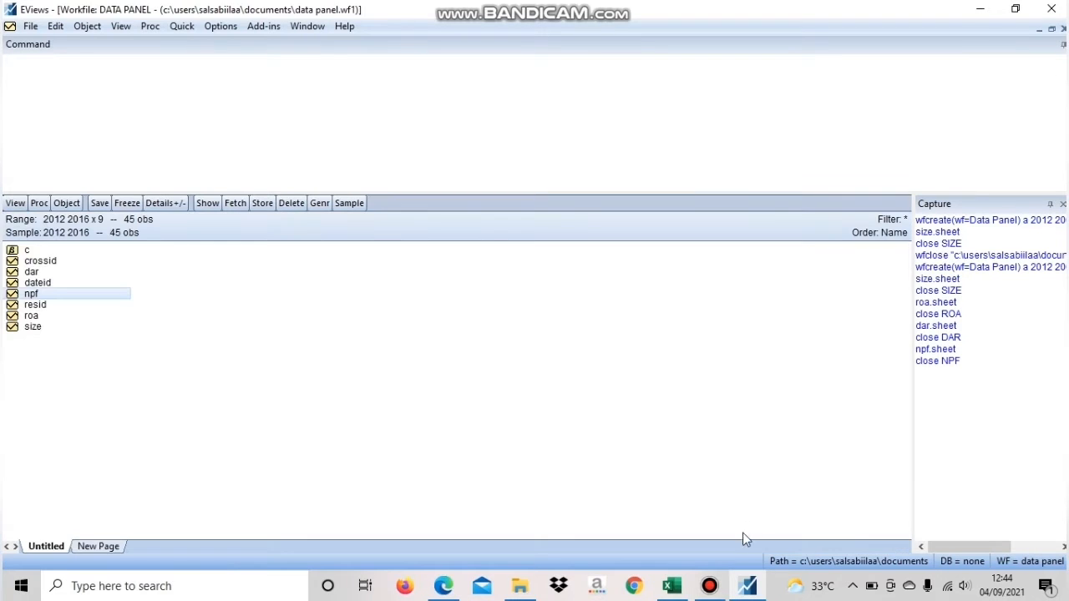
# Switch to Excel and copy the SUKUK values in E6:E50 from the SUKUK sheet
pyautogui.click(749, 589)
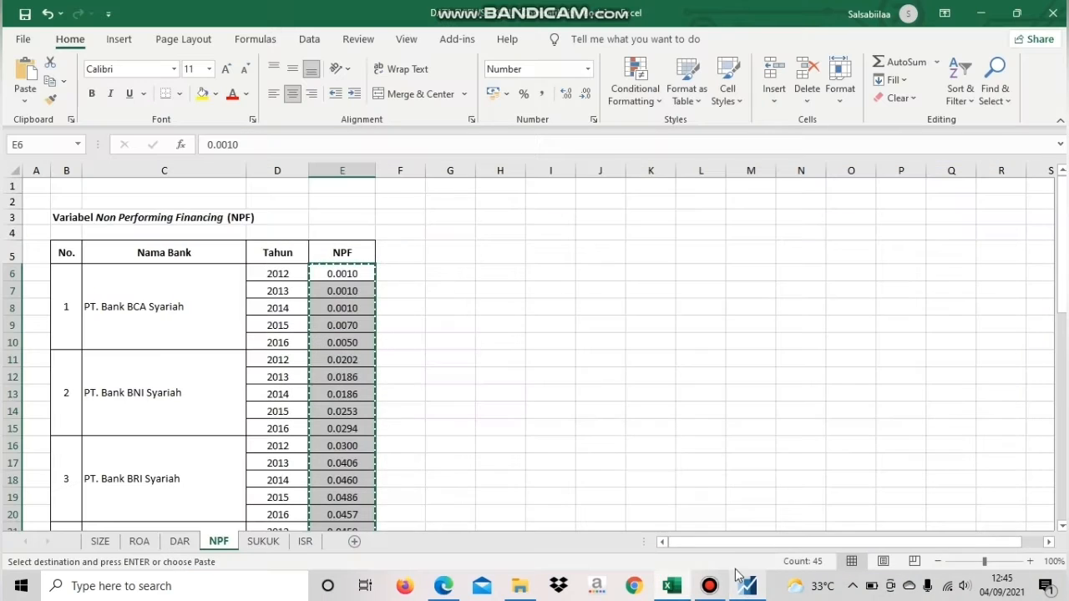
pyautogui.click(263, 541)
pyautogui.scroll(-16, 369, 411)
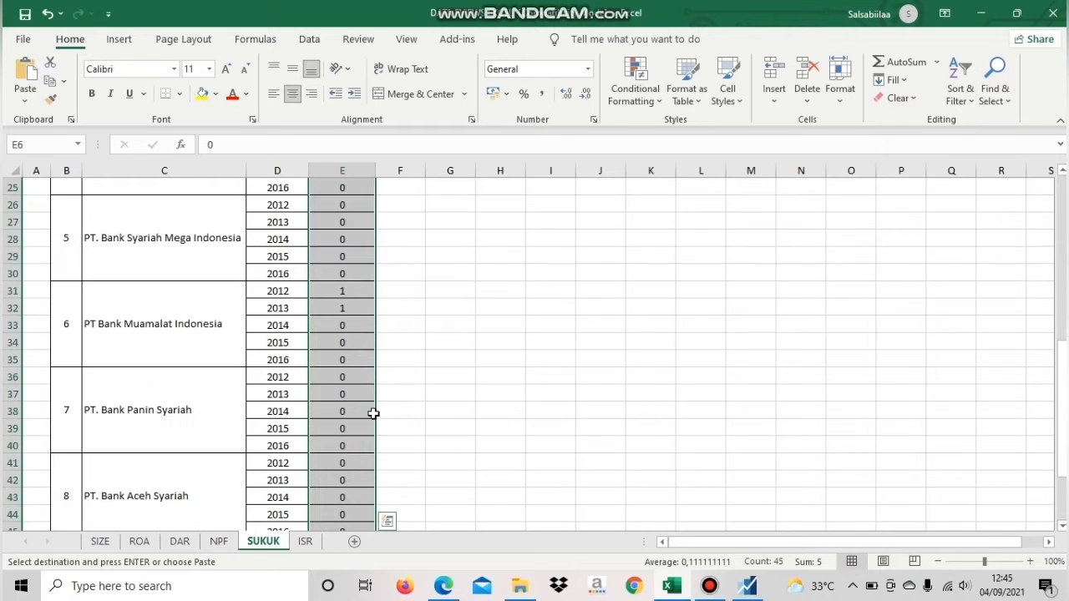
pyautogui.scroll(16, 365, 405)
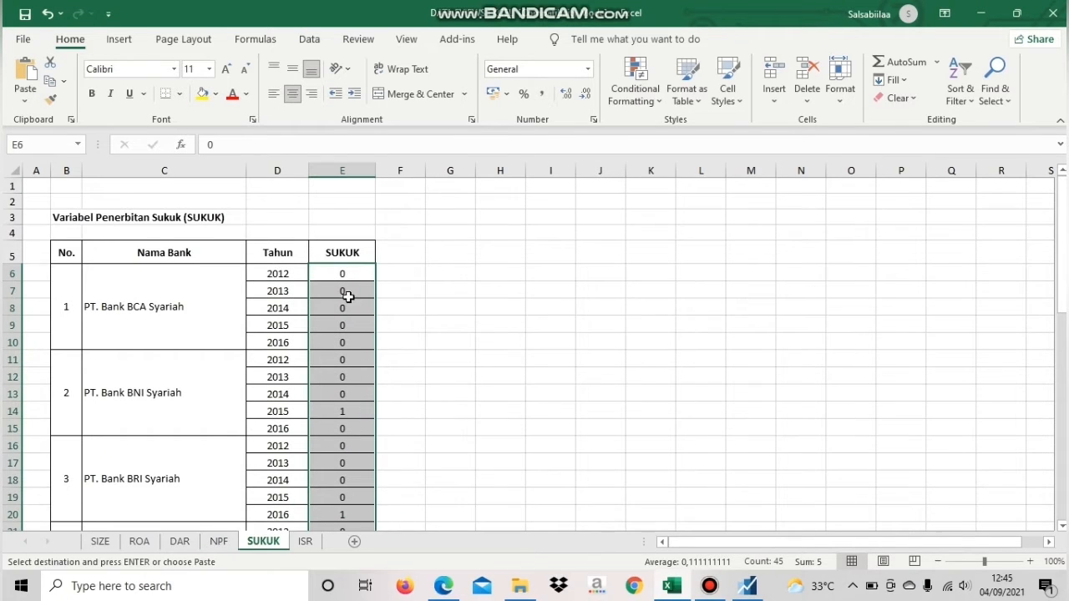
pyautogui.rightClick(350, 296)
pyautogui.click(390, 184)
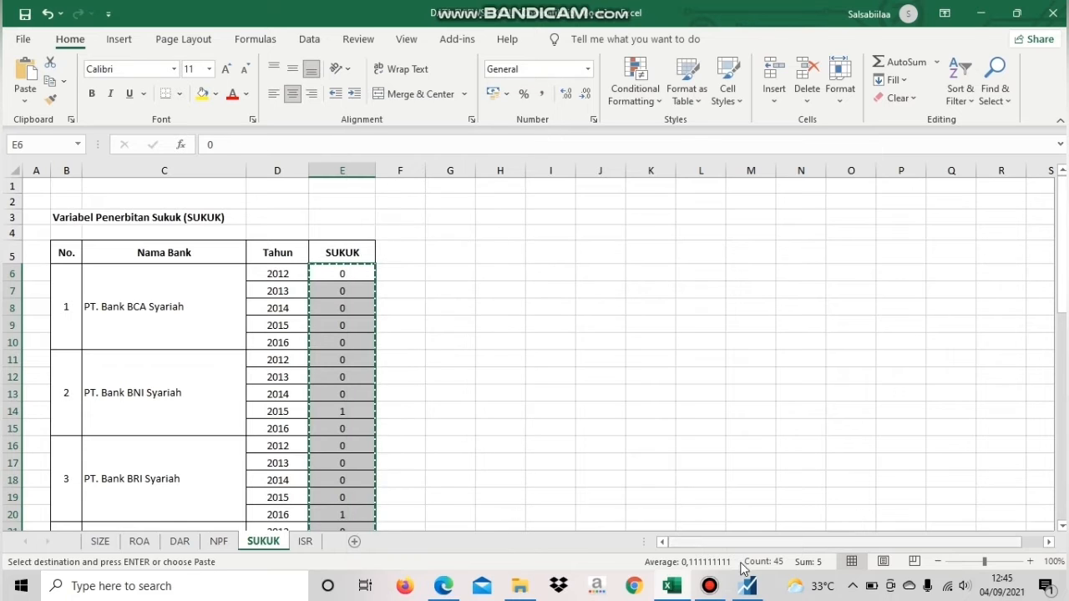
# Return to EViews and create a new Series object named sukuk in the Data Panel workfile
pyautogui.click(748, 587)
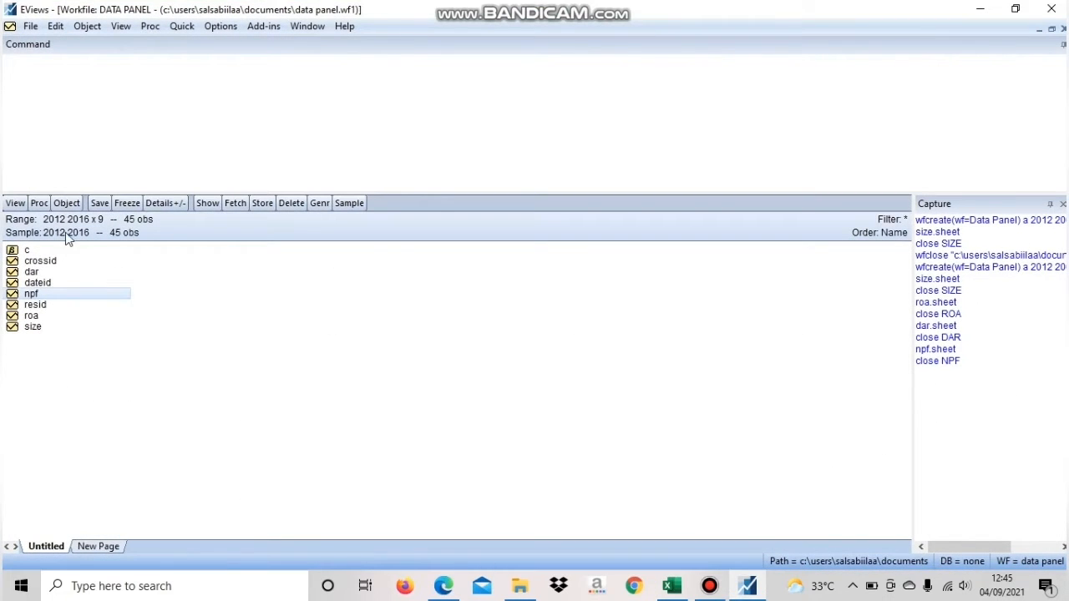
pyautogui.click(66, 205)
pyautogui.click(88, 218)
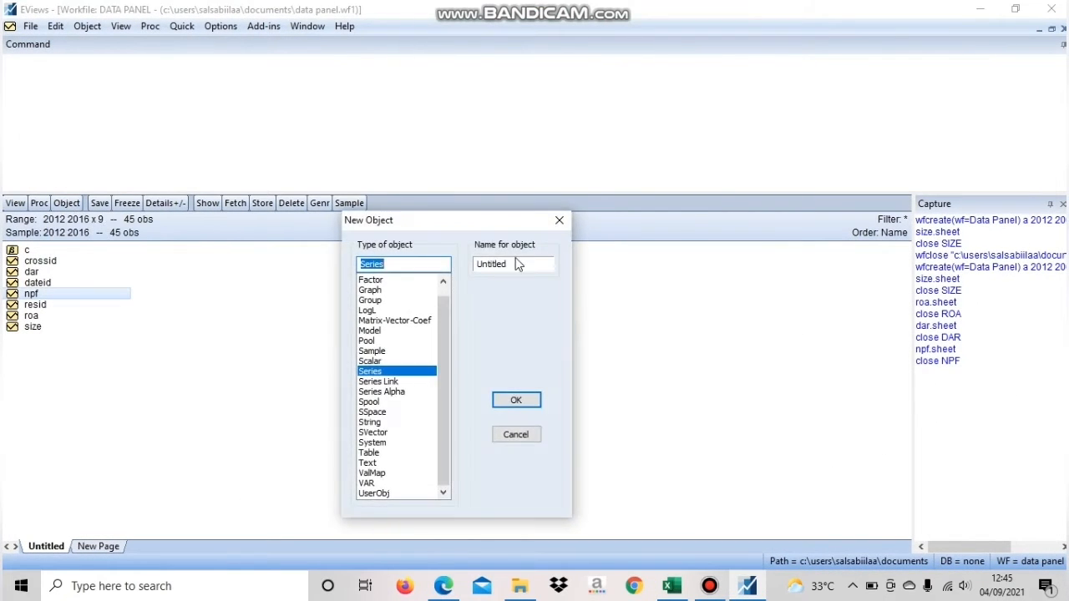
pyautogui.click(509, 266)
pyautogui.doubleClick(508, 265)
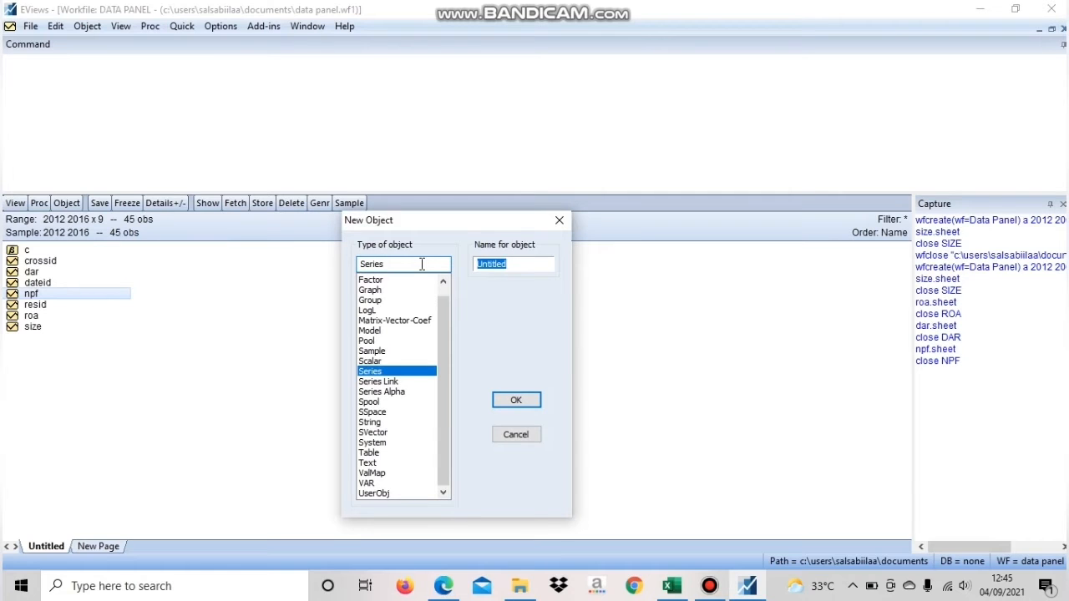
pyautogui.write('sukuk')
pyautogui.press('Return')
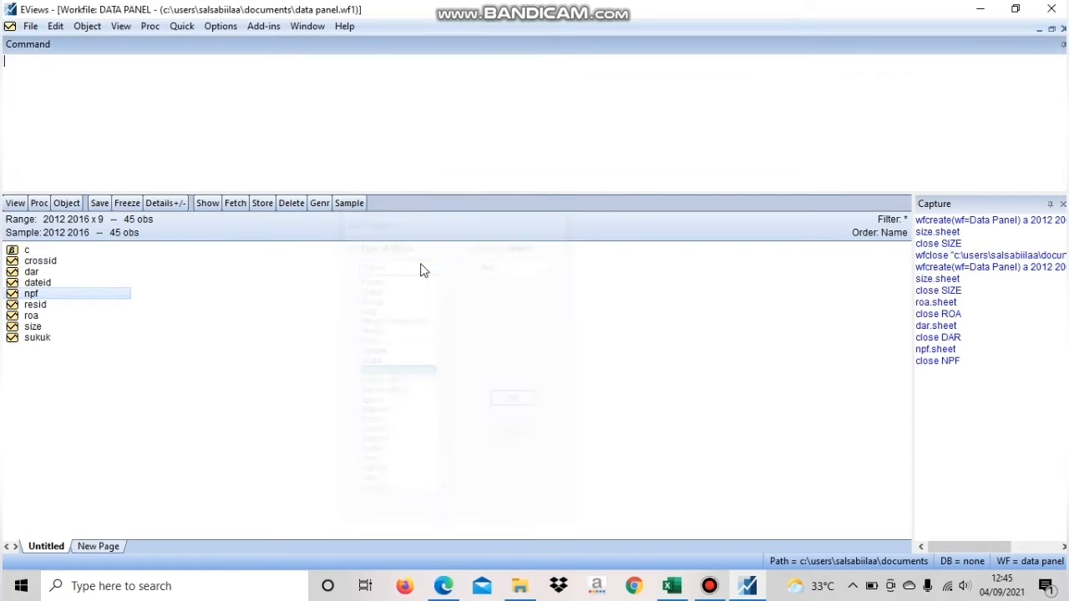
# Open the sukuk series for editing, paste the copied values starting at observation 1 - 12, and close the series
pyautogui.doubleClick(32, 338)
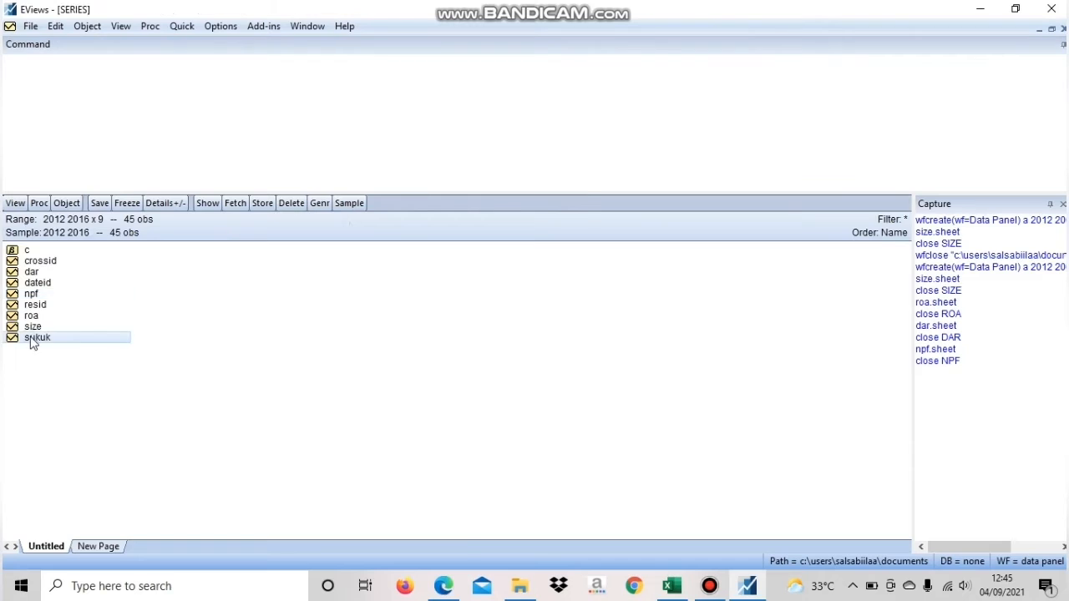
pyautogui.click(333, 207)
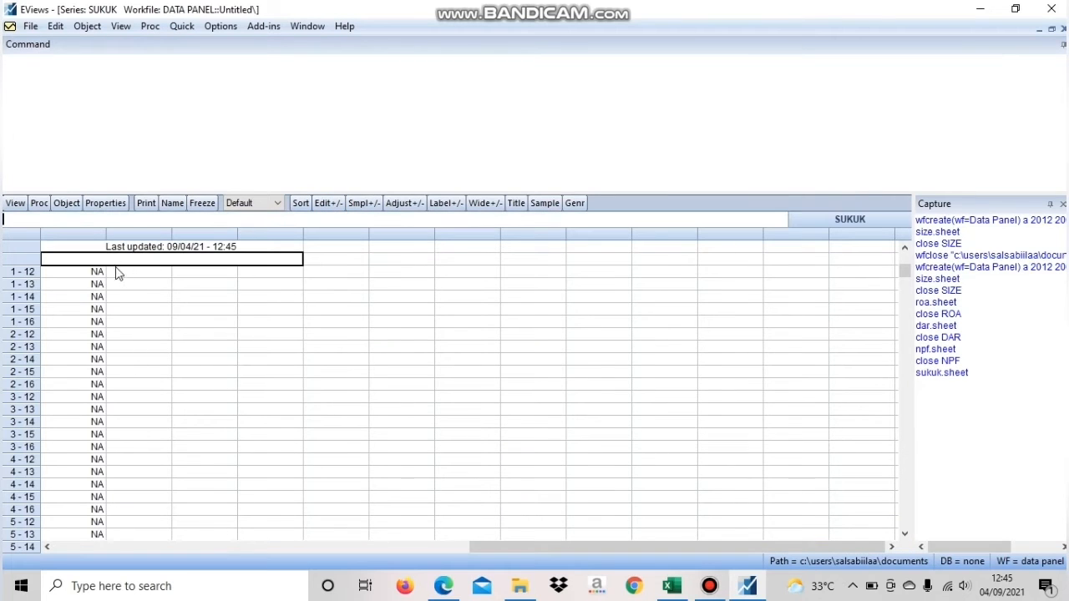
pyautogui.click(106, 272)
pyautogui.rightClick(103, 272)
pyautogui.click(134, 297)
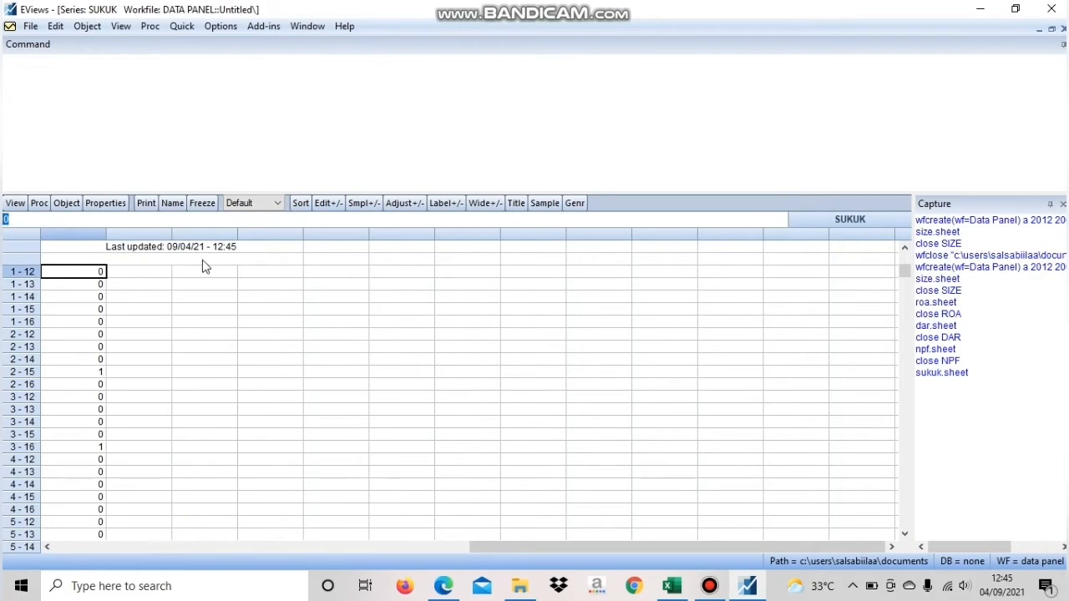
pyautogui.click(1063, 28)
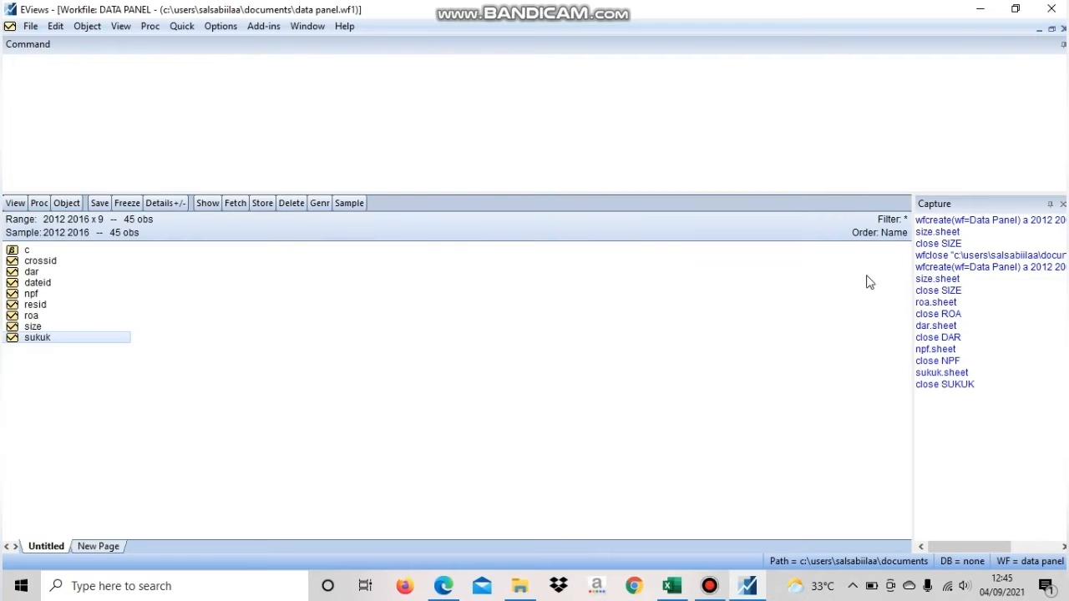
# Switch to Excel and copy the ISR values in E6:E50 from the ISR sheet
pyautogui.click(672, 586)
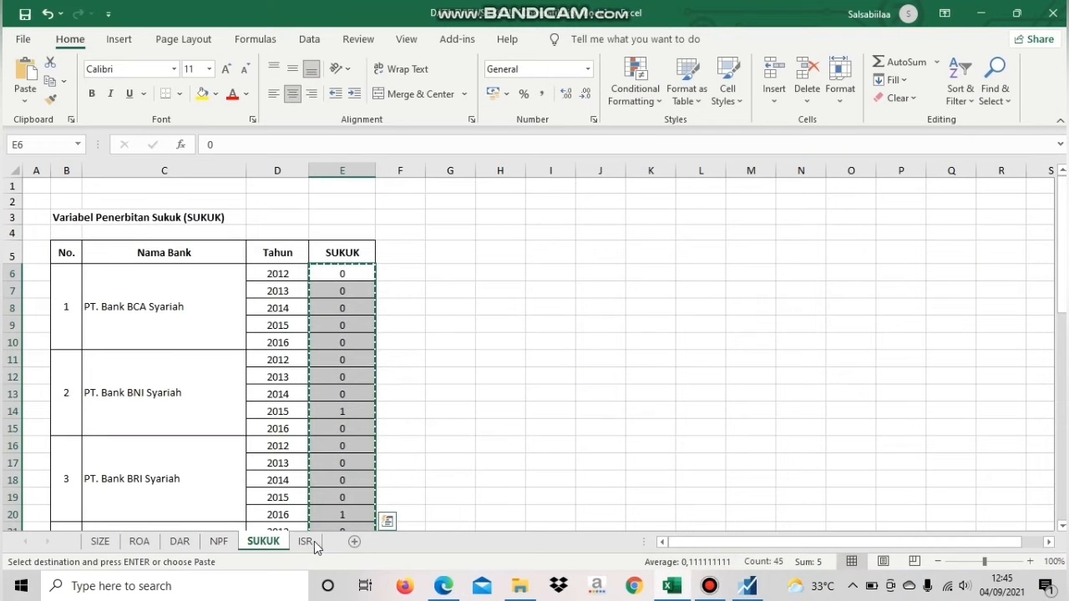
pyautogui.click(313, 541)
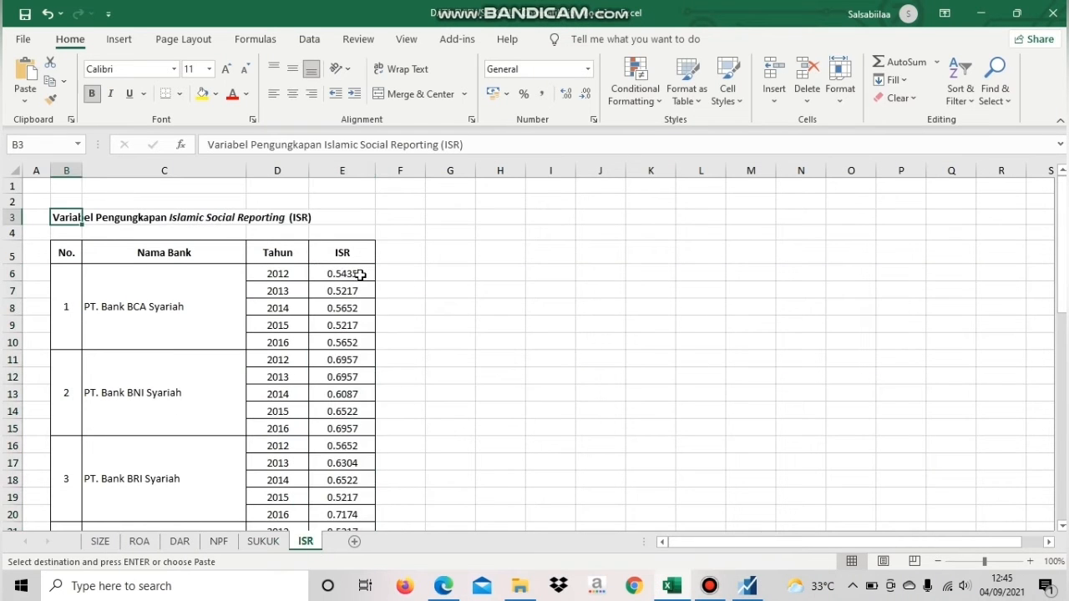
pyautogui.moveTo(359, 275); pyautogui.dragTo(353, 493)
pyautogui.rightClick(353, 492)
pyautogui.click(401, 89)
pyautogui.scroll(10, 535, 334)
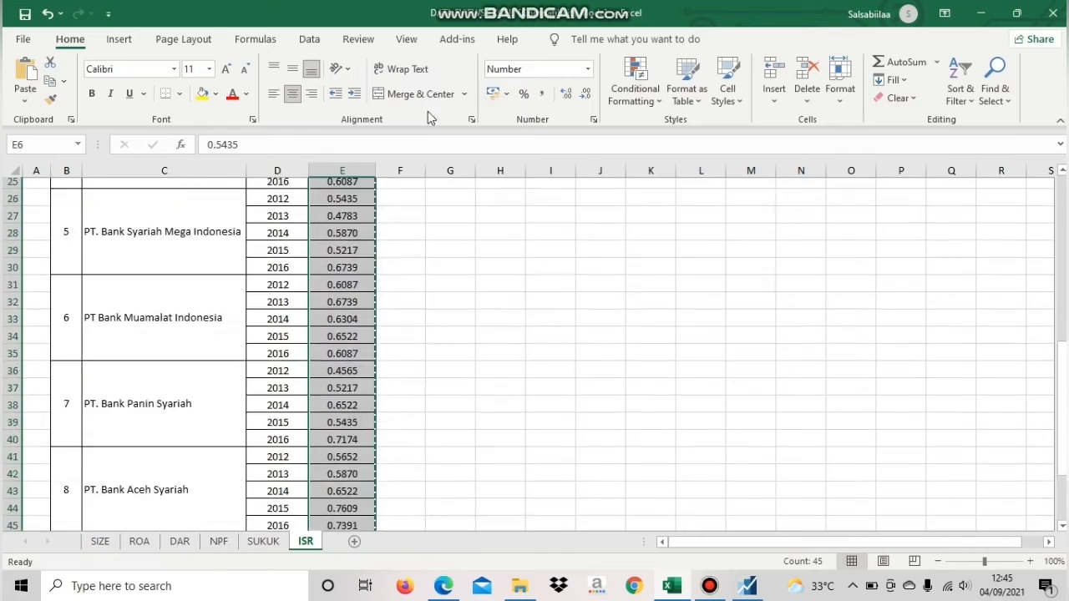
# Return to EViews and create a new Series object named isr in the Data Panel workfile
pyautogui.click(747, 585)
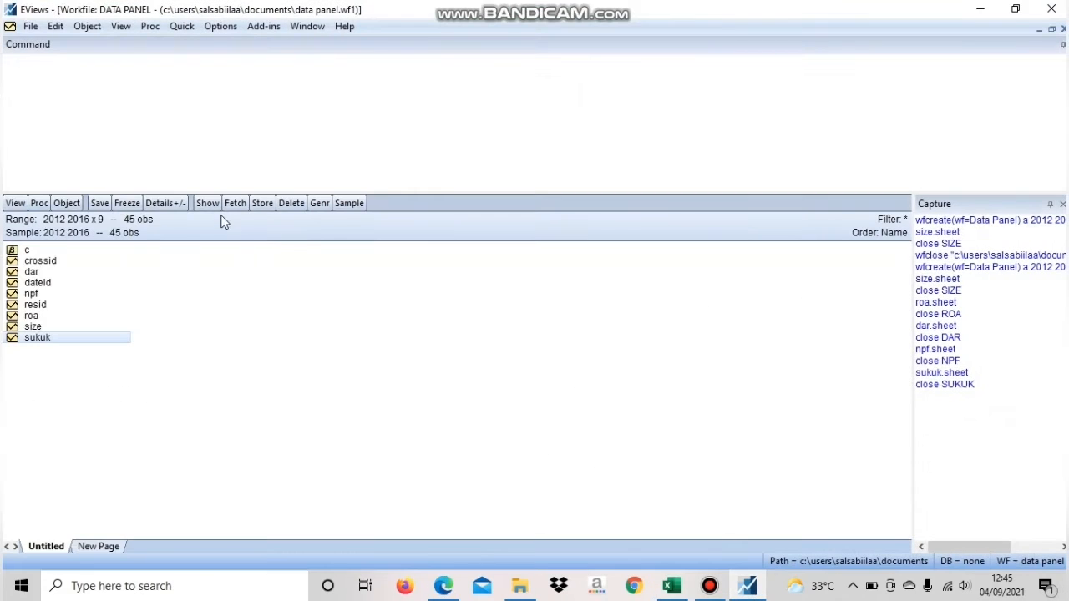
pyautogui.click(67, 203)
pyautogui.click(80, 224)
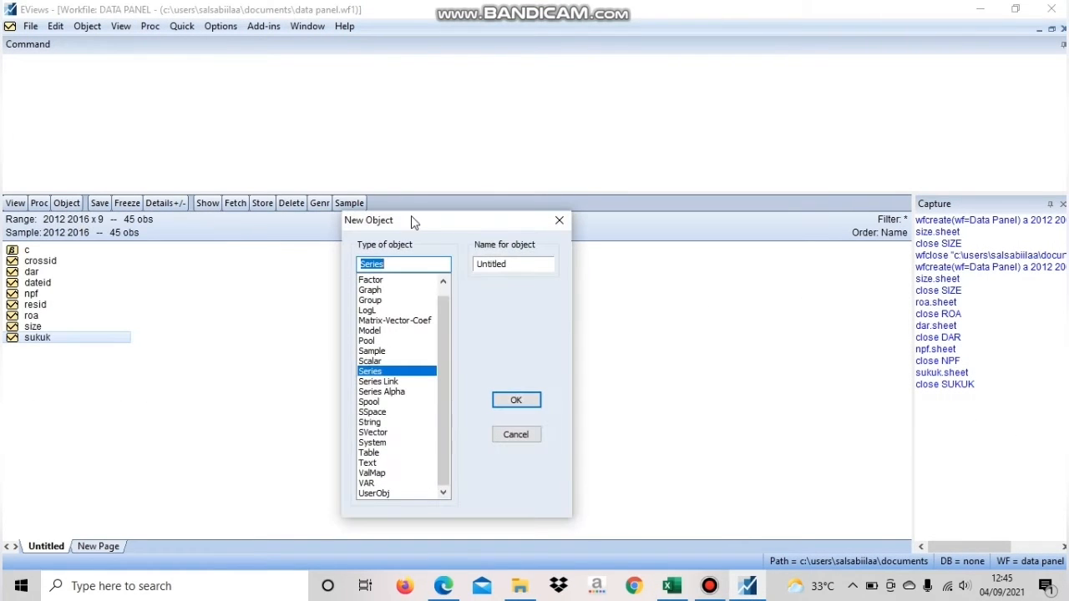
pyautogui.moveTo(508, 264); pyautogui.dragTo(434, 246)
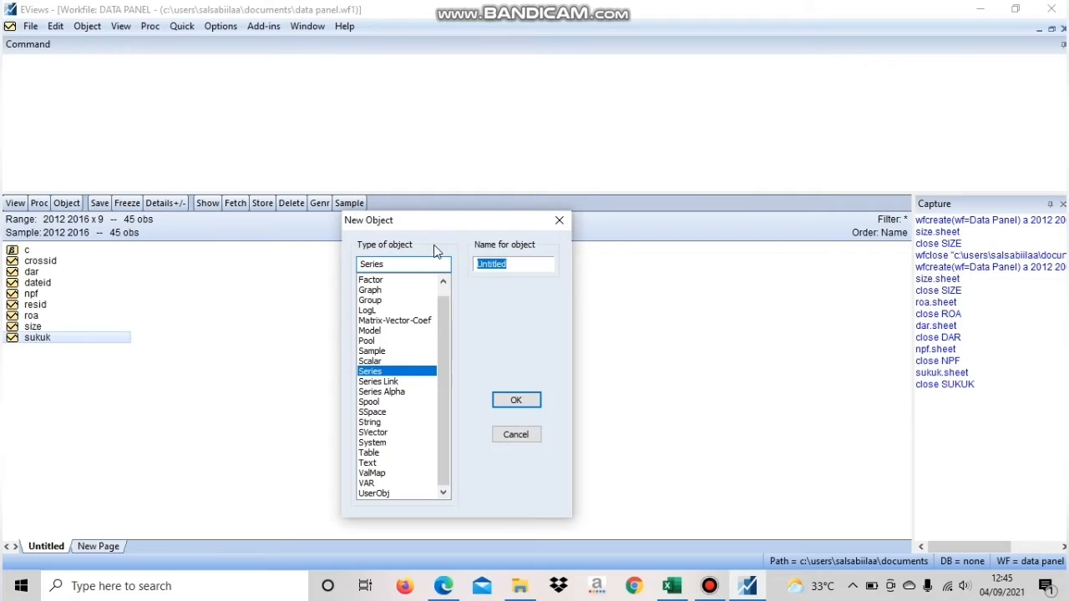
pyautogui.write('isr')
pyautogui.click(529, 405)
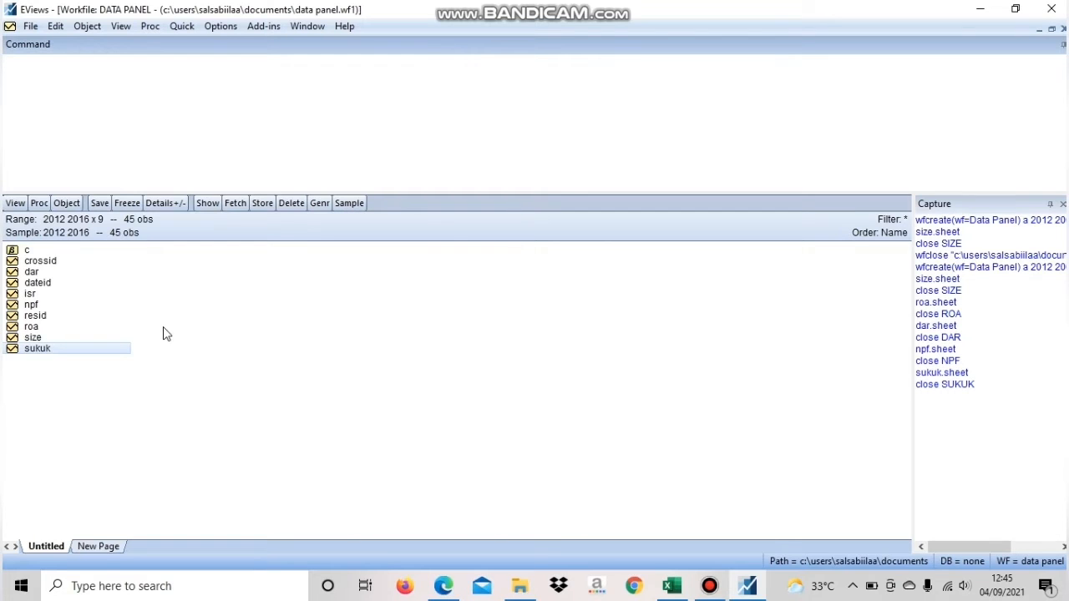
# Open the isr series for editing, paste the copied values starting at observation 1 - 12, and close the series
pyautogui.doubleClick(34, 296)
pyautogui.click(322, 204)
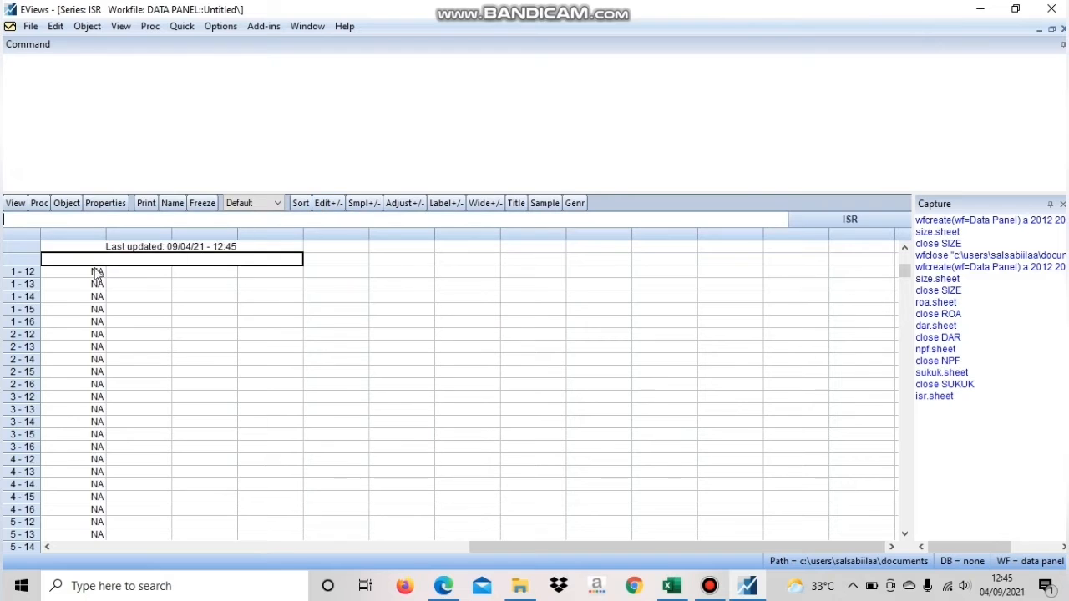
pyautogui.click(97, 273)
pyautogui.rightClick(97, 273)
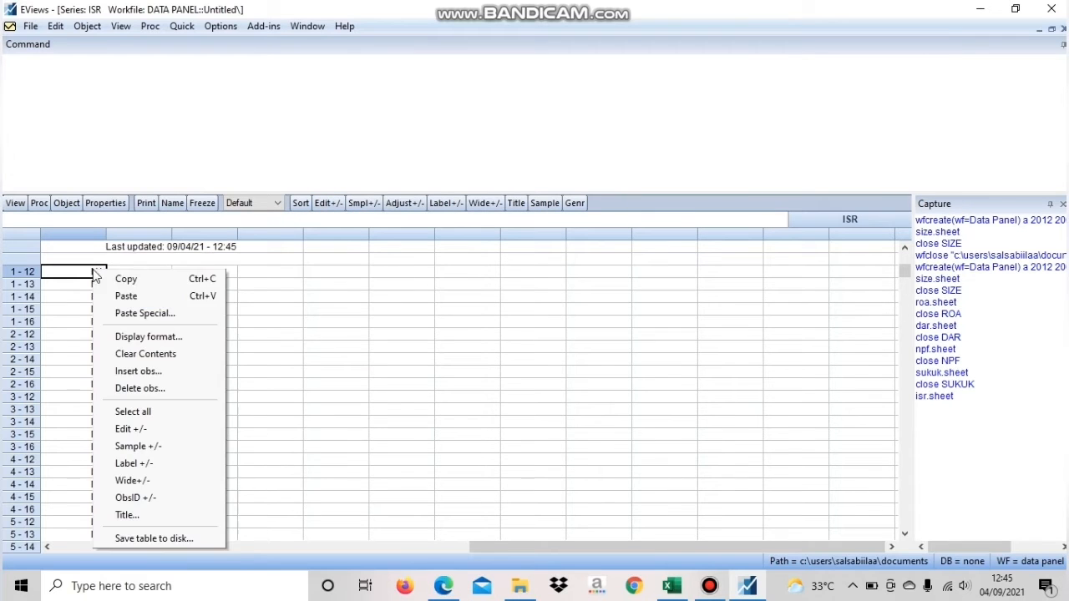
pyautogui.click(138, 299)
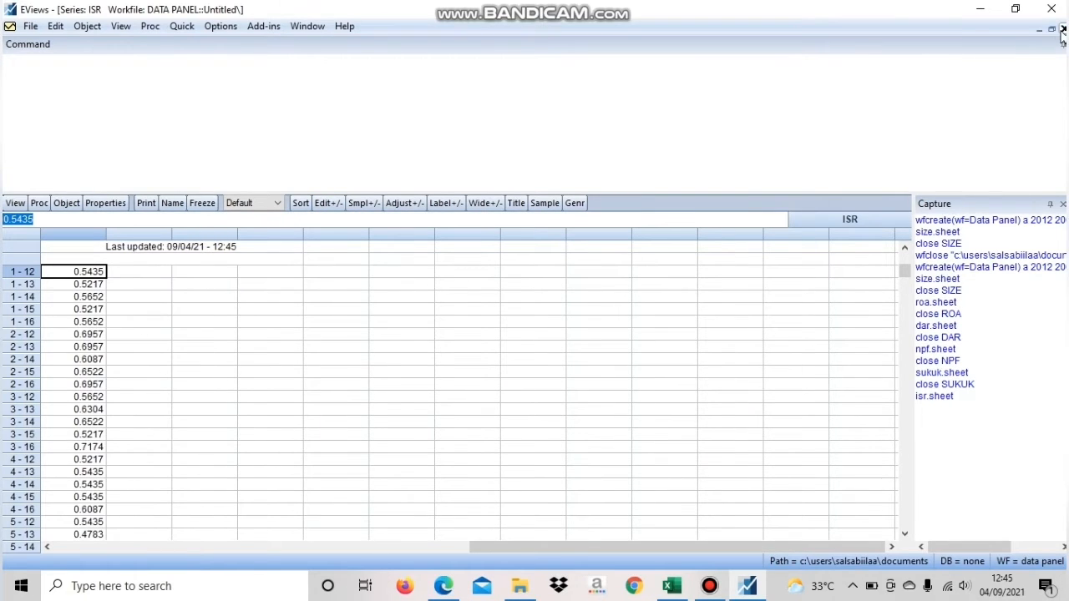
pyautogui.click(1063, 30)
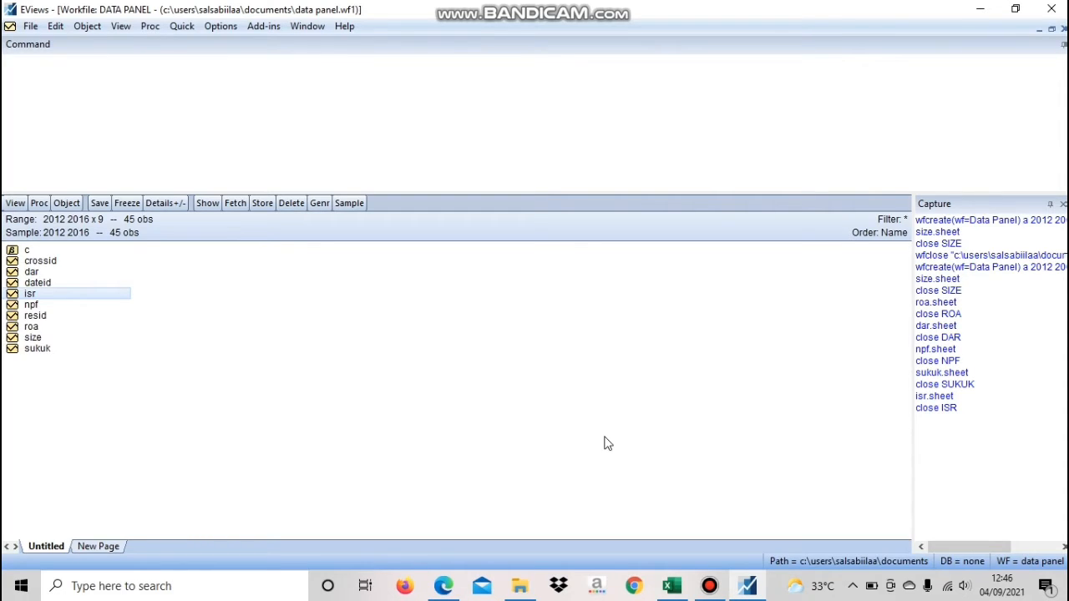
# Compute common-sample group descriptive statistics for the series isr, size, roa, dar, npf and sukuk
pyautogui.click(182, 27)
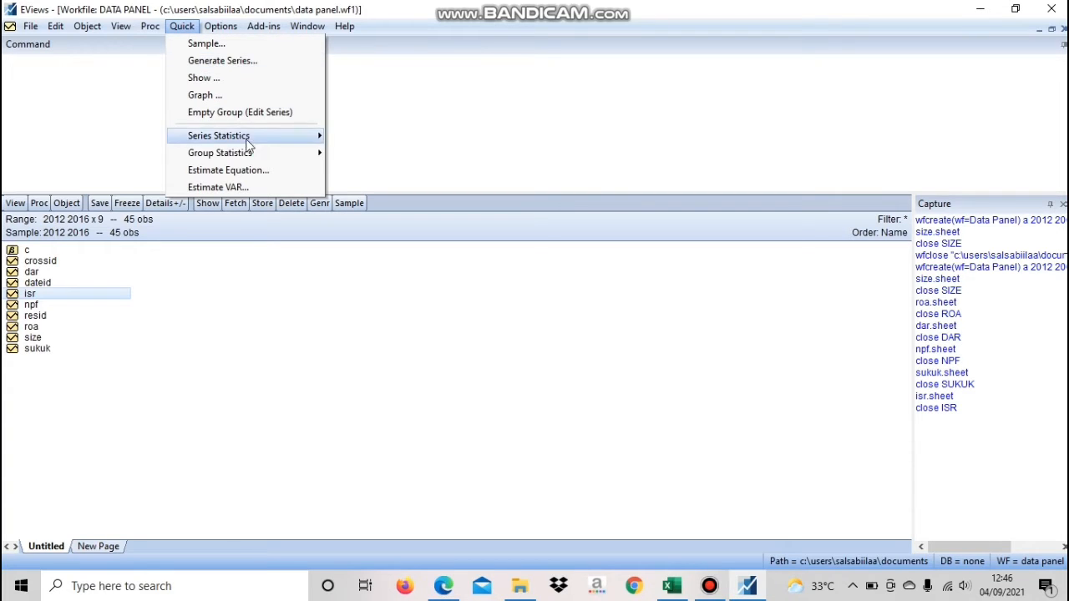
pyautogui.moveTo(249, 157)
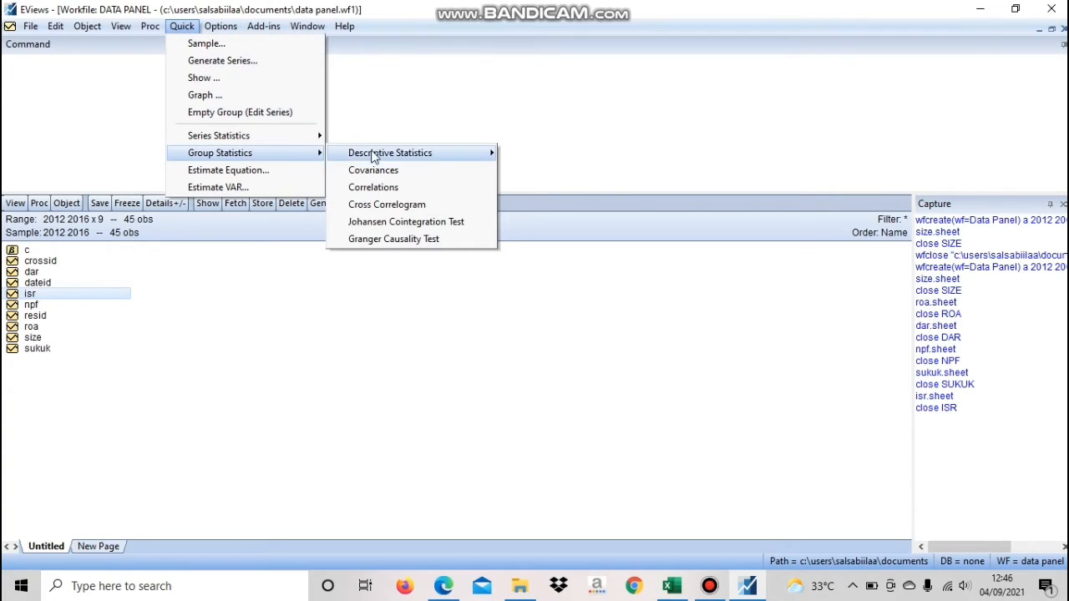
pyautogui.moveTo(378, 157)
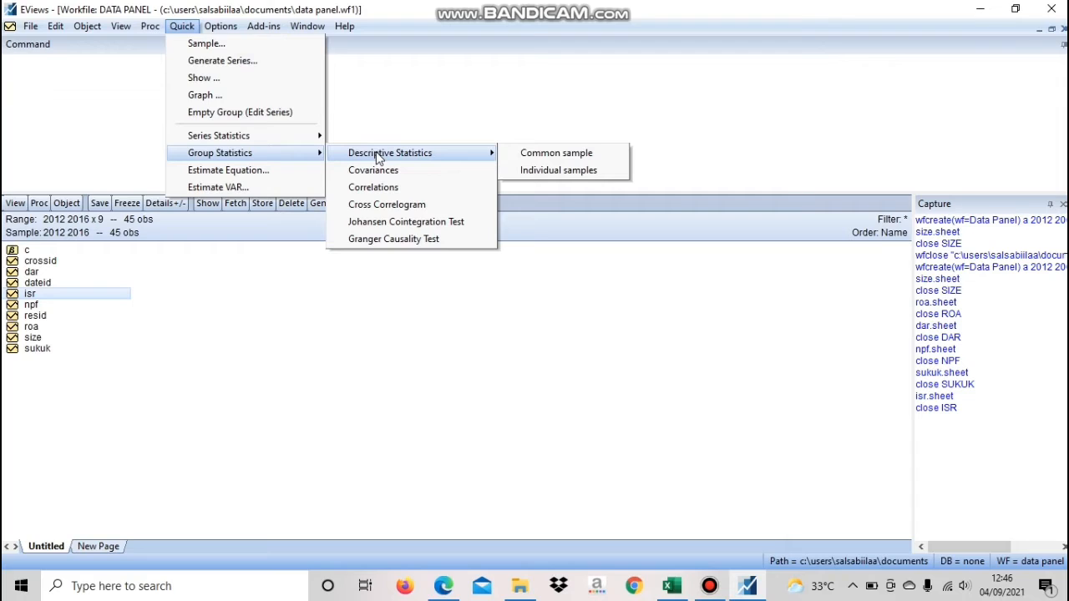
pyautogui.click(519, 157)
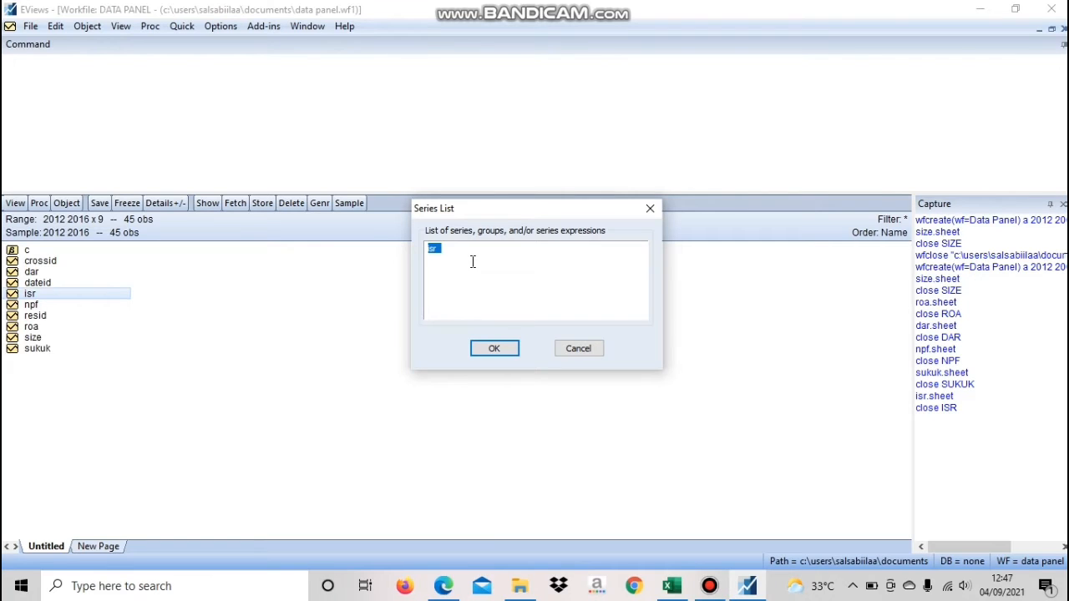
pyautogui.press('End')
pyautogui.click(619, 288)
pyautogui.click(493, 349)
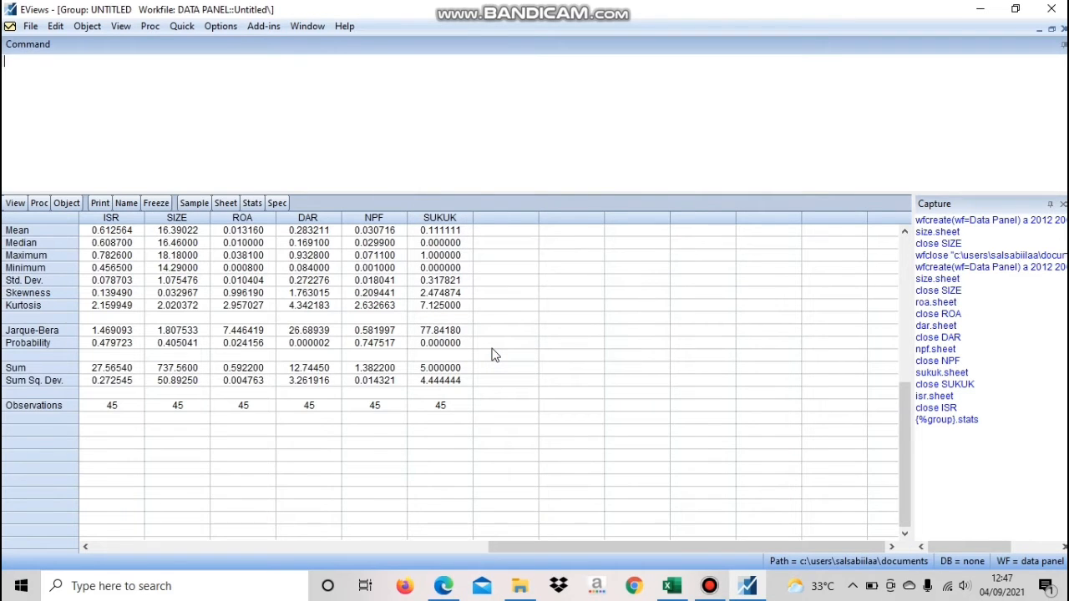
# Examine the mean values of SIZE and ROA in the descriptive statistics table
pyautogui.scroll(1, 492, 354)
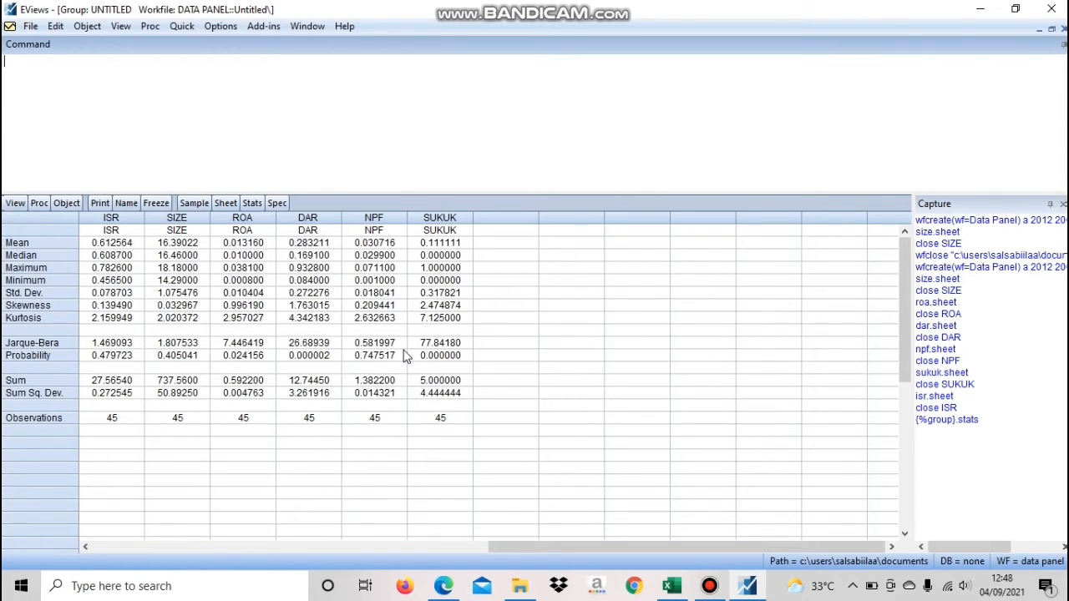
pyautogui.click(201, 245)
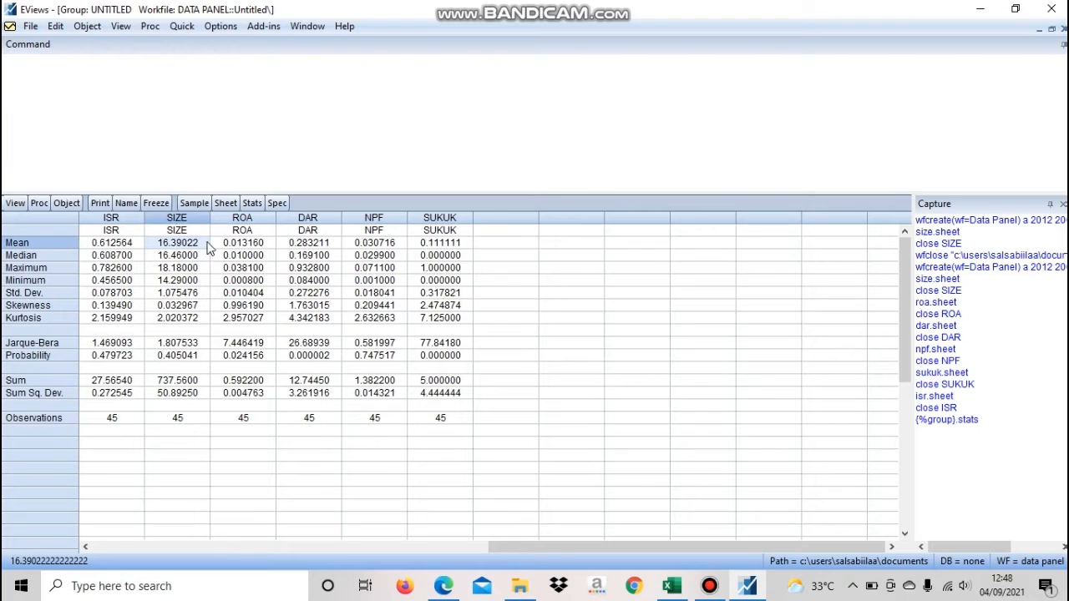
pyautogui.click(229, 244)
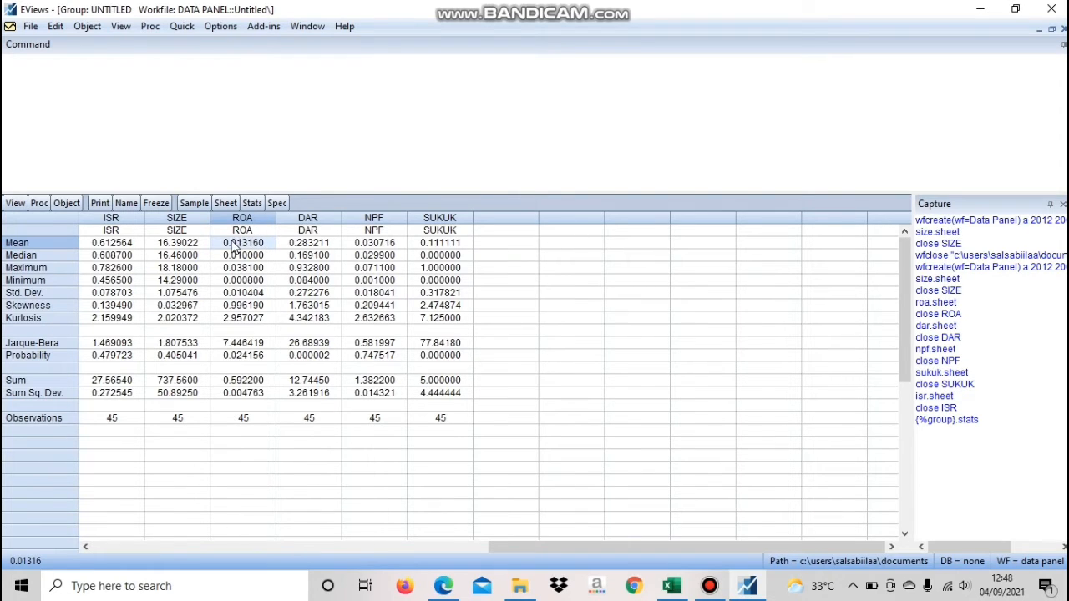
# Examine the median values of ISR, SIZE and SUKUK and the maximum values of ISR, SIZE and ROA
pyautogui.click(99, 257)
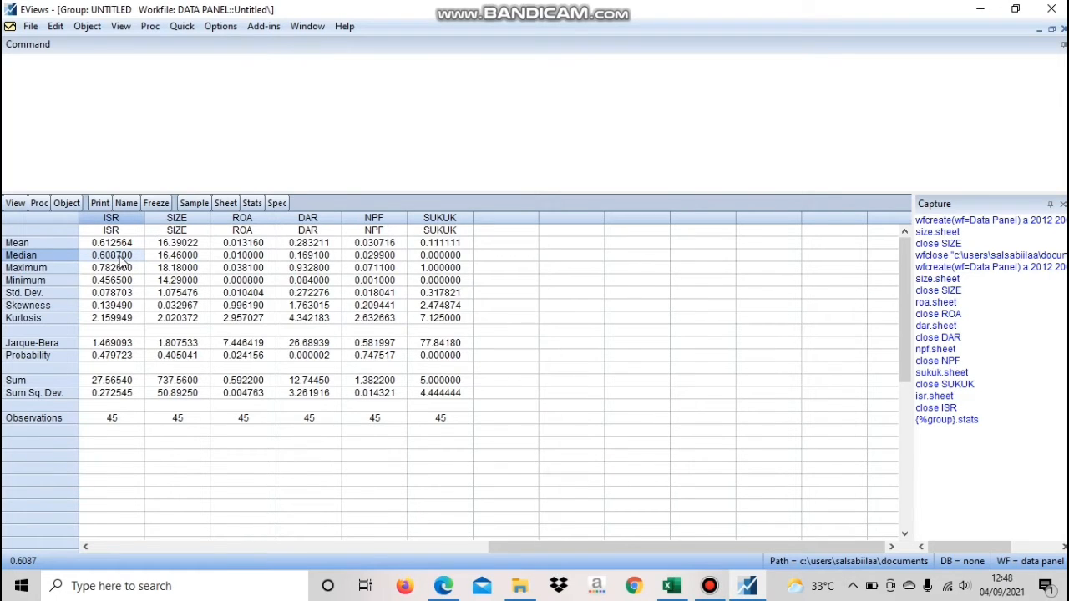
pyautogui.click(187, 259)
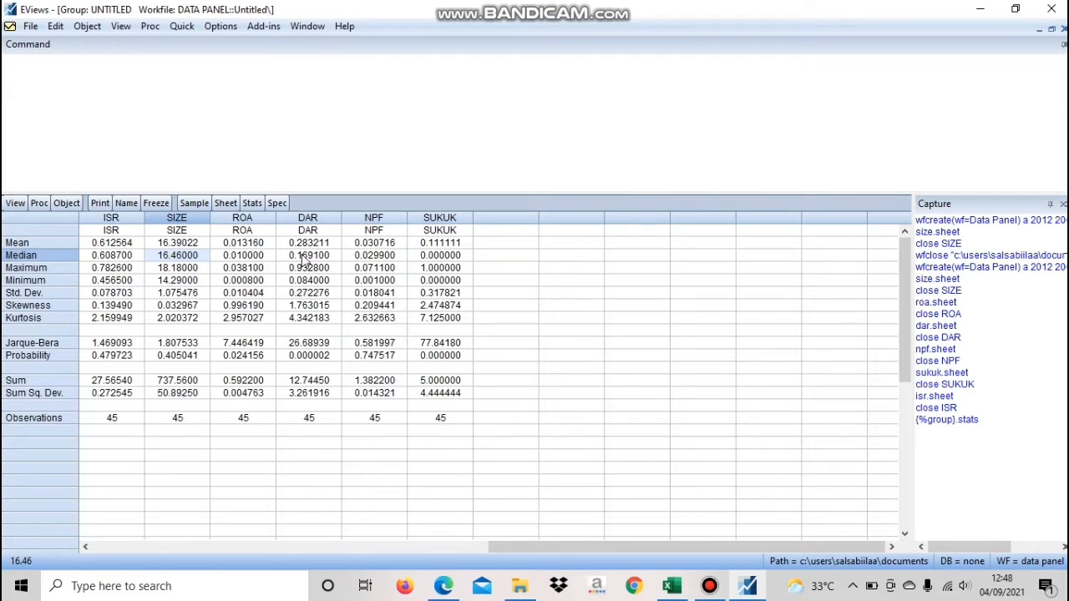
pyautogui.click(427, 257)
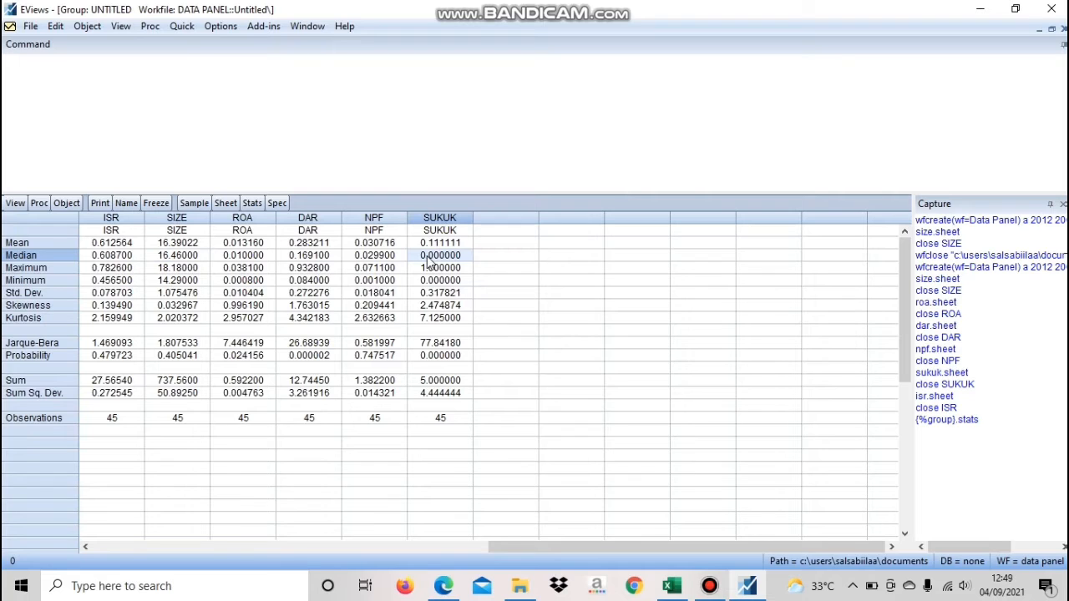
pyautogui.click(120, 269)
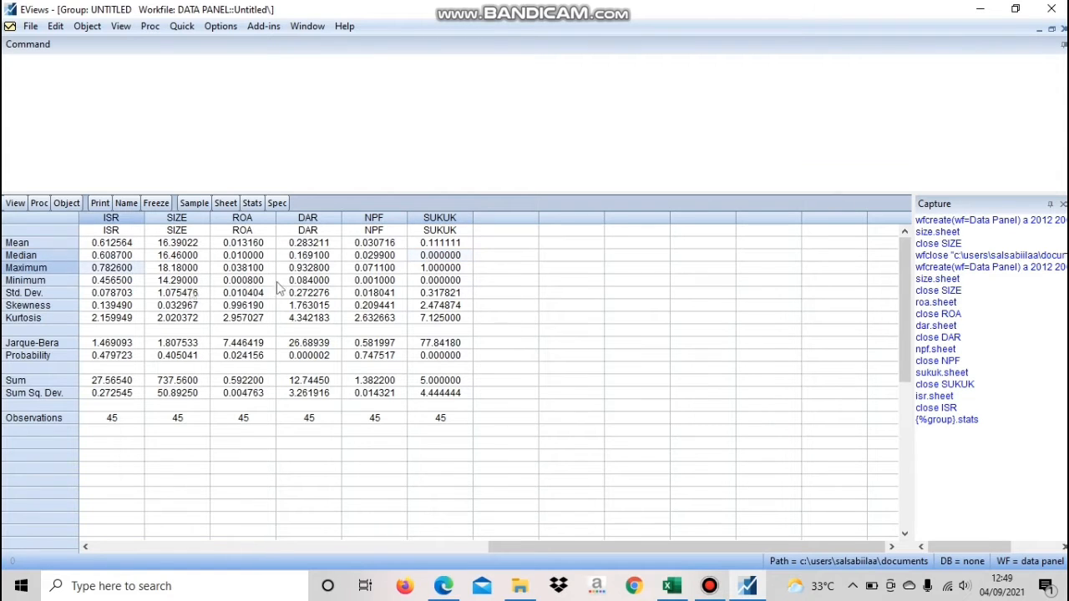
pyautogui.click(154, 273)
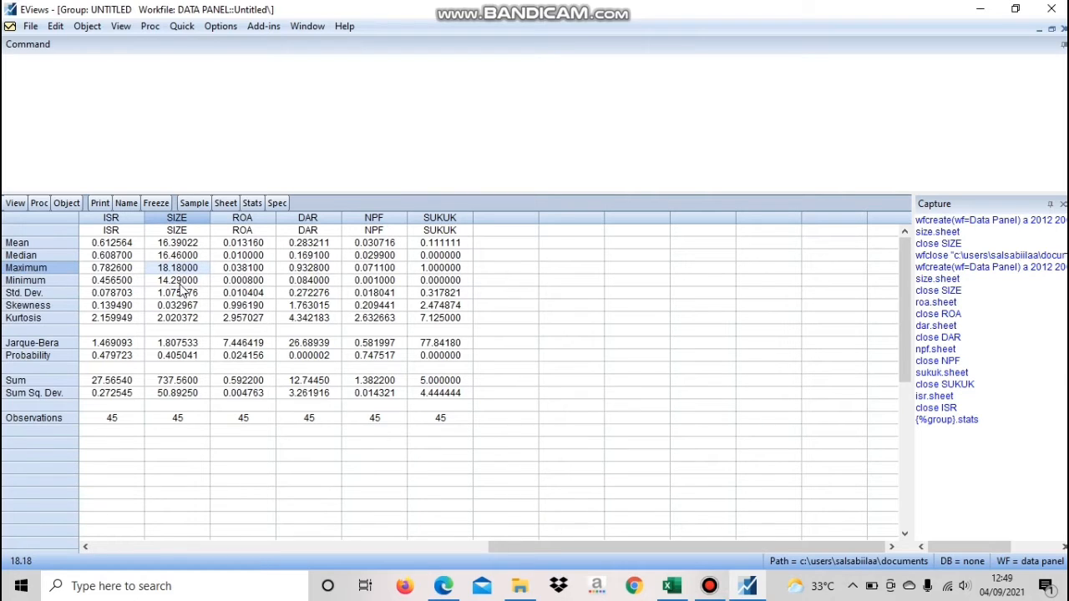
pyautogui.click(243, 269)
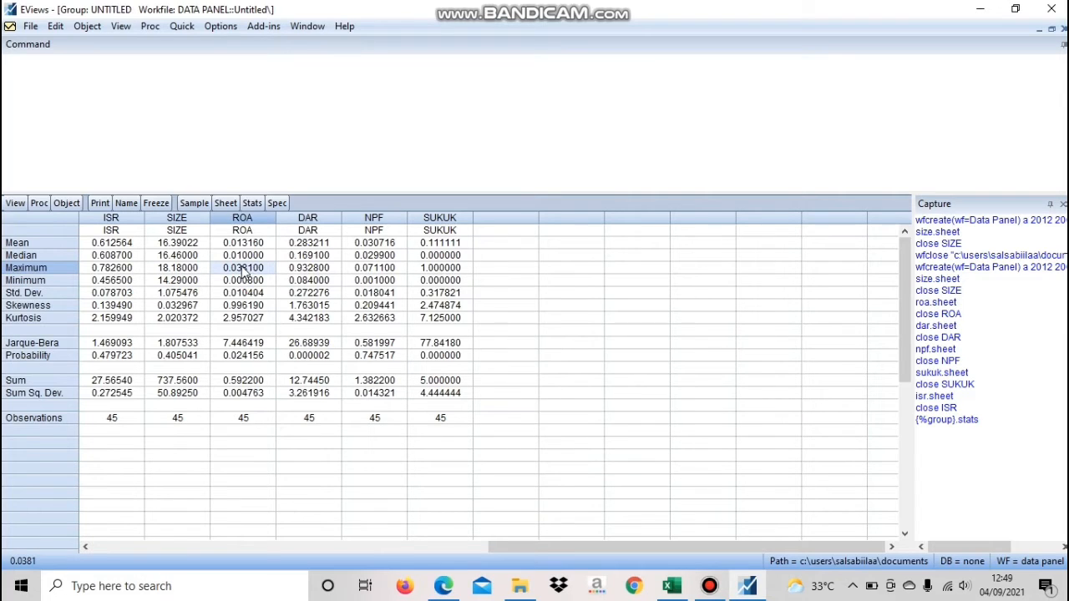
# Examine the minimum values of ISR, SIZE and SUKUK and the standard deviations of ISR, SIZE and ROA
pyautogui.click(118, 281)
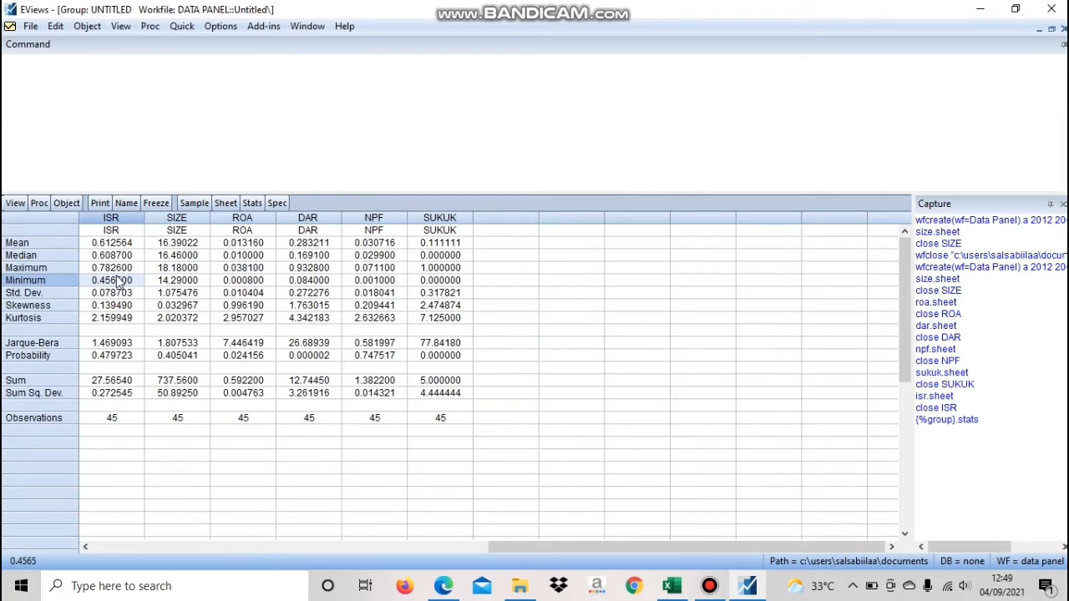
pyautogui.click(164, 283)
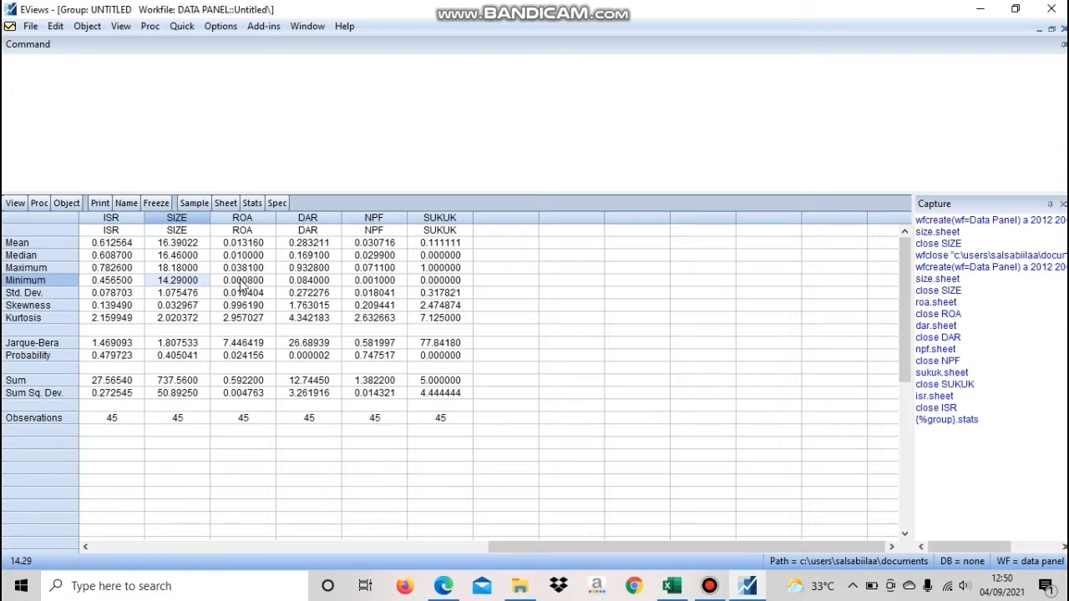
pyautogui.click(428, 283)
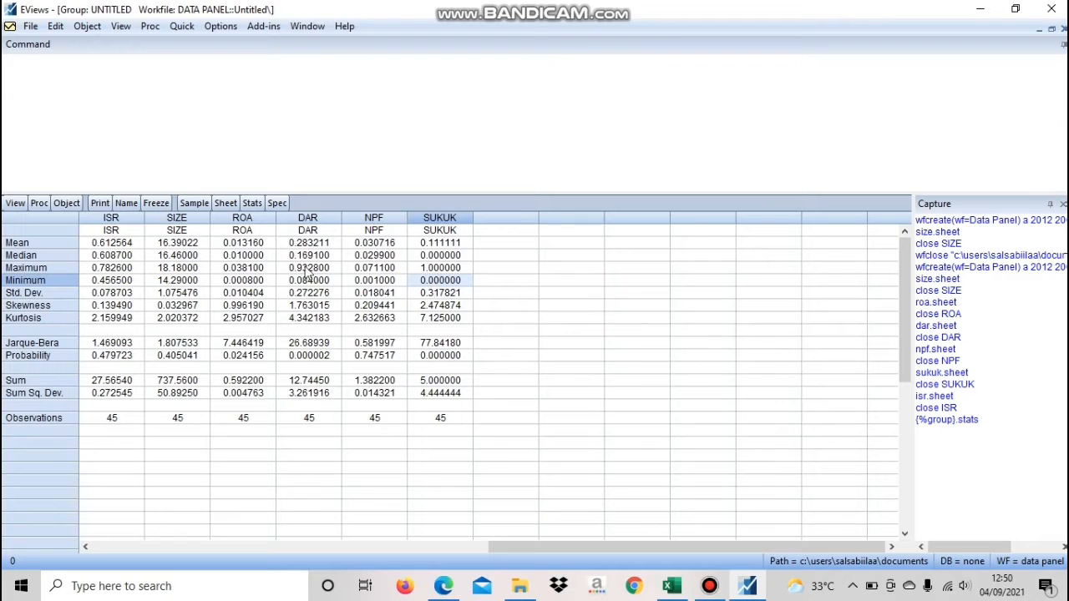
pyautogui.click(61, 294)
pyautogui.click(101, 298)
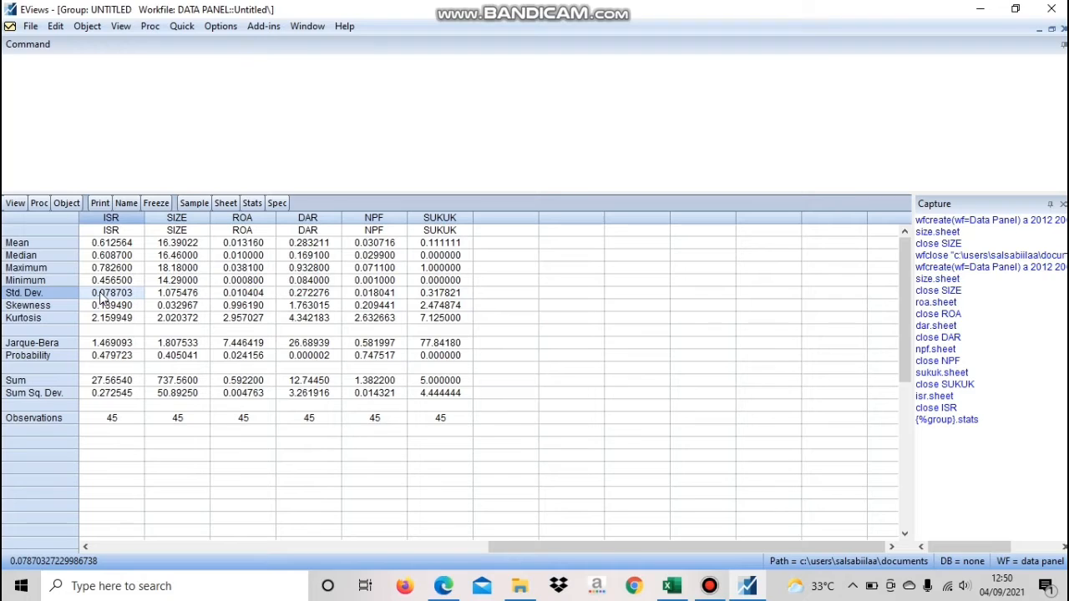
pyautogui.click(200, 297)
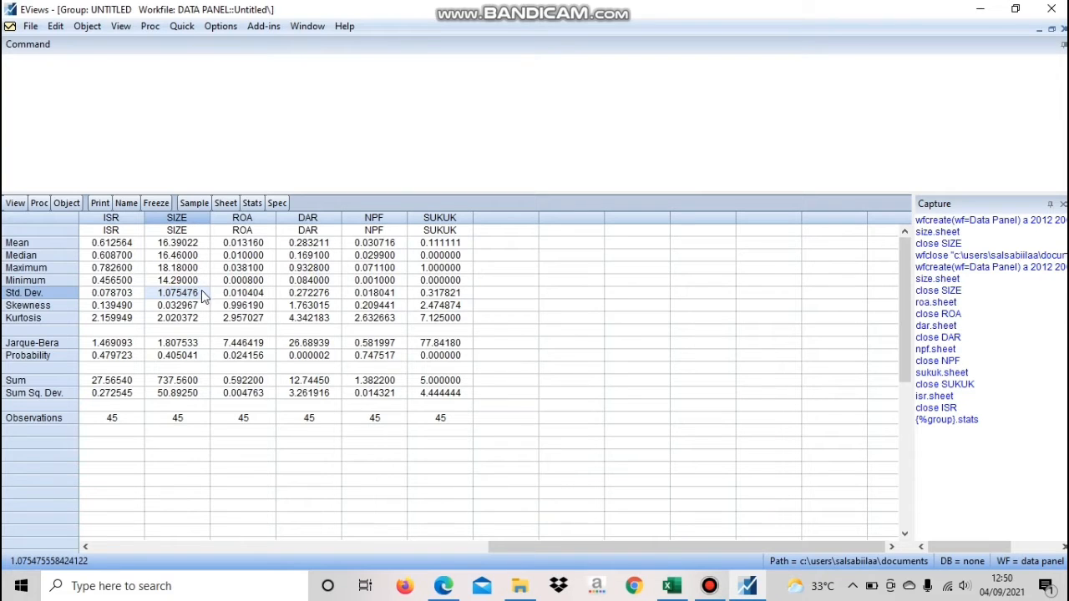
pyautogui.click(241, 293)
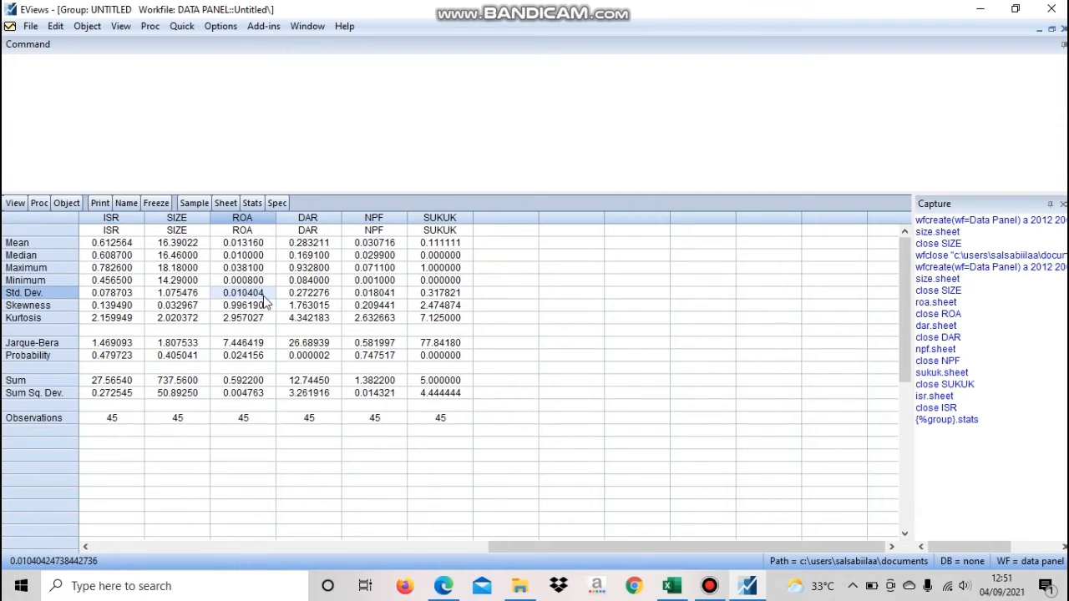
# Compare the skewness values of all six variables in the descriptive statistics table
pyautogui.click(107, 309)
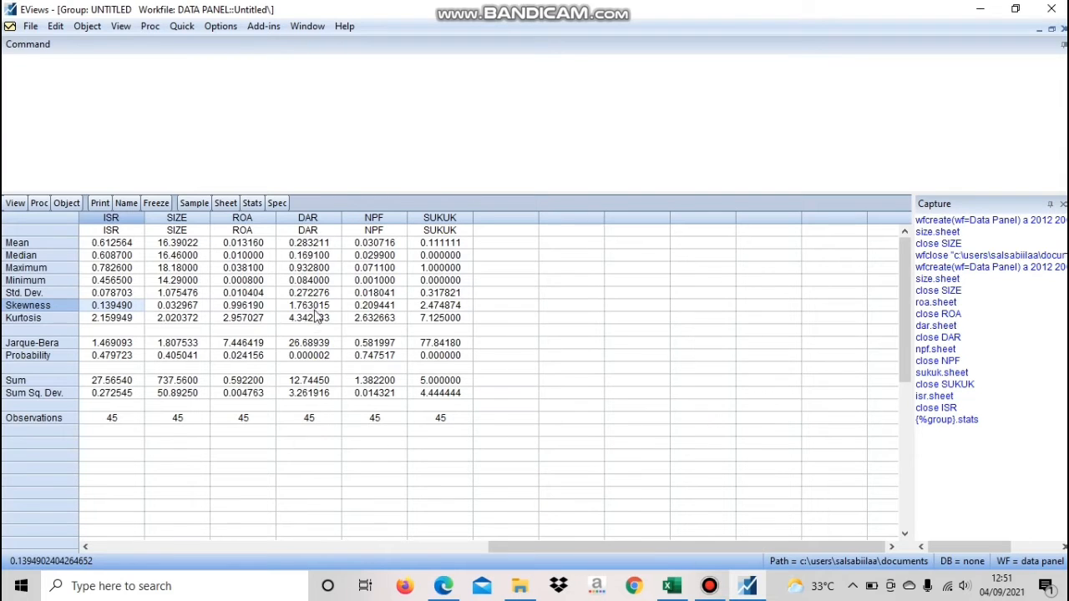
pyautogui.click(319, 308)
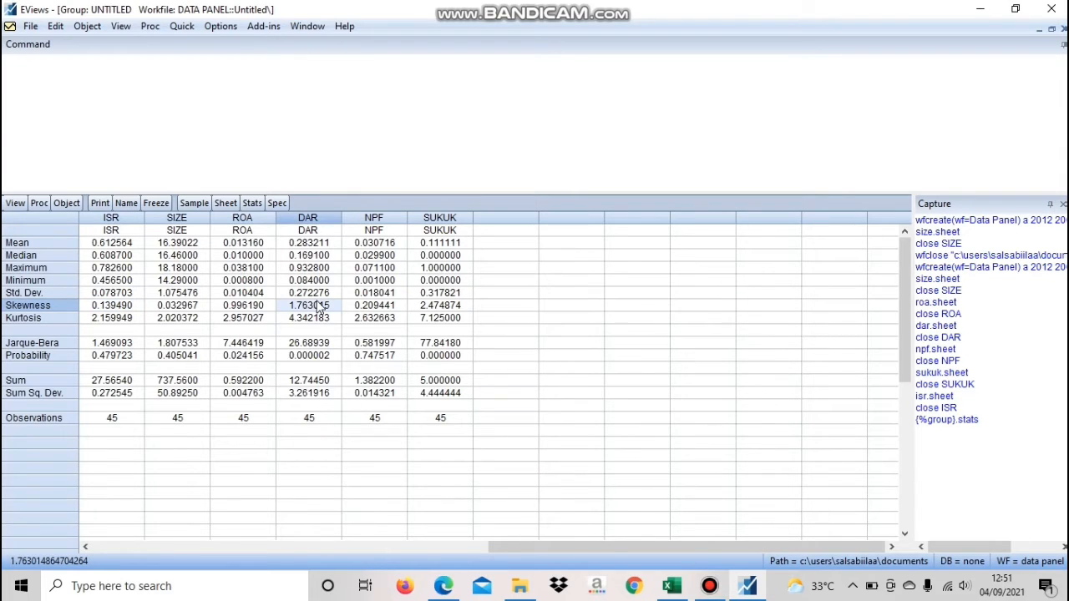
pyautogui.click(424, 309)
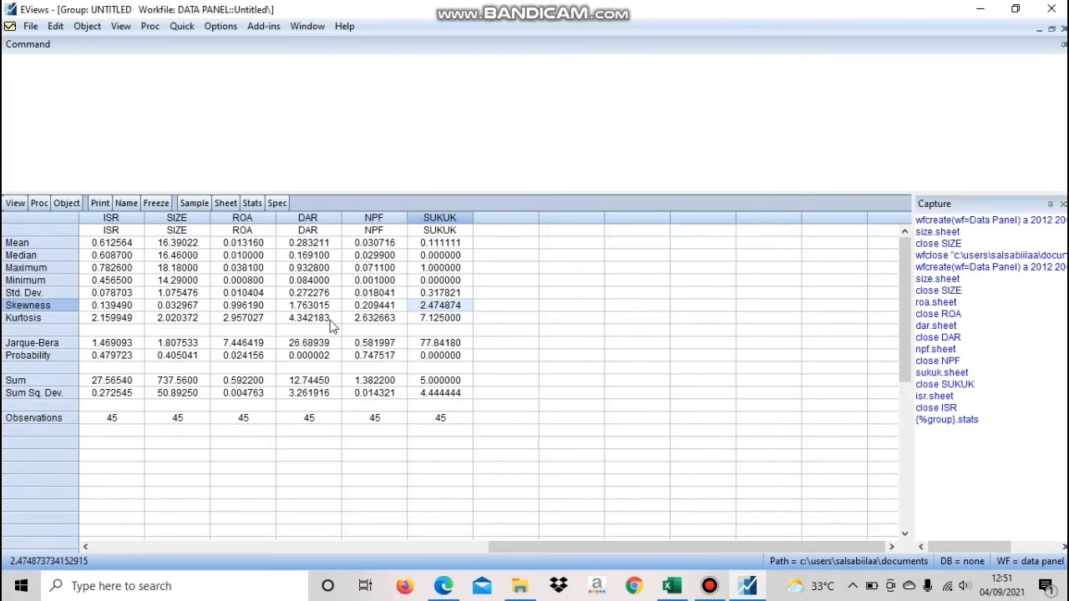
pyautogui.click(131, 307)
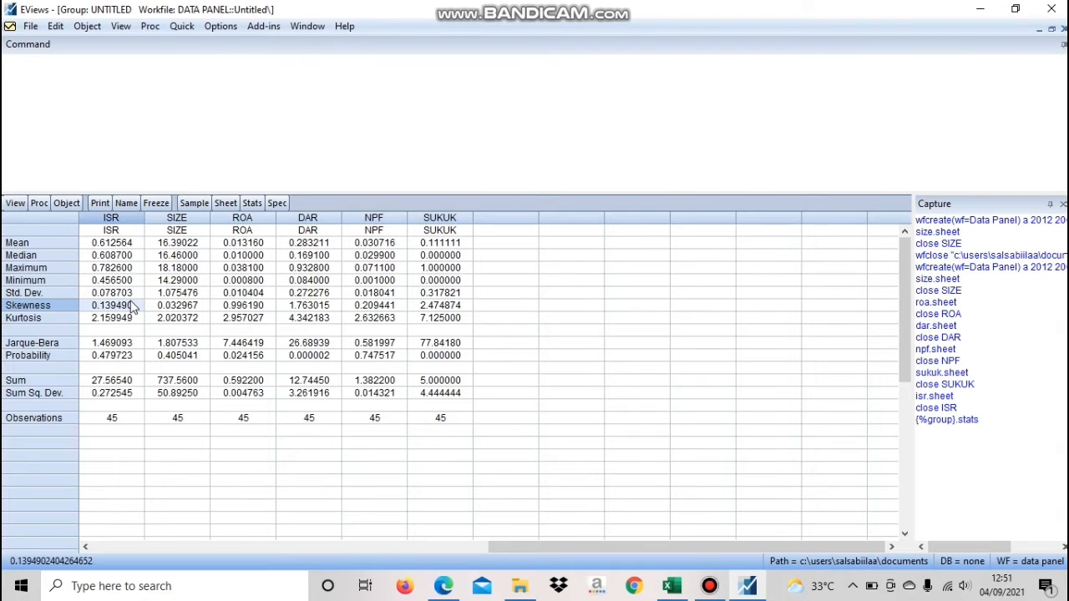
pyautogui.click(163, 311)
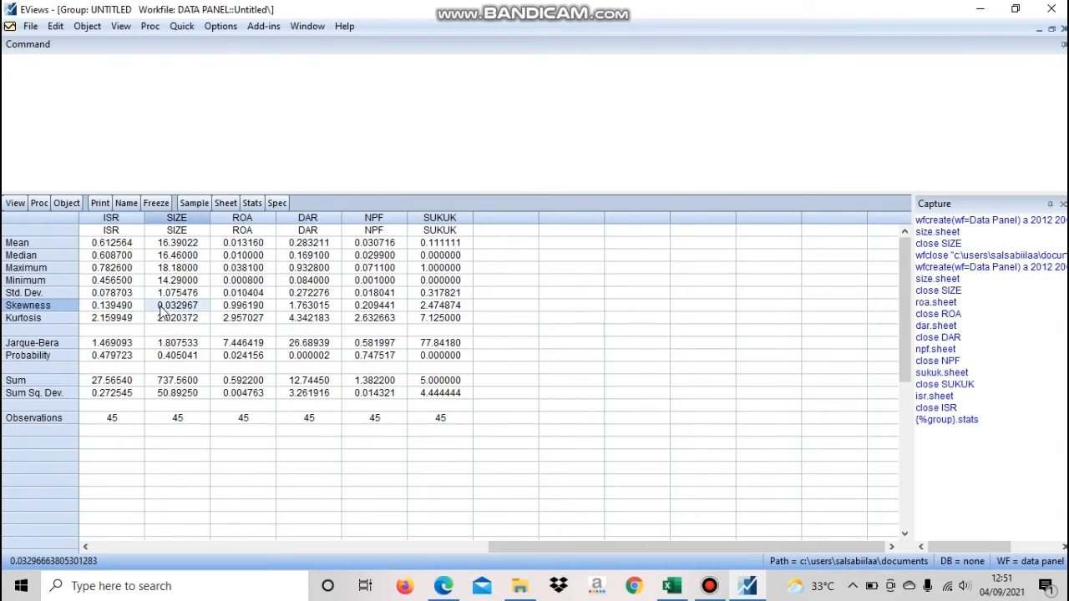
pyautogui.click(253, 309)
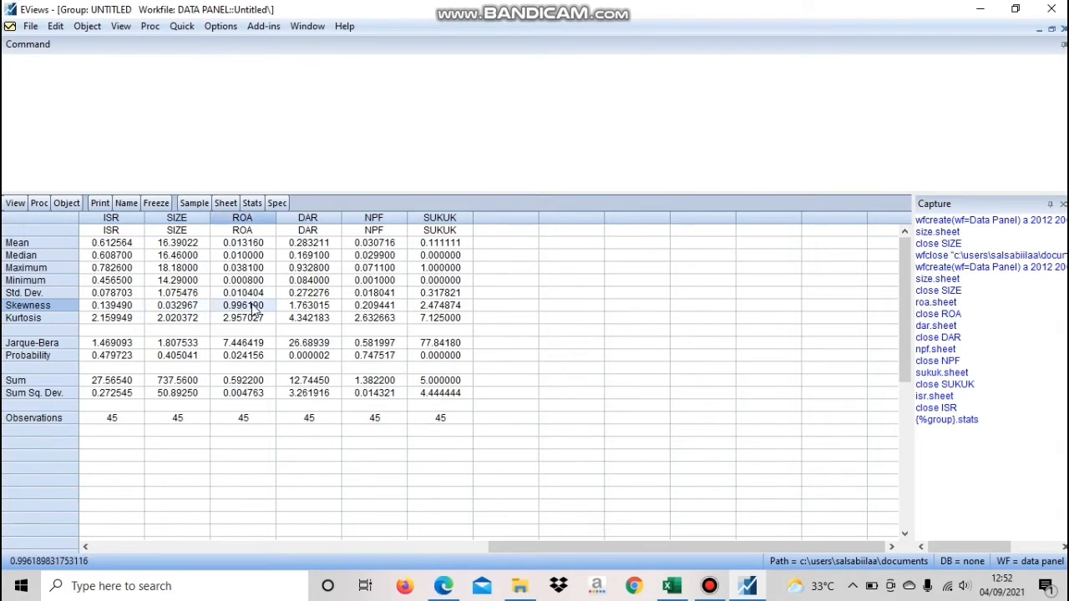
pyautogui.click(357, 309)
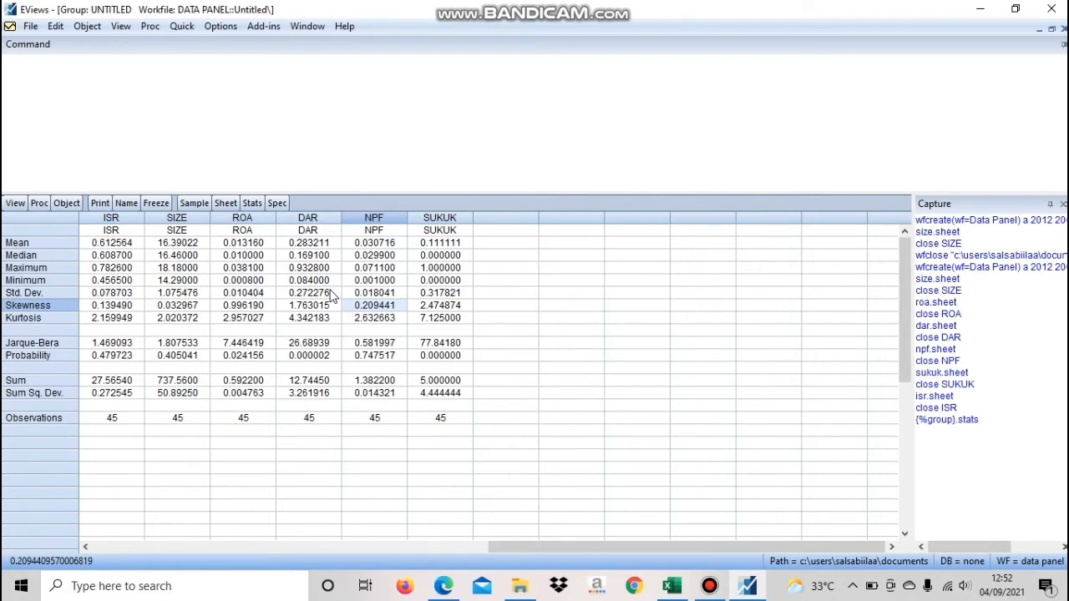
# Compare the kurtosis values of all six variables in the descriptive statistics table
pyautogui.click(39, 317)
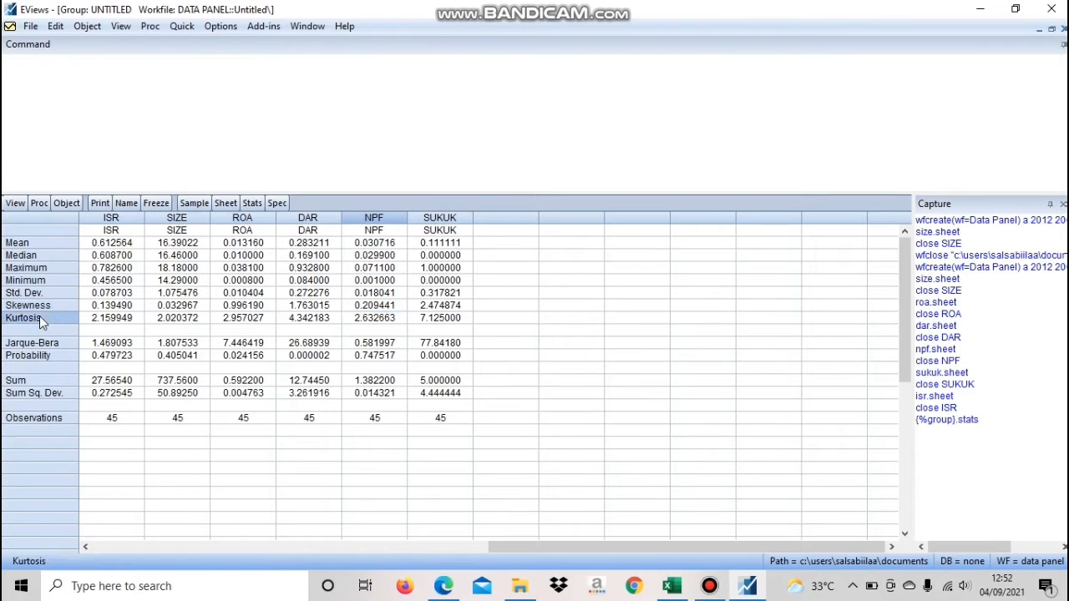
pyautogui.click(40, 317)
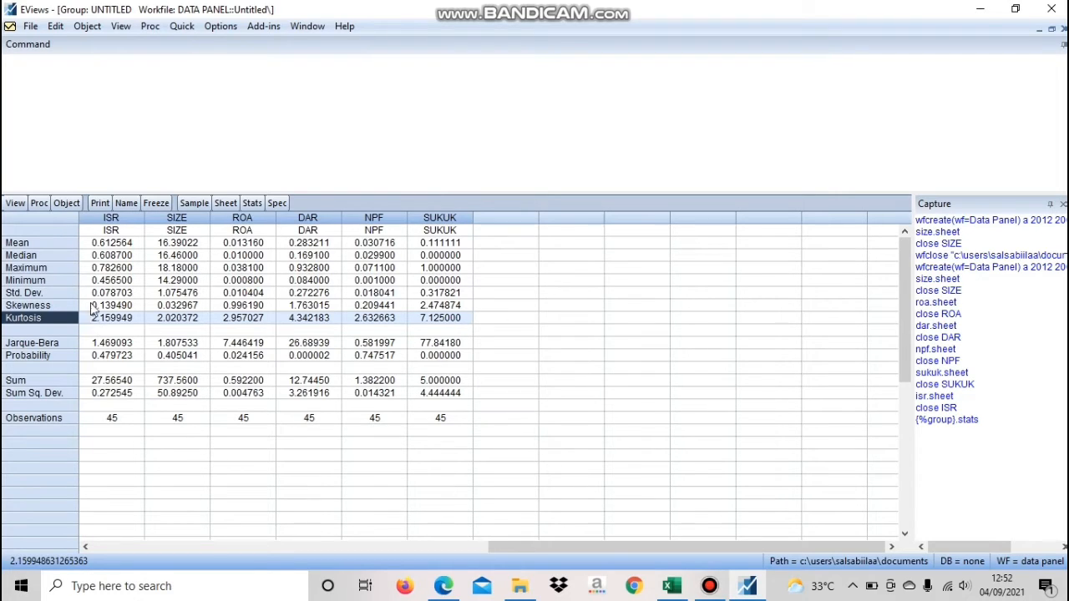
pyautogui.click(303, 319)
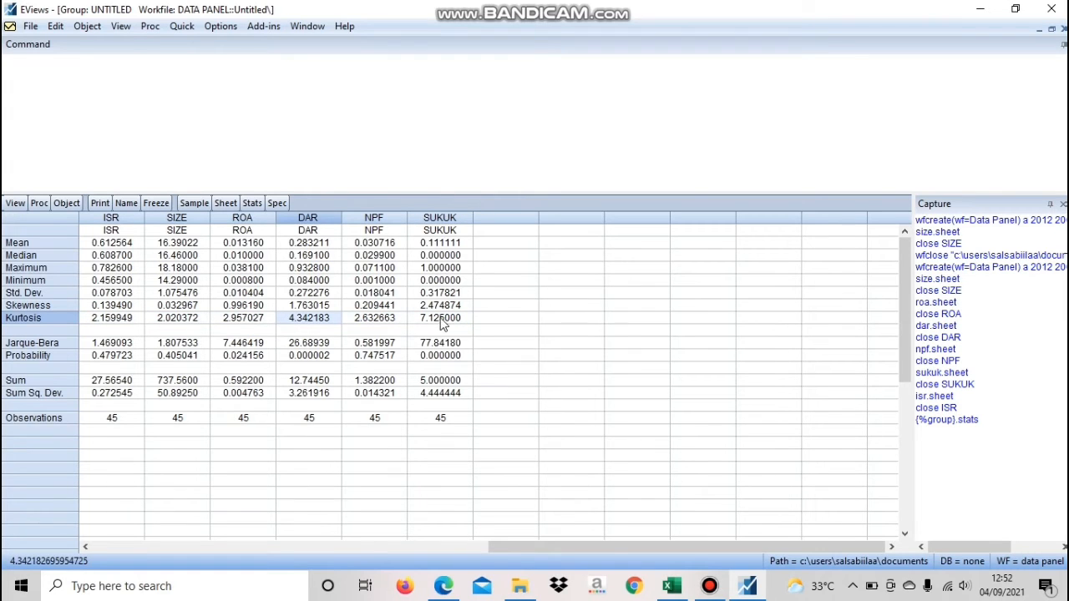
pyautogui.click(442, 321)
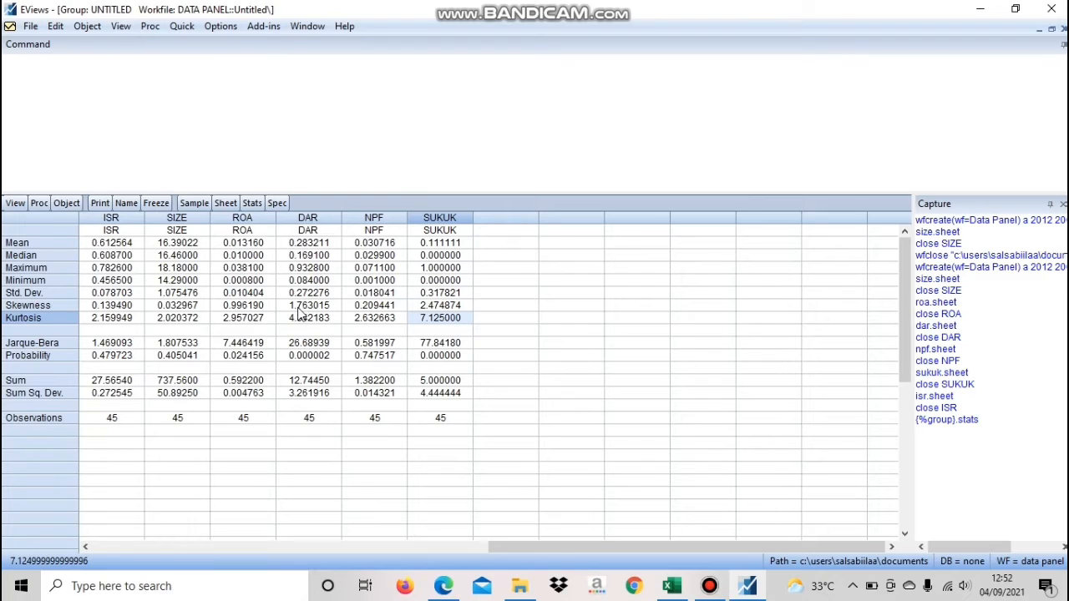
pyautogui.click(139, 326)
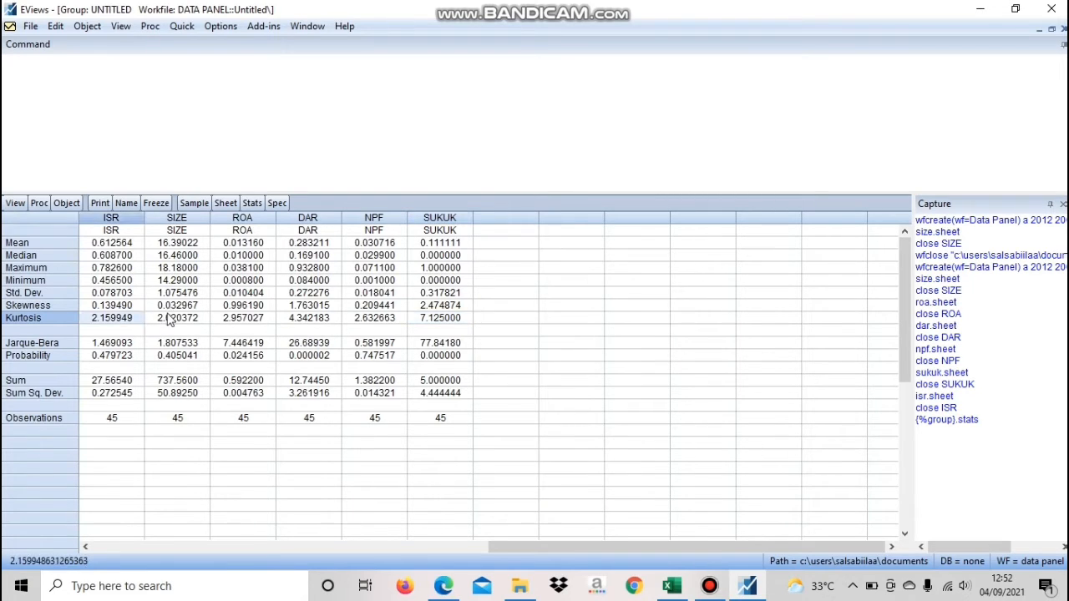
pyautogui.click(167, 321)
pyautogui.click(243, 325)
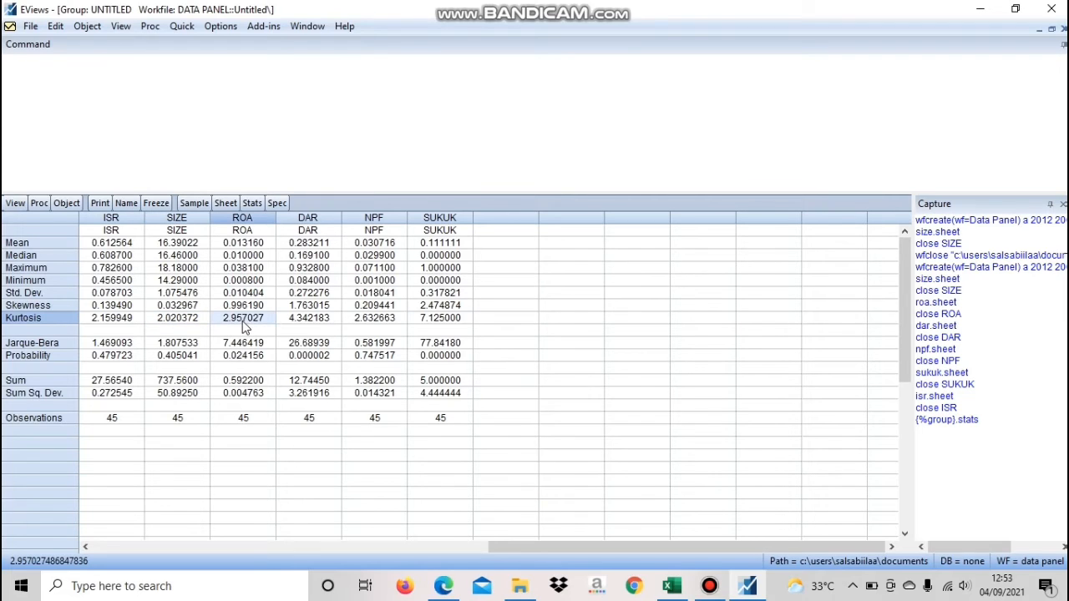
pyautogui.click(385, 322)
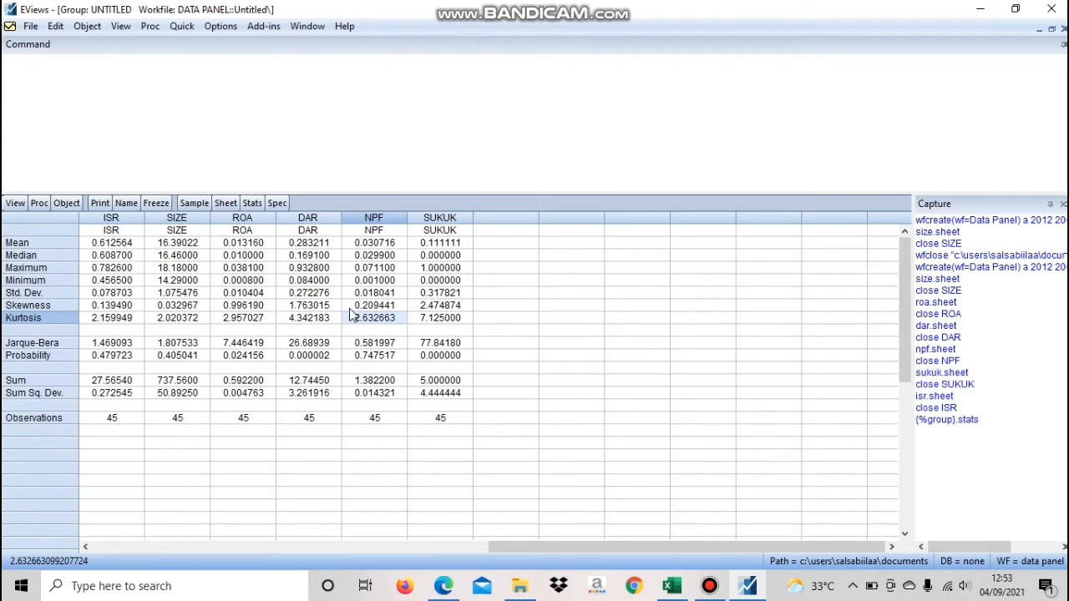
# Examine the Jarque-Bera row and the normality probabilities of ISR, SIZE and NPF
pyautogui.click(43, 343)
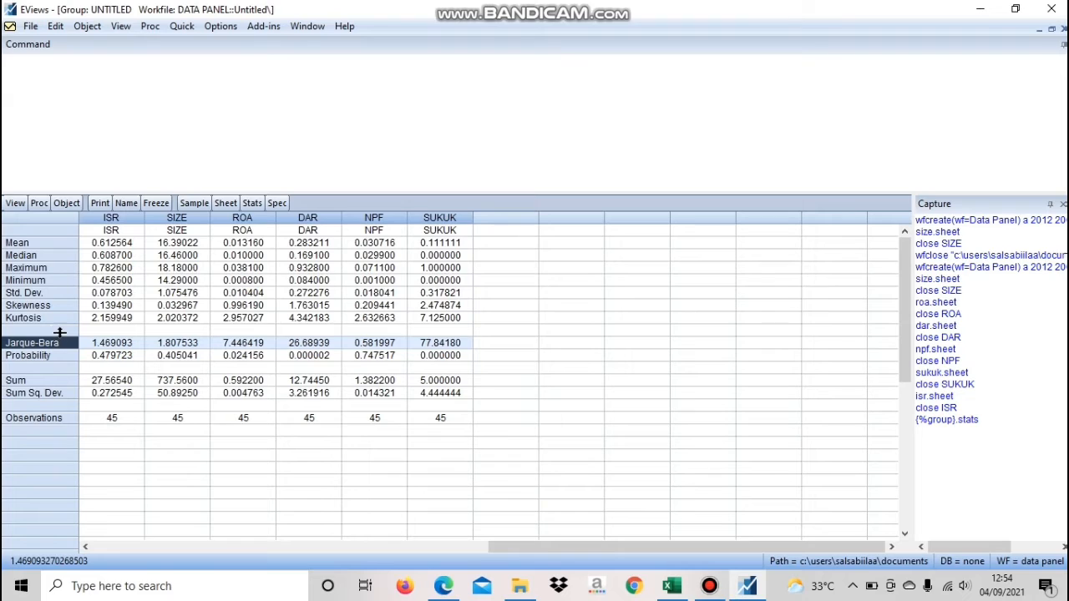
pyautogui.click(112, 357)
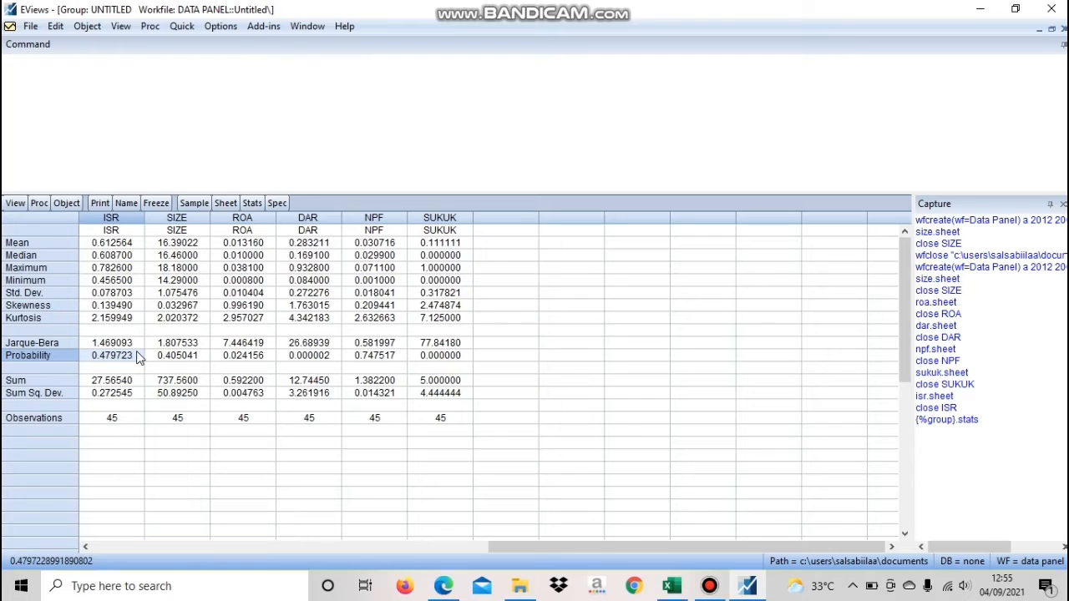
pyautogui.click(161, 359)
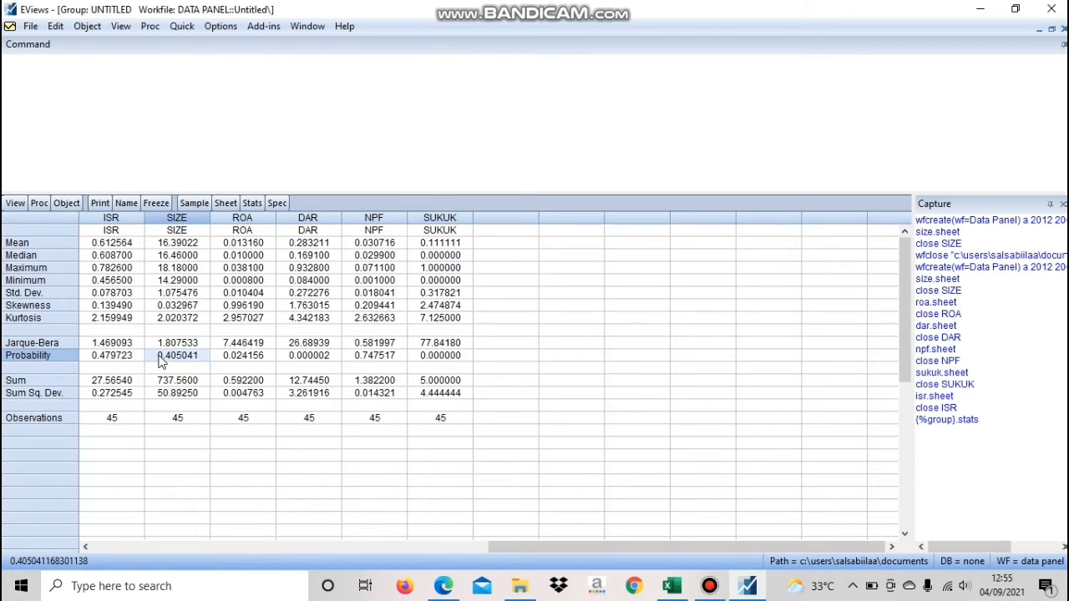
pyautogui.click(387, 357)
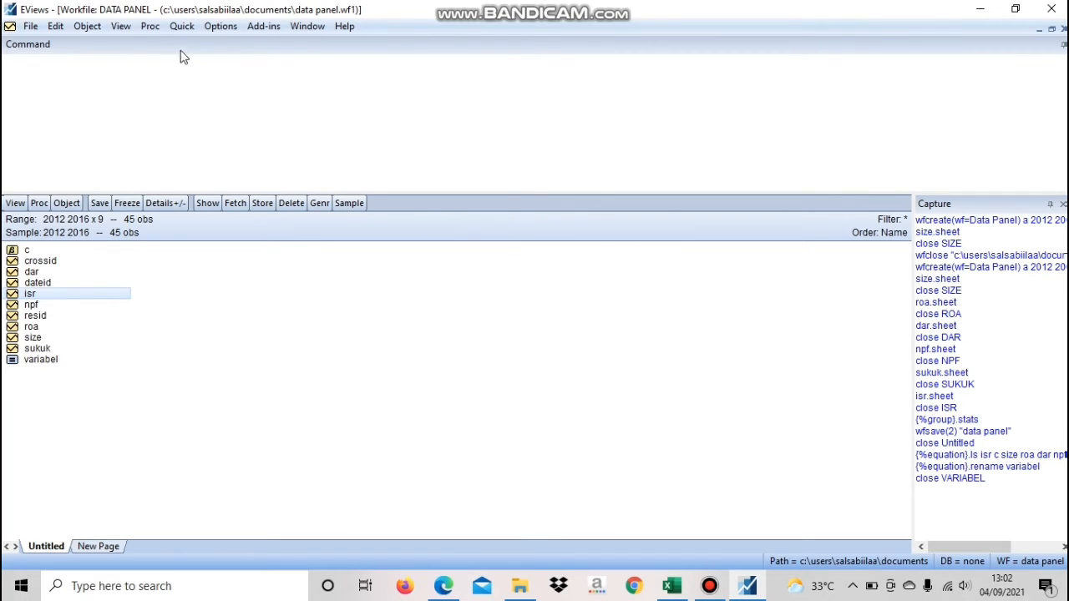
# Begin a new least squares equation estimation and enter the specification isr c size roa dar npf sukuk
pyautogui.click(181, 29)
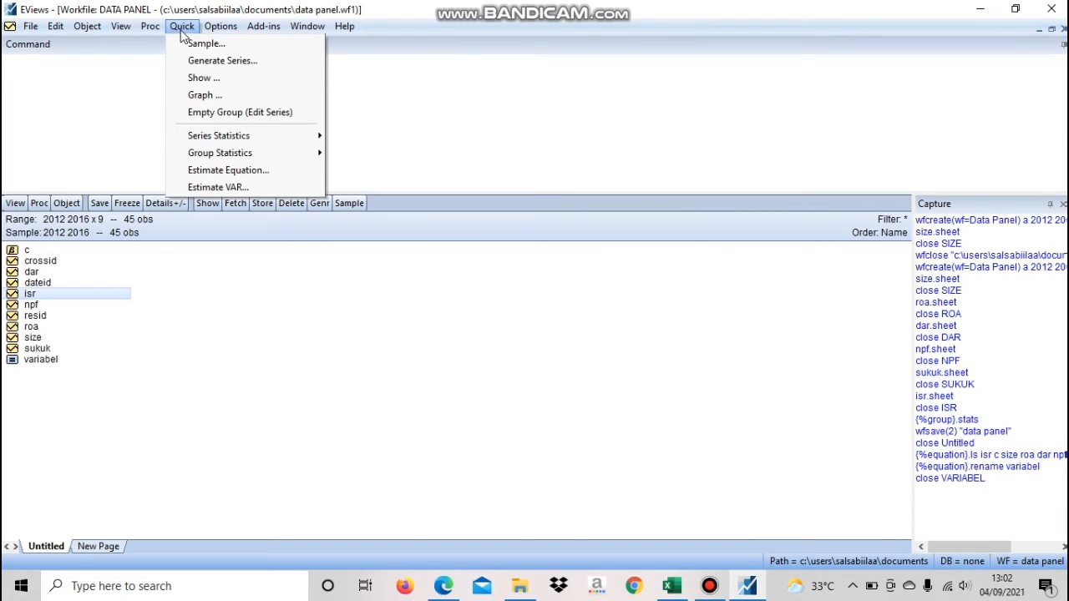
pyautogui.click(259, 172)
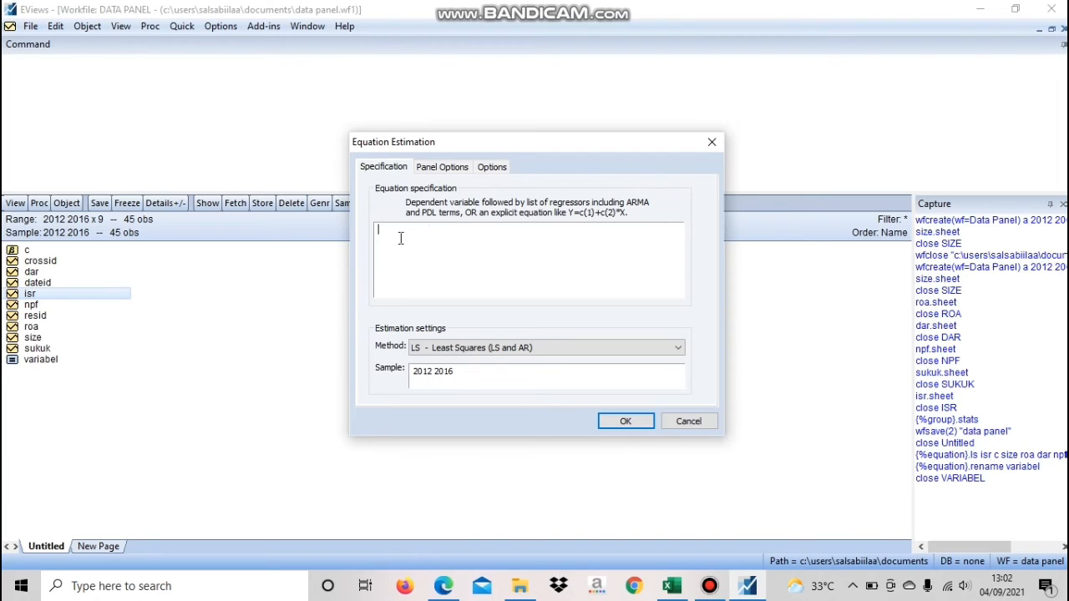
pyautogui.write('isr')
pyautogui.write('c size roa dar no')
pyautogui.press('BackSpace')
pyautogui.write('pf sukuk')
# Check that the cross-section and period effects are set to None and estimate the panel equation
pyautogui.click(422, 387)
pyautogui.click(450, 171)
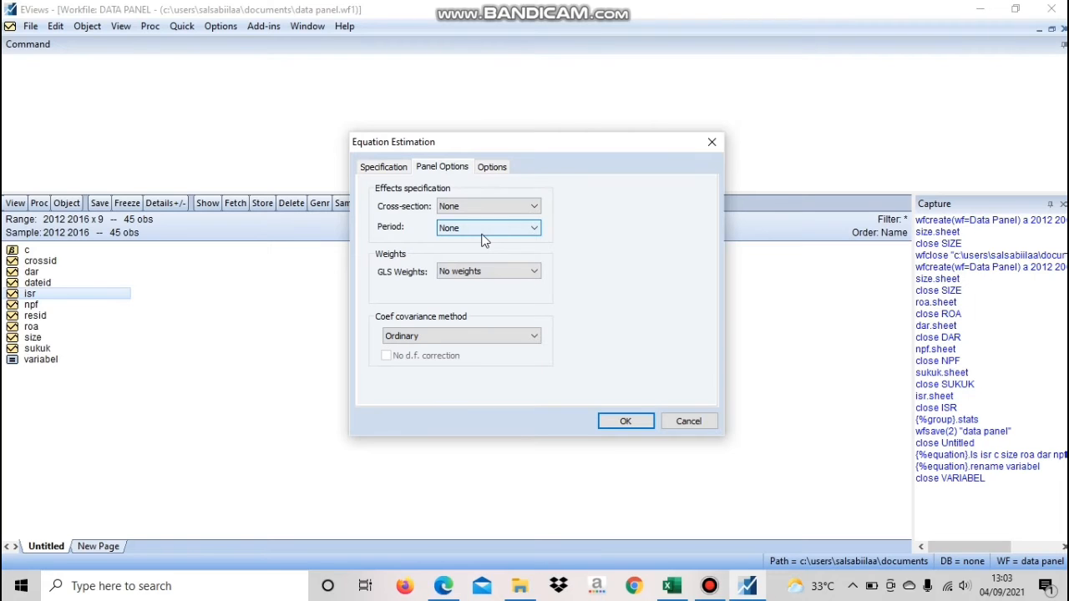
pyautogui.click(628, 423)
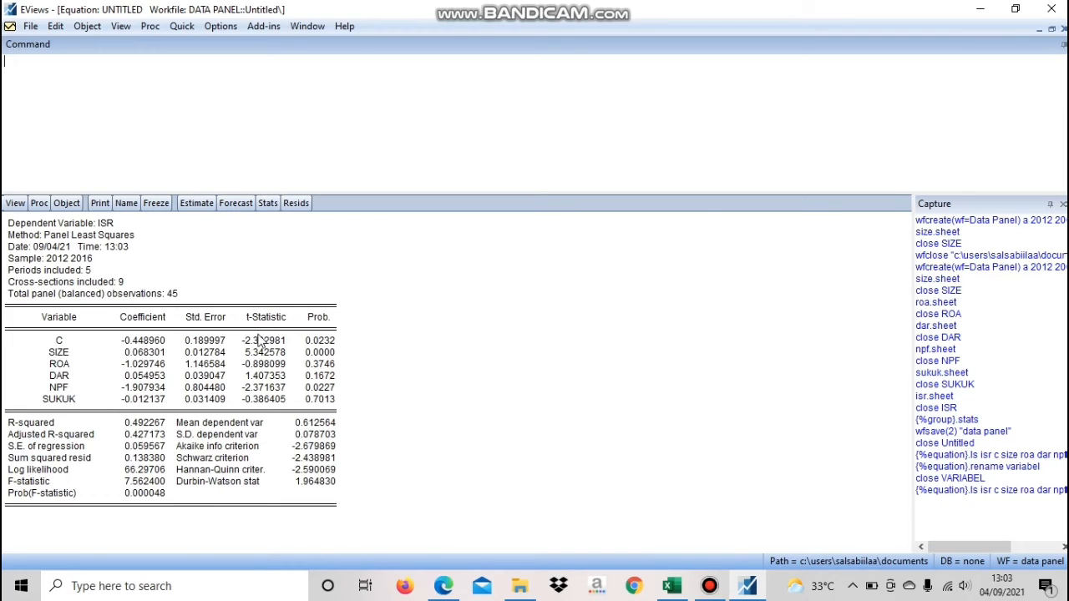
# Name the estimated panel least squares equation eq01 and close it
pyautogui.click(128, 204)
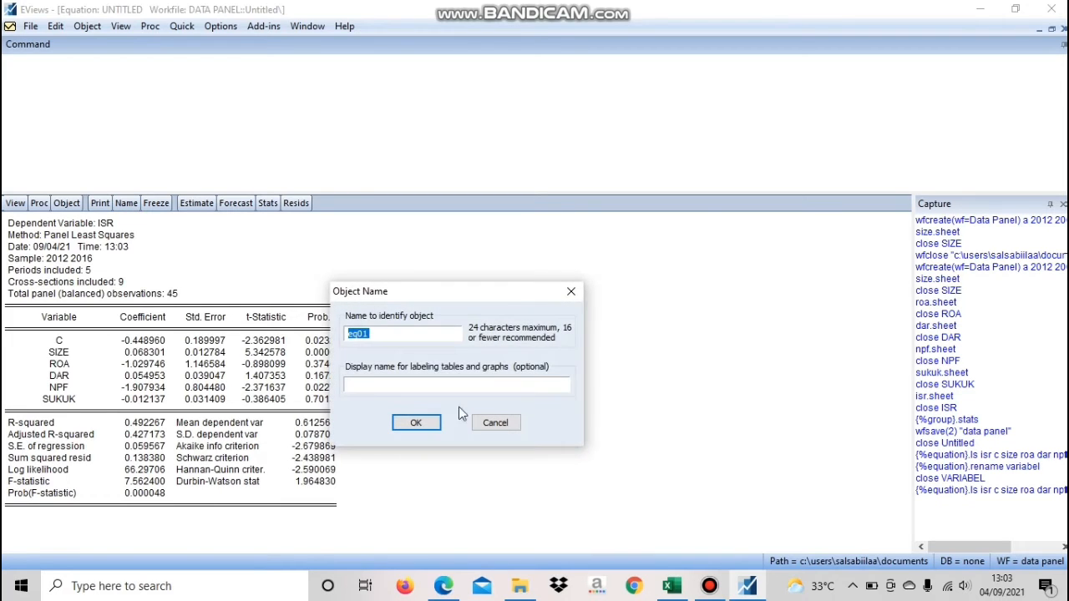
pyautogui.click(416, 423)
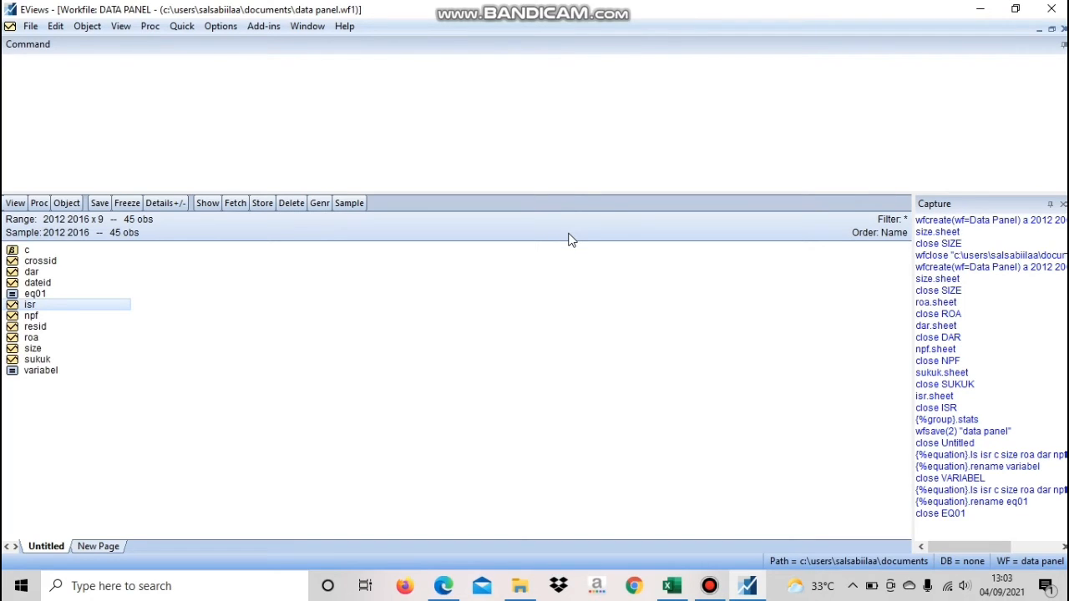
# Begin another least squares equation estimation with the specification isr c size roa dar npf sukuk
pyautogui.click(186, 29)
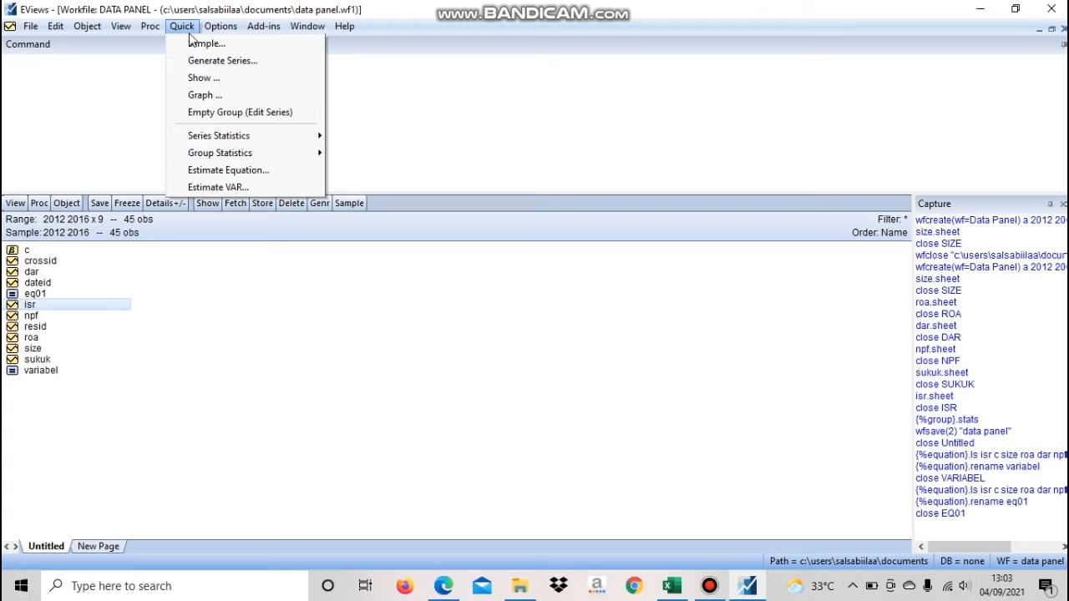
pyautogui.click(239, 170)
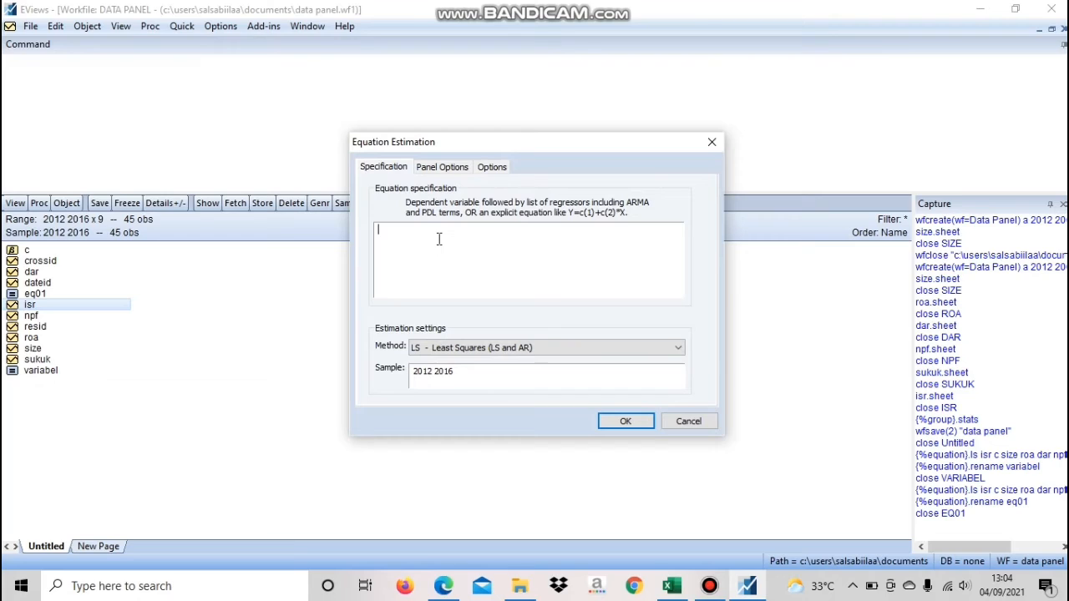
pyautogui.write('isr c size roa dar npf sukuk')
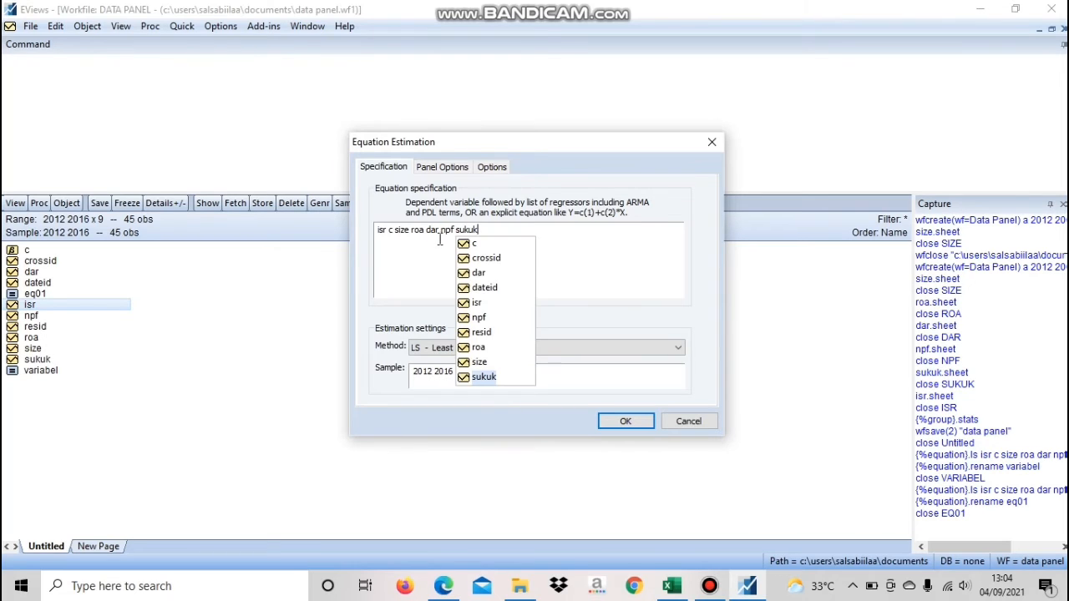
# Set the cross-section effects to Fixed, keeping the period effects at None, and estimate the equation
pyautogui.click(457, 170)
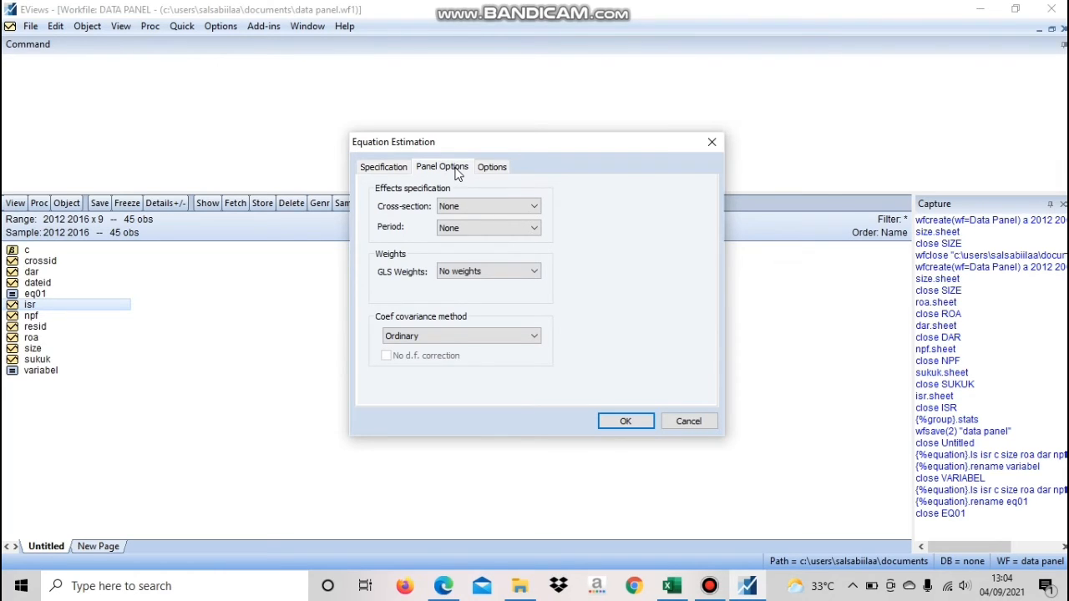
pyautogui.click(507, 205)
pyautogui.click(511, 238)
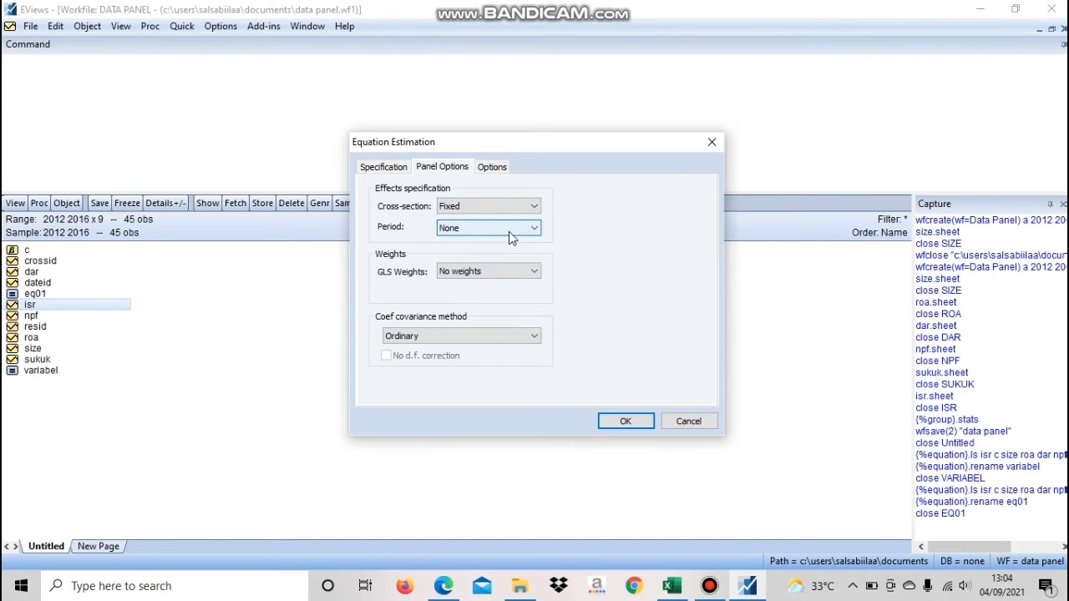
pyautogui.click(625, 422)
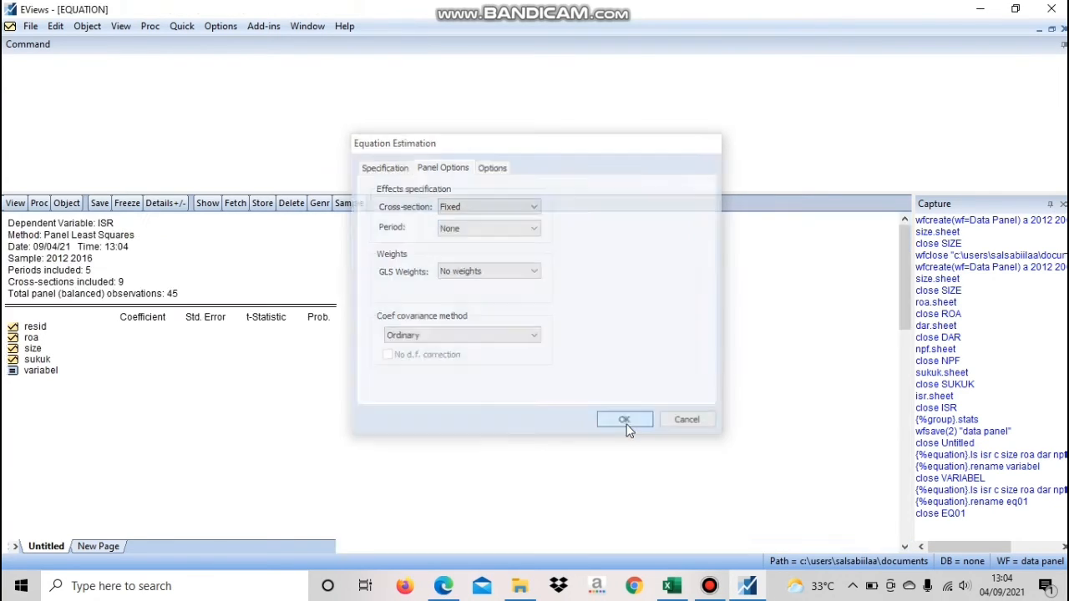
# Review the fixed effects output, name the equation FEM and close it
pyautogui.scroll(-1, 341, 405)
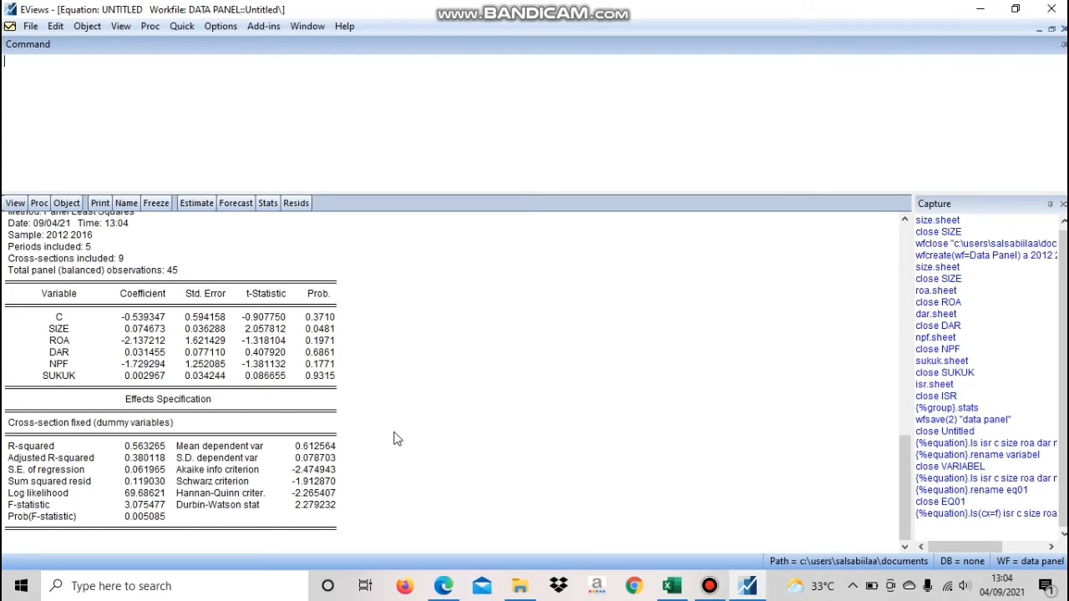
pyautogui.click(126, 203)
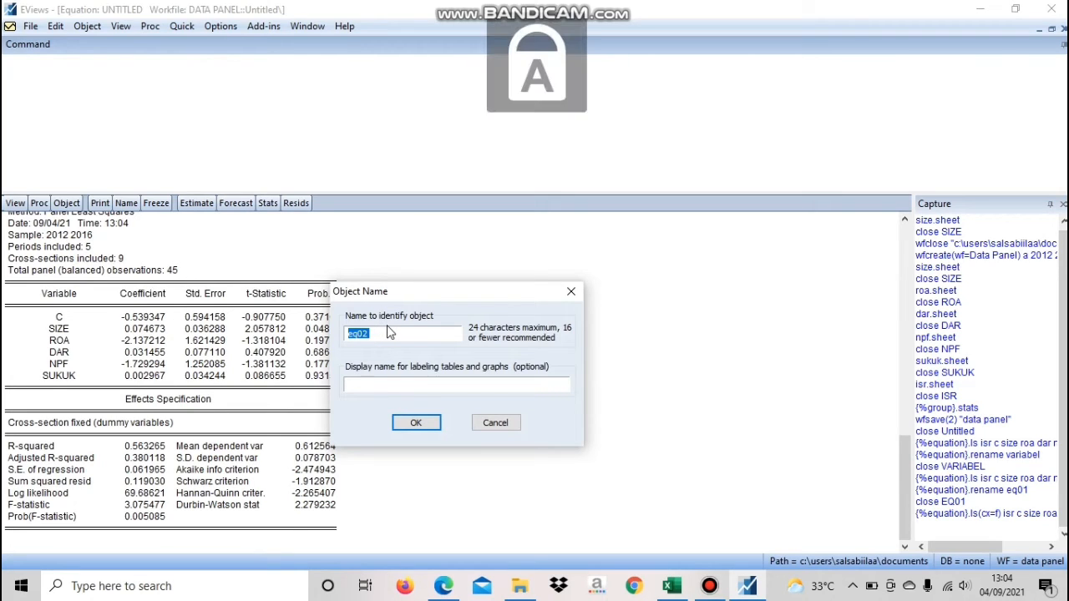
pyautogui.write('FEM')
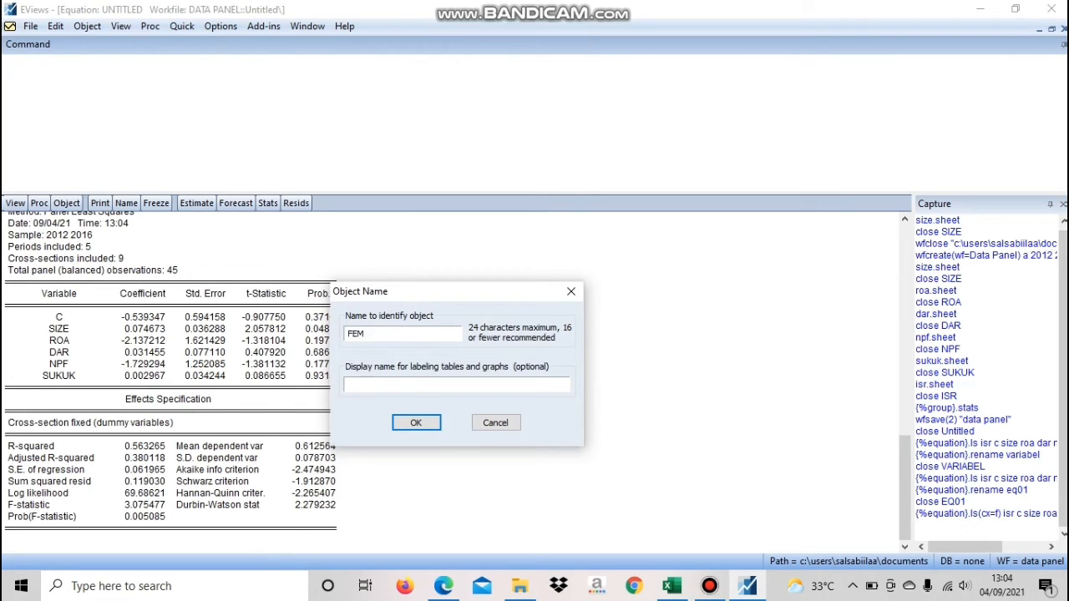
pyautogui.click(415, 424)
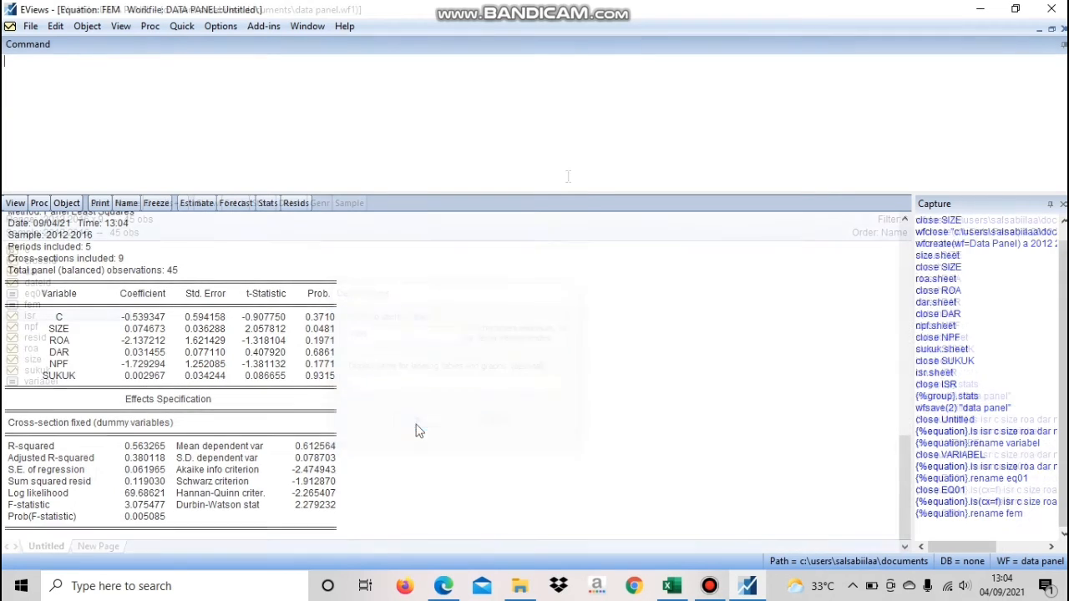
pyautogui.hotkey('ctrl', 'F4')
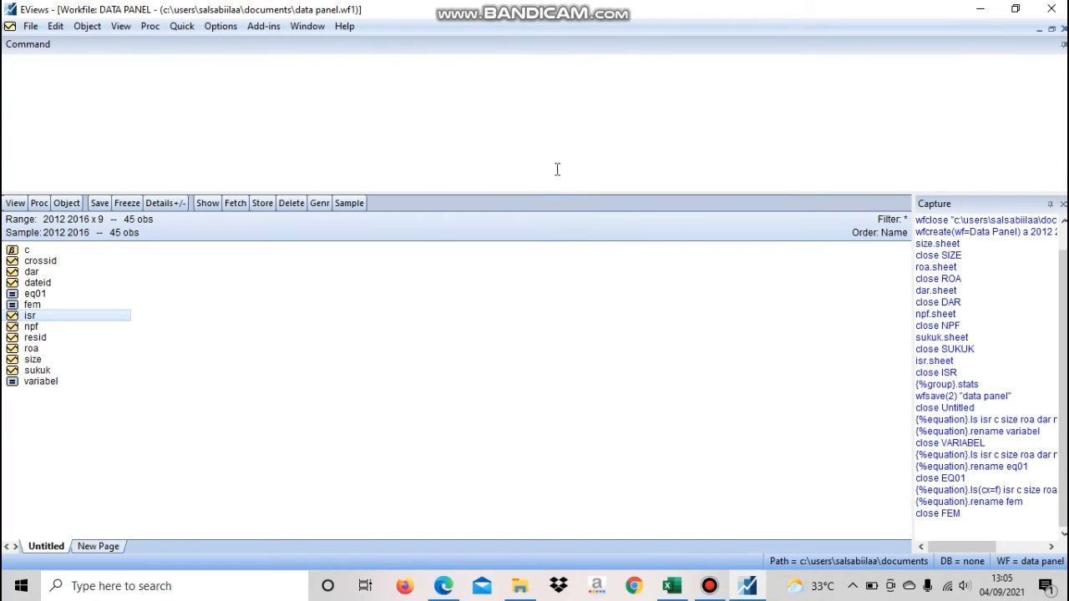
# Begin a new equation estimation and enter the specification ISR C SIZE ROA DAR SUKUK
pyautogui.click(180, 26)
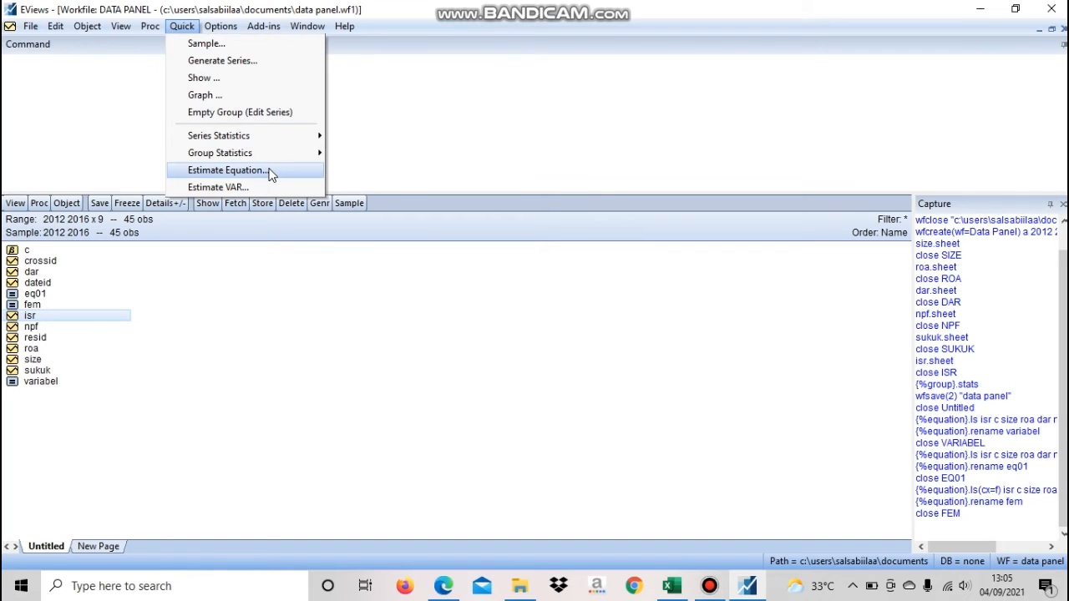
pyautogui.click(271, 173)
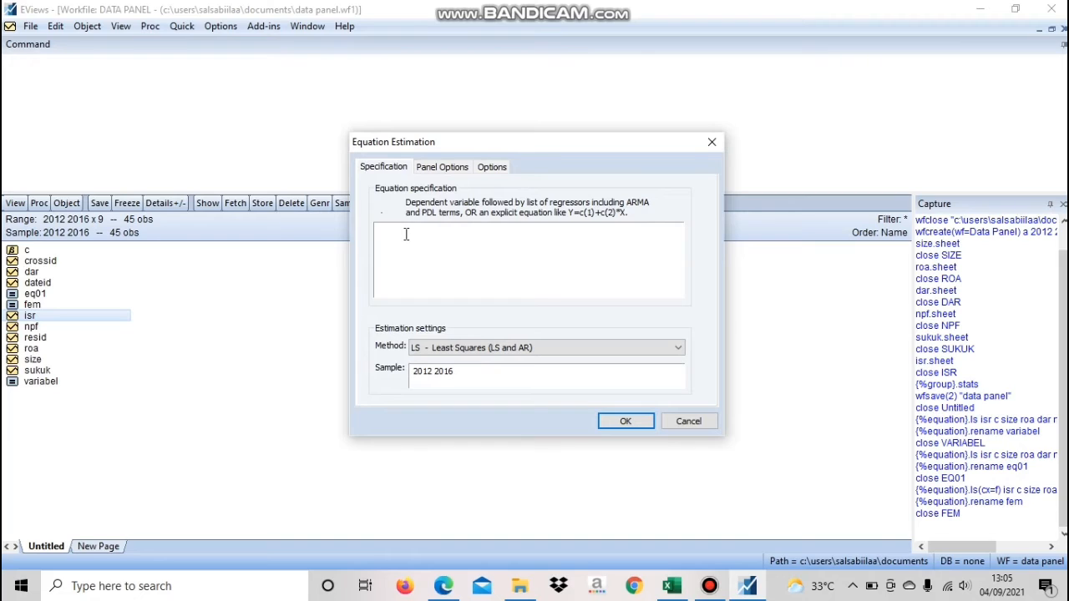
pyautogui.write('ISR C SIZE RO')
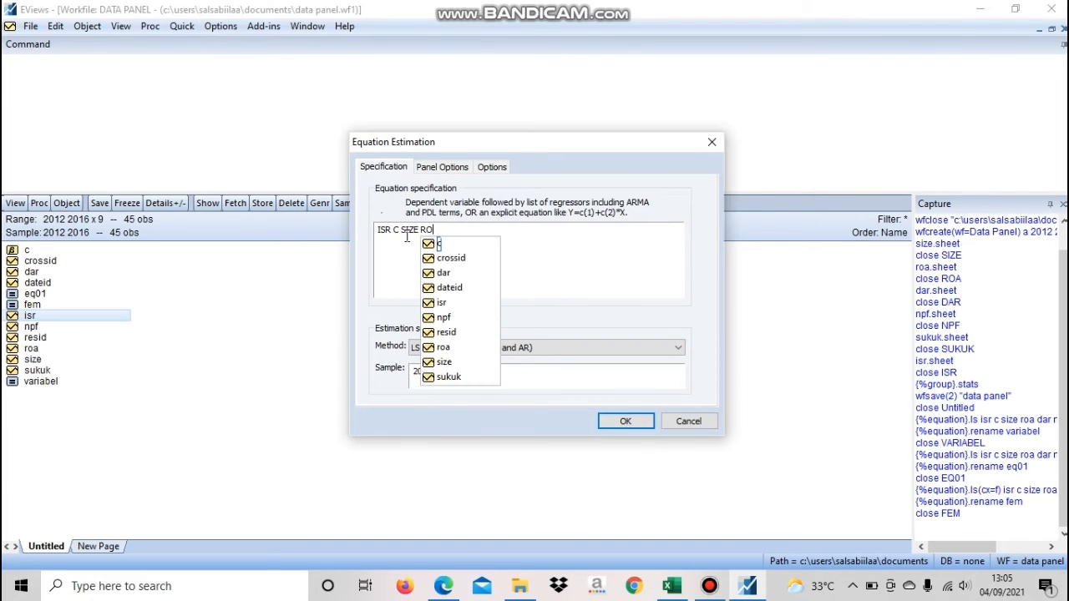
pyautogui.write('A DAR')
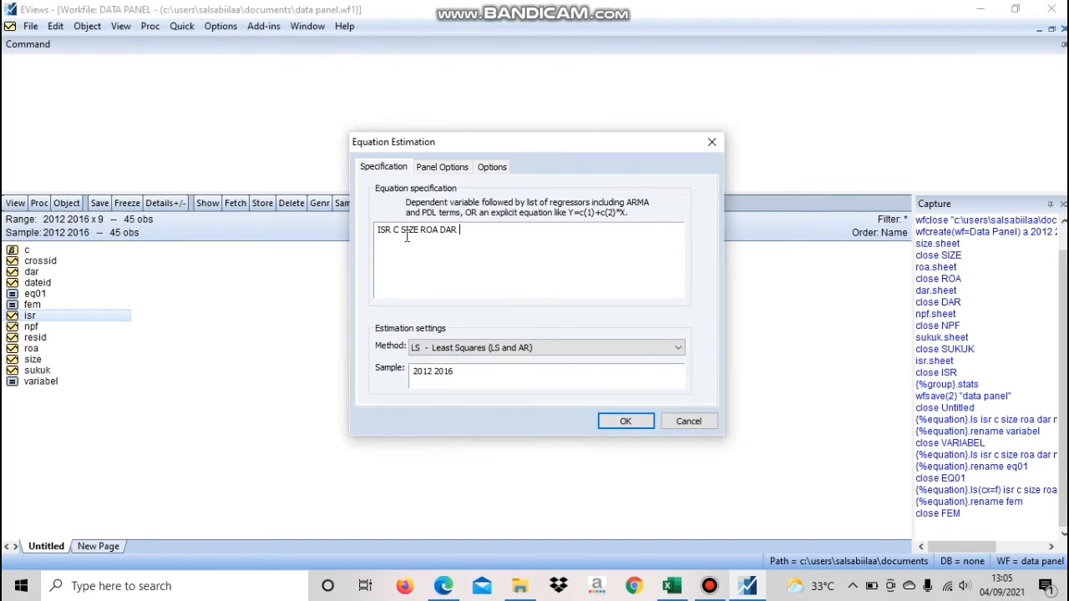
pyautogui.write(' SUKUK')
# Set the cross-section effects to Random and estimate the equation
pyautogui.click(442, 167)
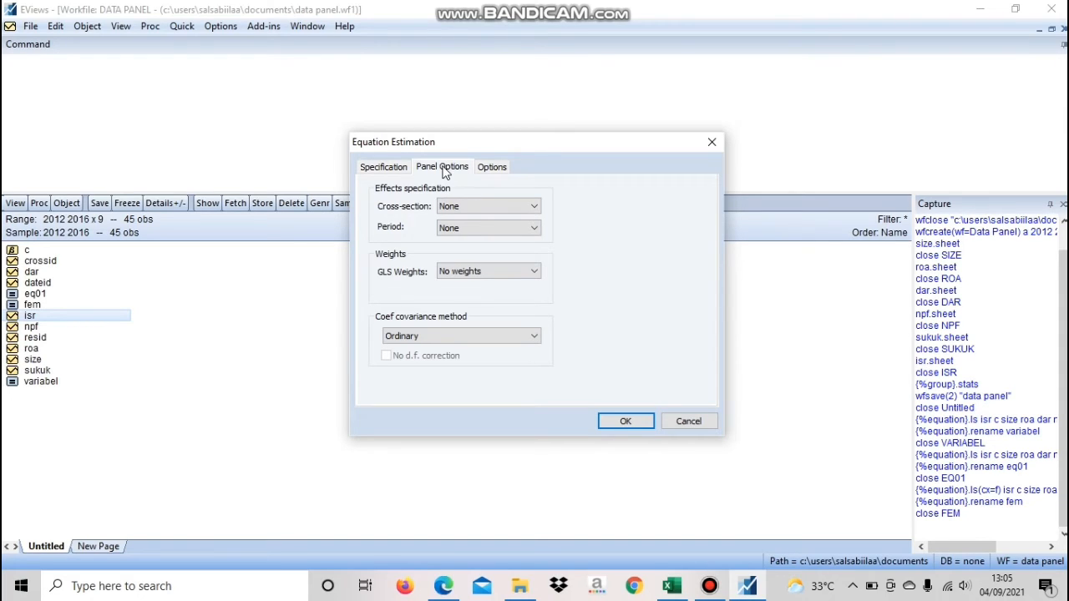
pyautogui.click(468, 207)
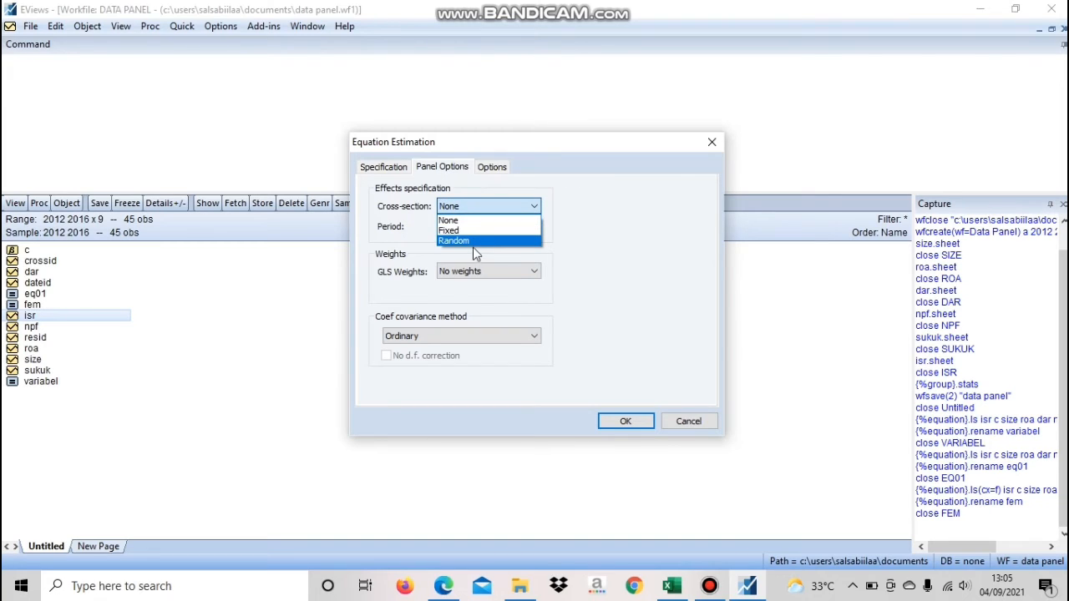
pyautogui.click(472, 242)
pyautogui.click(611, 418)
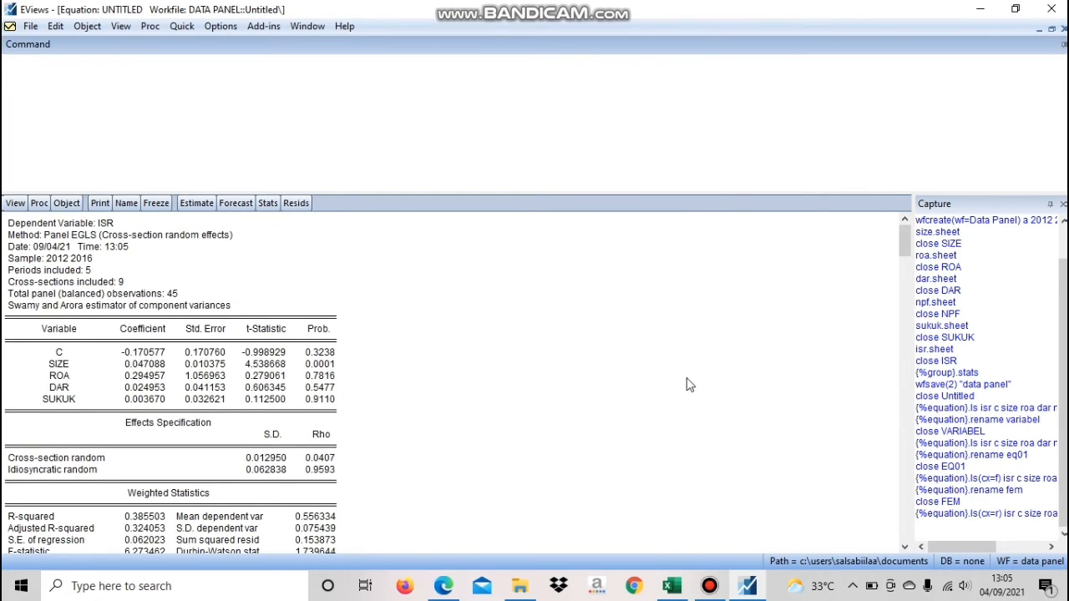
# Review the random effects output and name the equation REM
pyautogui.scroll(-3, 263, 476)
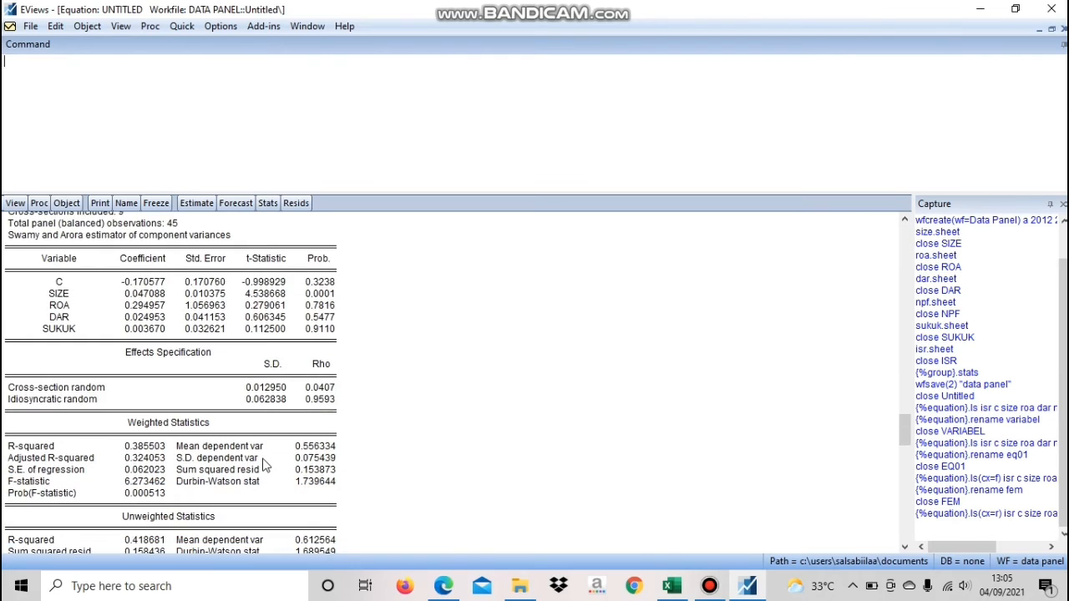
pyautogui.scroll(3, 263, 467)
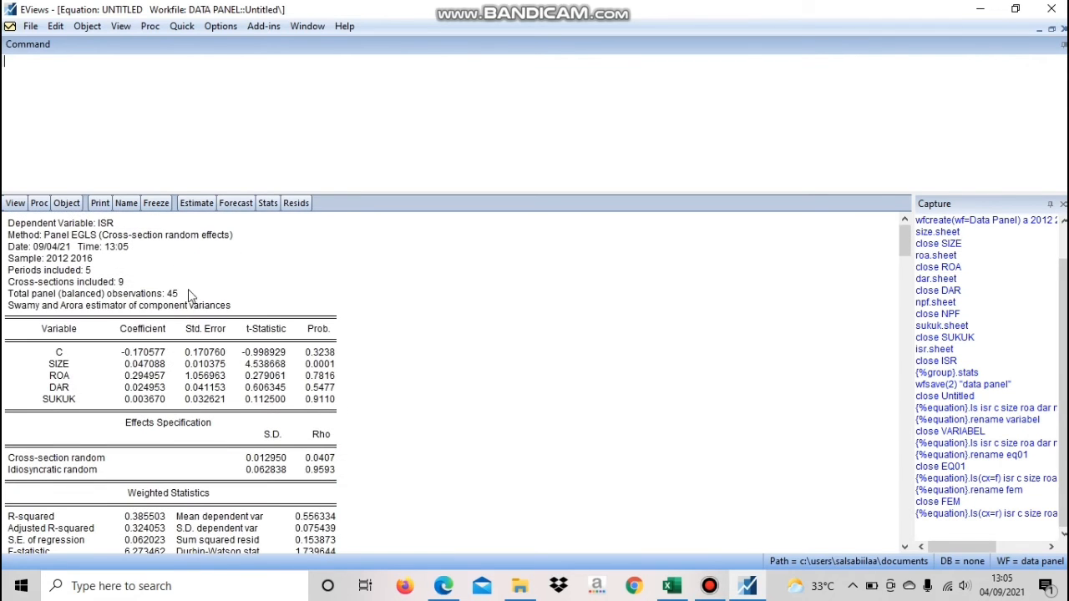
pyautogui.click(126, 202)
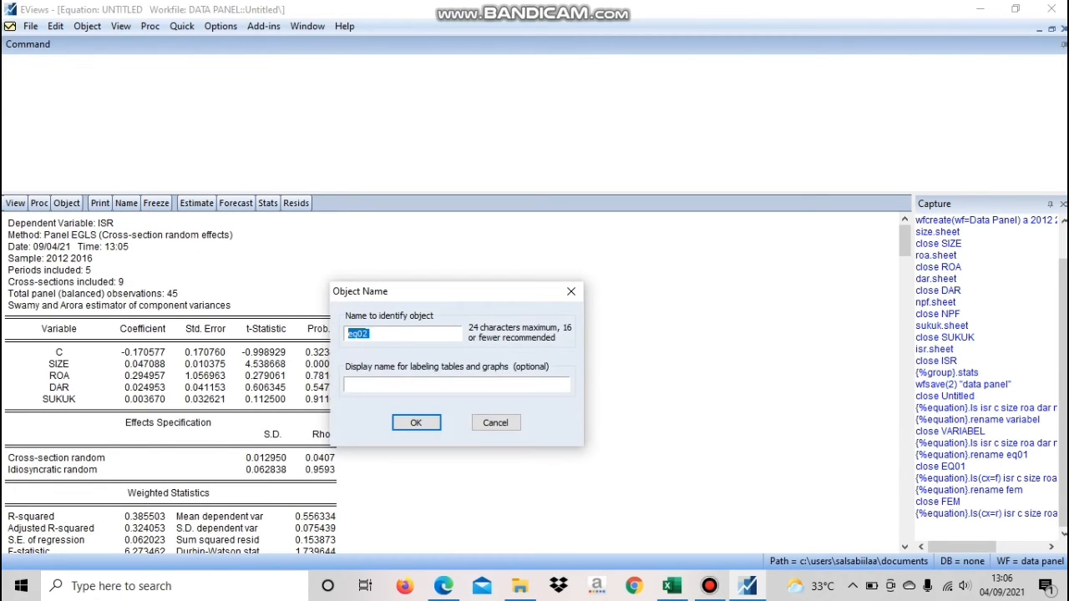
pyautogui.write('REM')
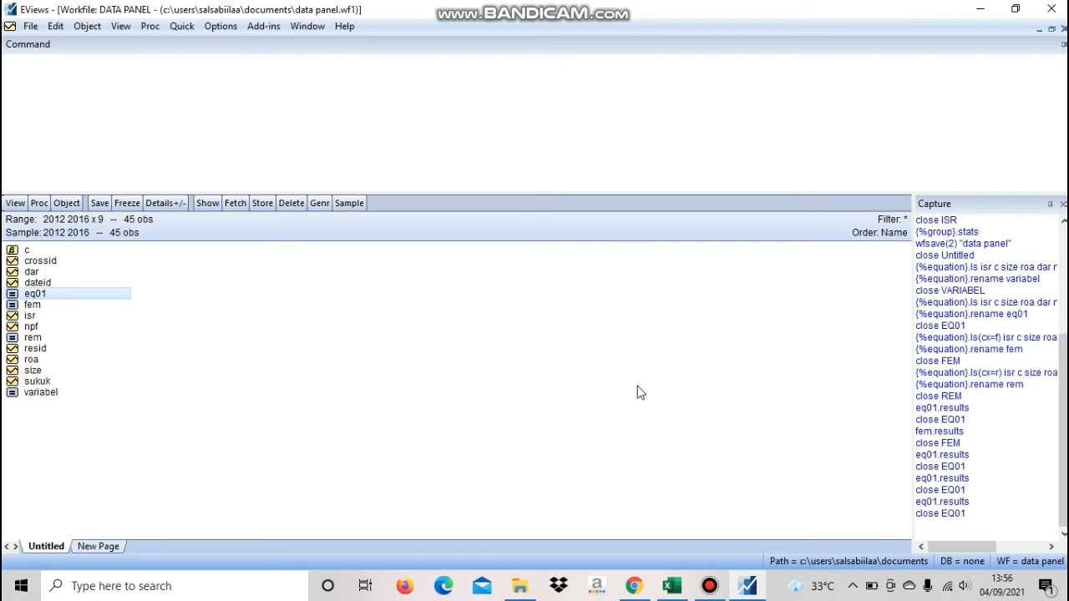
# Open equation eq01, highlight its F-statistic, and consult the 0.05 F distribution table in Chrome before returning to EViews
pyautogui.doubleClick(100, 296)
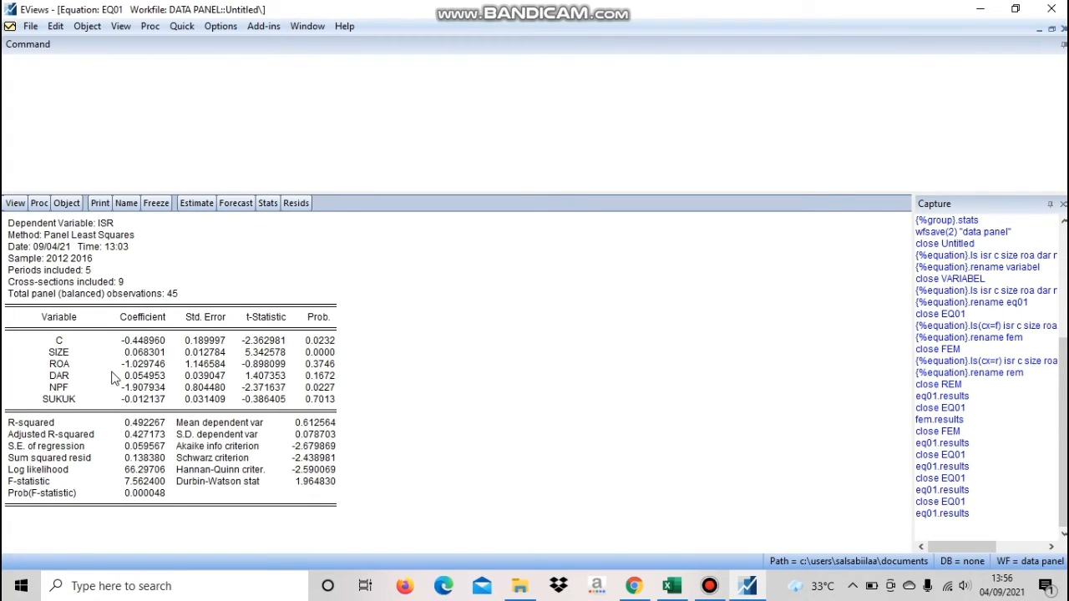
pyautogui.click(154, 483)
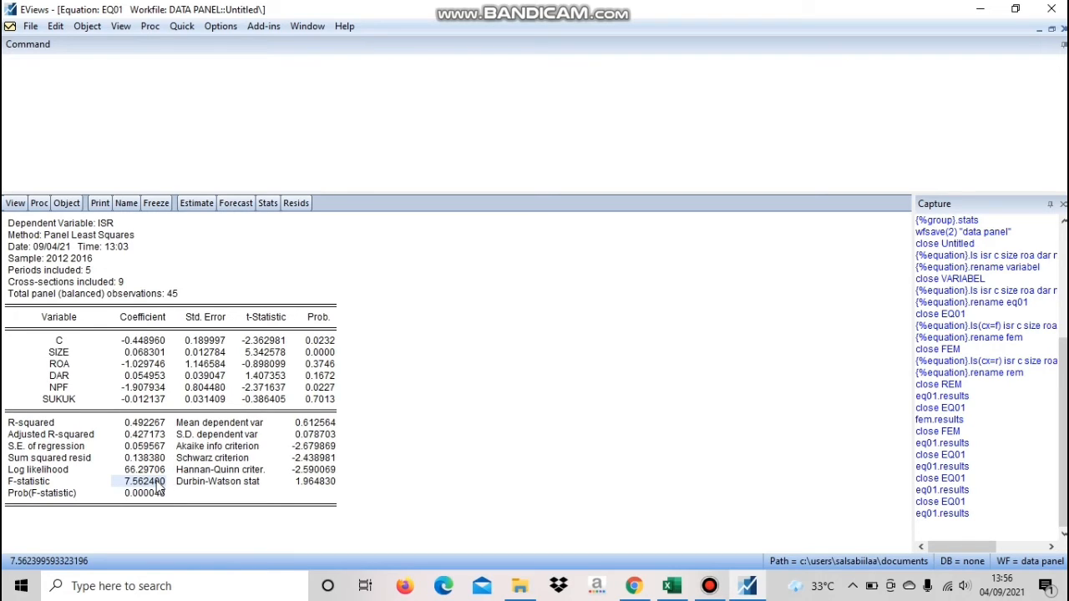
pyautogui.moveTo(635, 586)
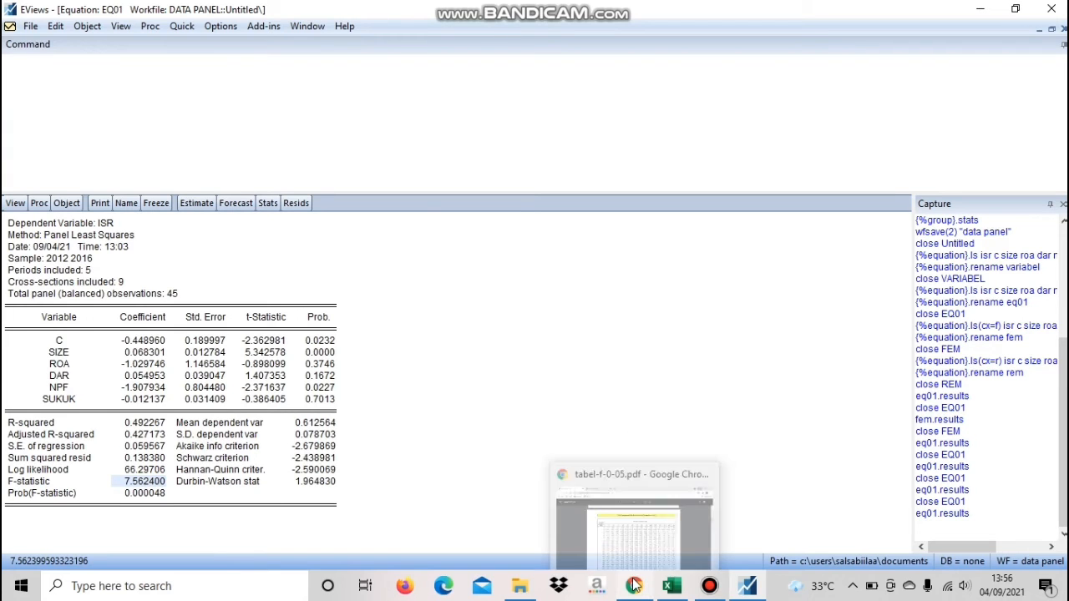
pyautogui.moveTo(618, 531)
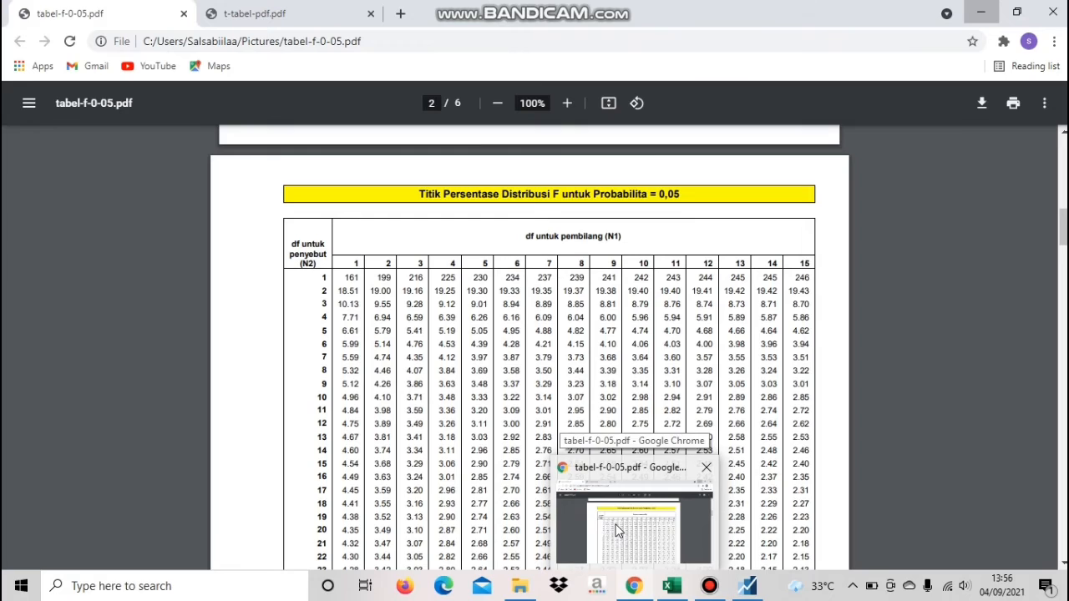
pyautogui.click(618, 530)
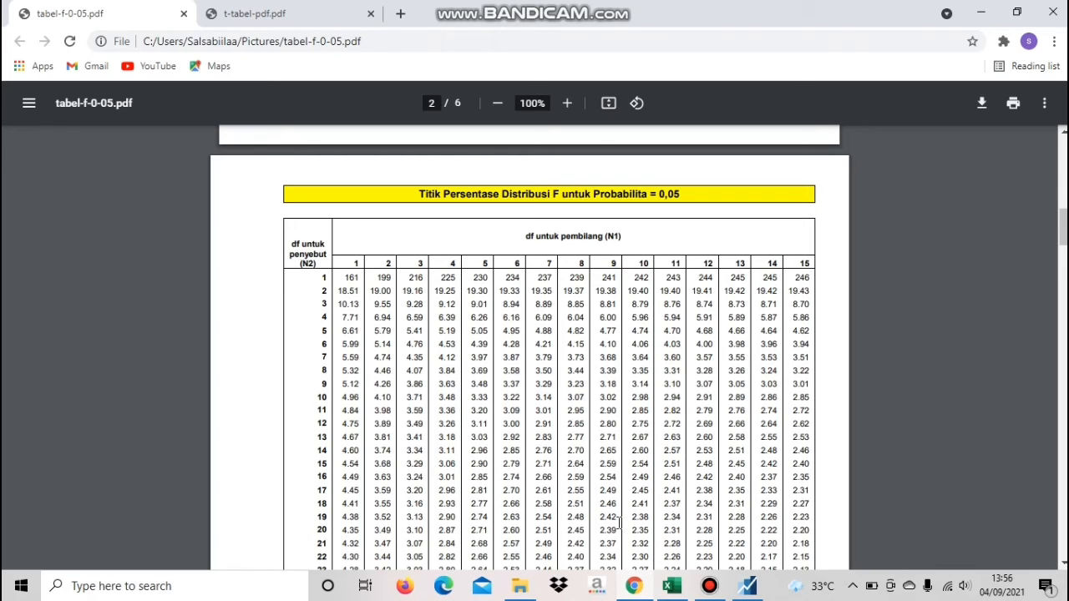
pyautogui.click(747, 586)
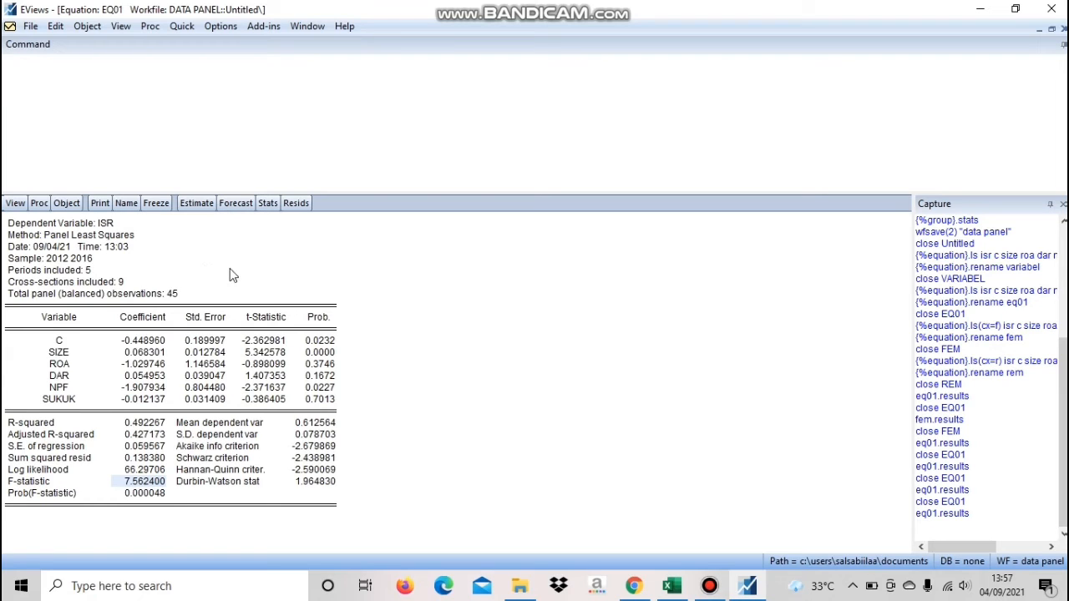
# Switch to the F table in Chrome and highlight the row for denominator df 39 up to the column for numerator df 5
pyautogui.moveTo(650, 586)
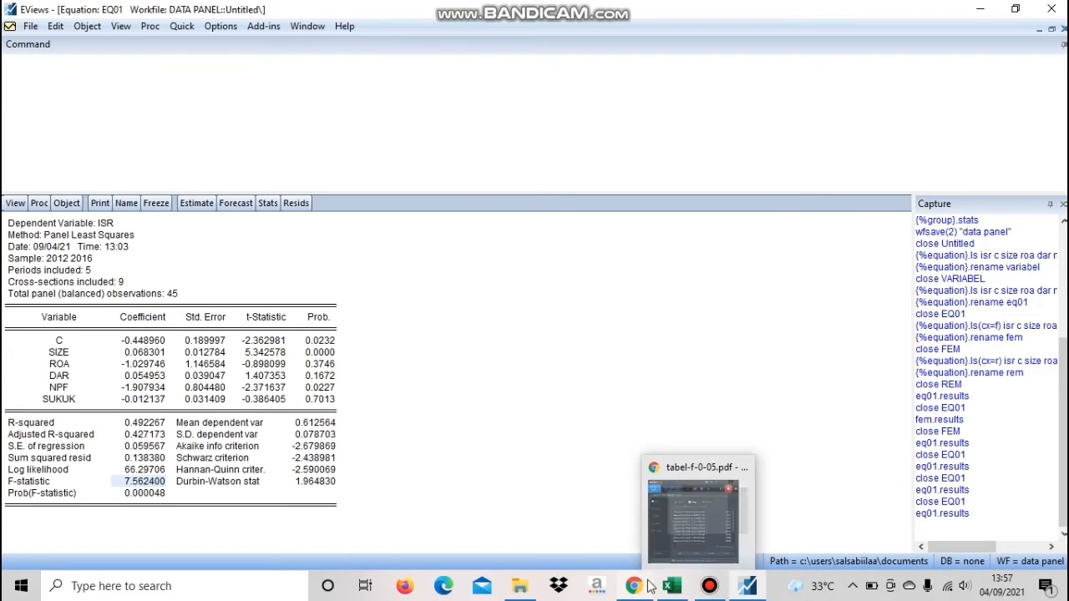
pyautogui.click(649, 586)
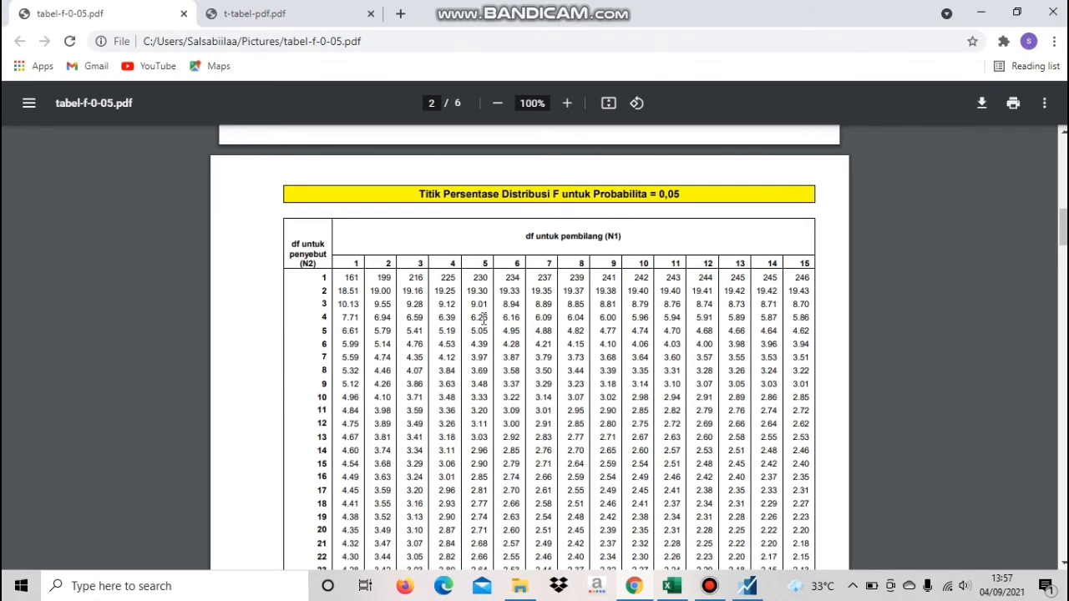
pyautogui.scroll(-3, 482, 320)
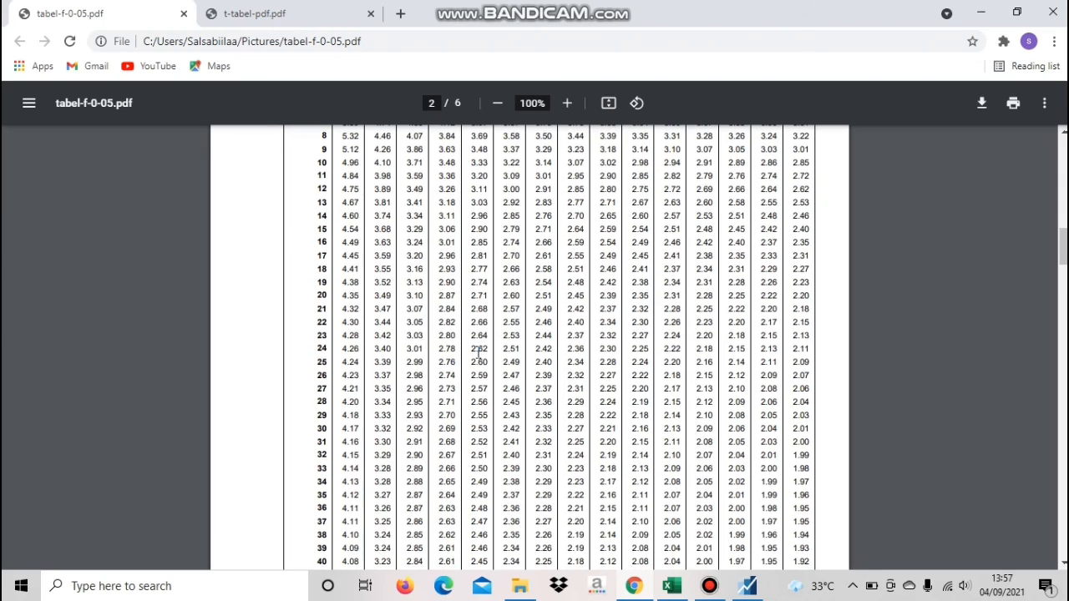
pyautogui.scroll(-1, 478, 355)
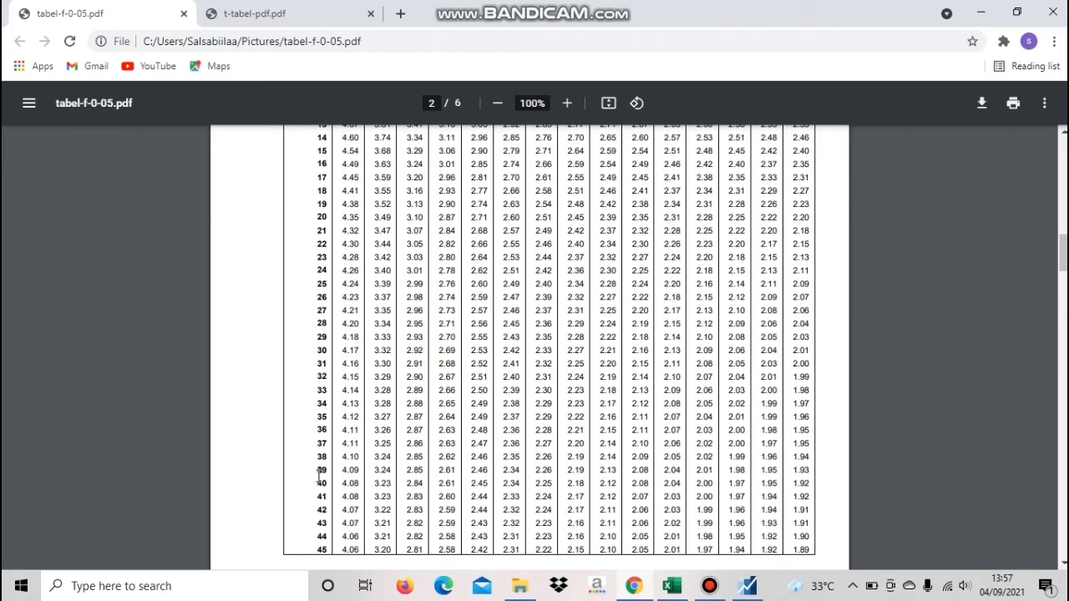
pyautogui.moveTo(332, 471); pyautogui.dragTo(491, 470)
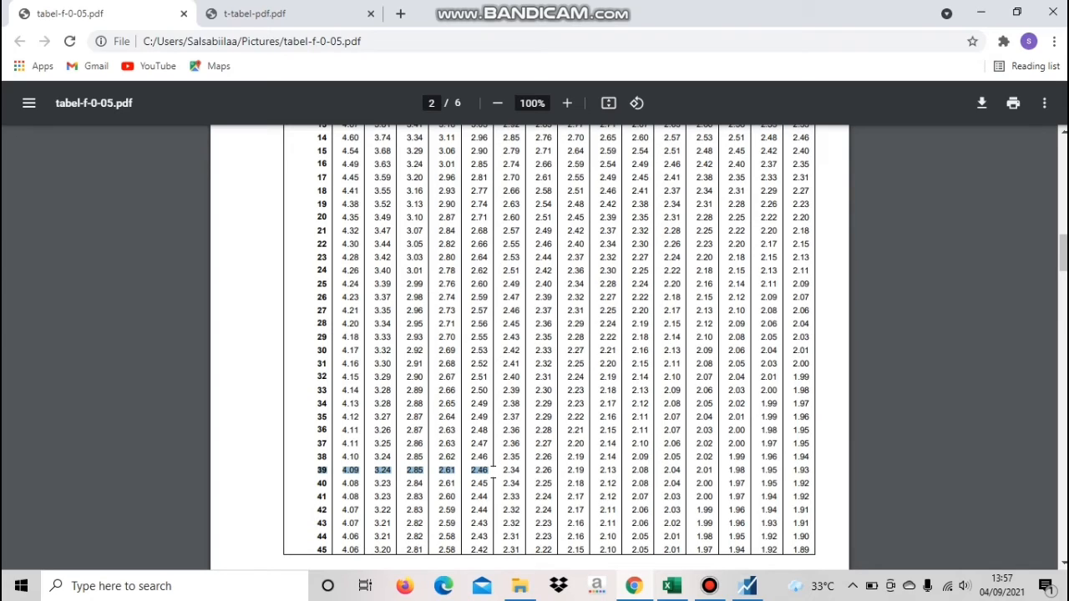
# Return to EViews and highlight the equation's Prob(F-statistic) value and the regressor names SIZE, ROA, DAR, NPF and SUKUK
pyautogui.click(636, 590)
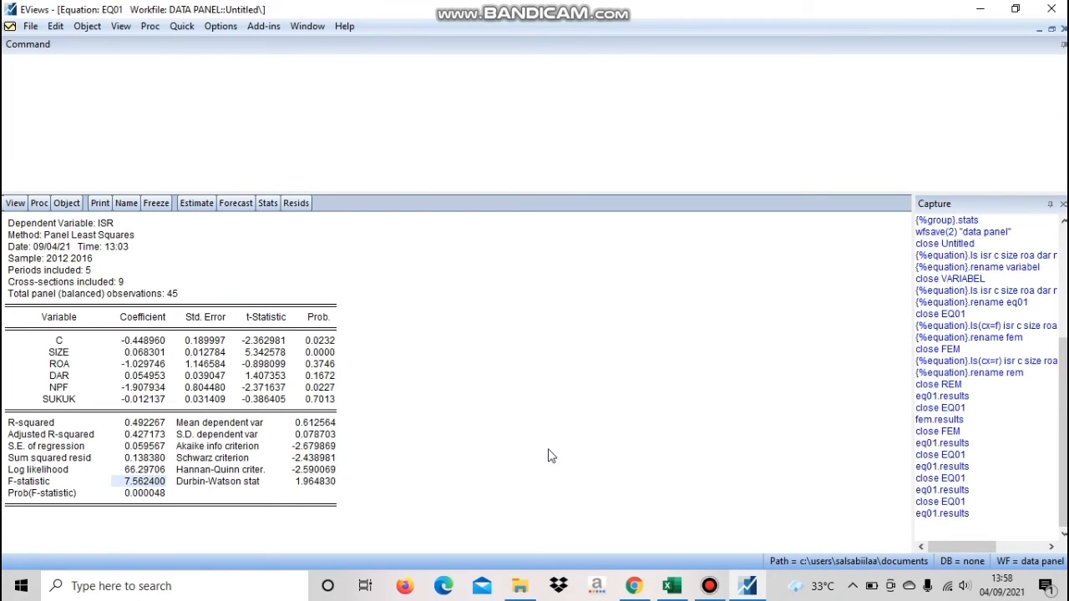
pyautogui.click(143, 494)
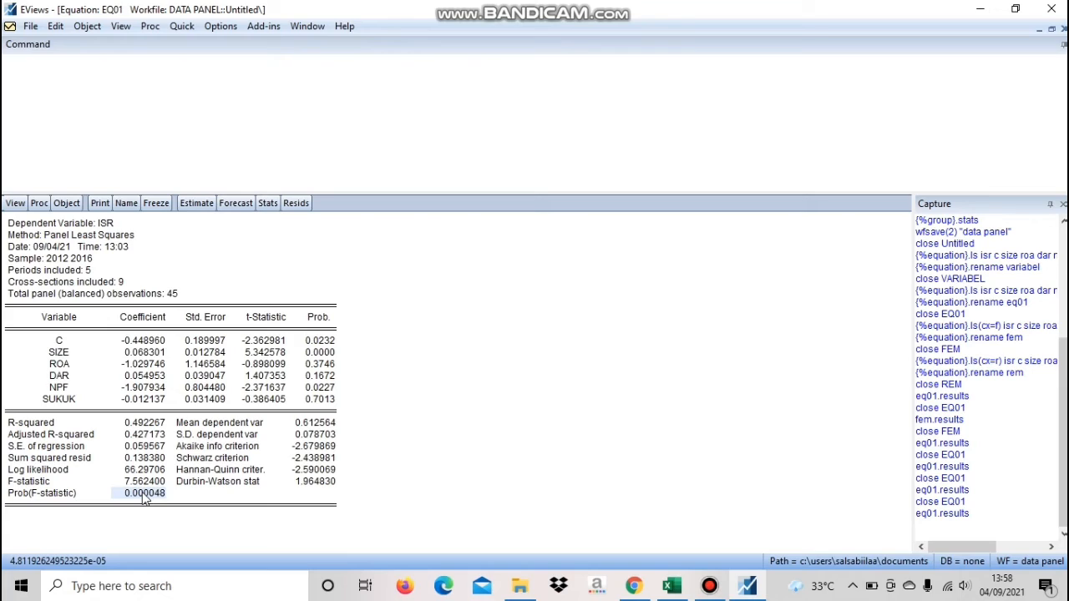
pyautogui.click(63, 354)
pyautogui.click(69, 365)
pyautogui.click(72, 387)
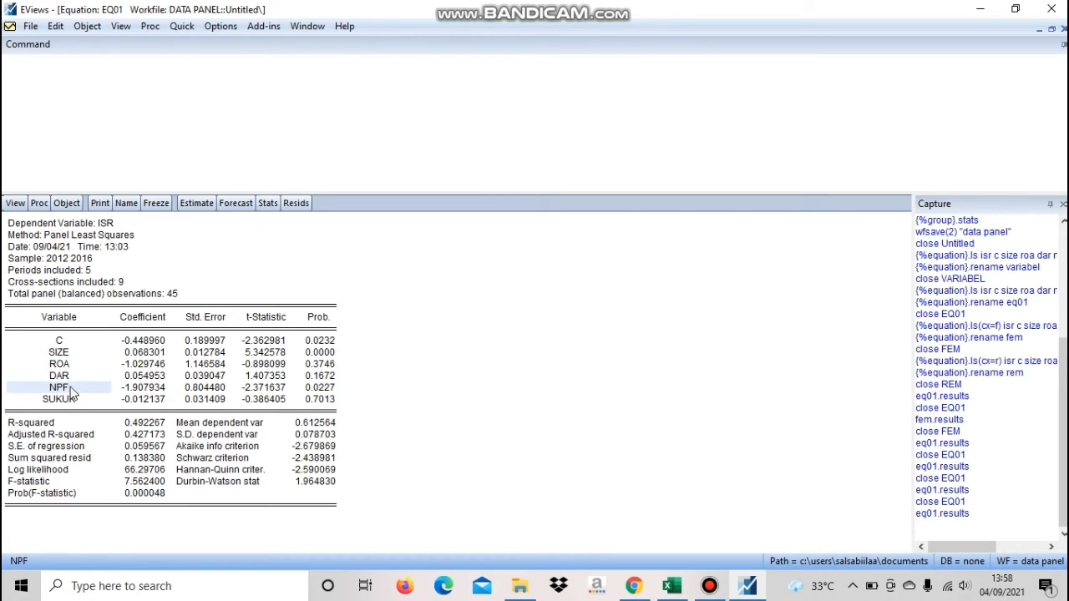
pyautogui.click(70, 377)
pyautogui.click(71, 388)
pyautogui.click(71, 400)
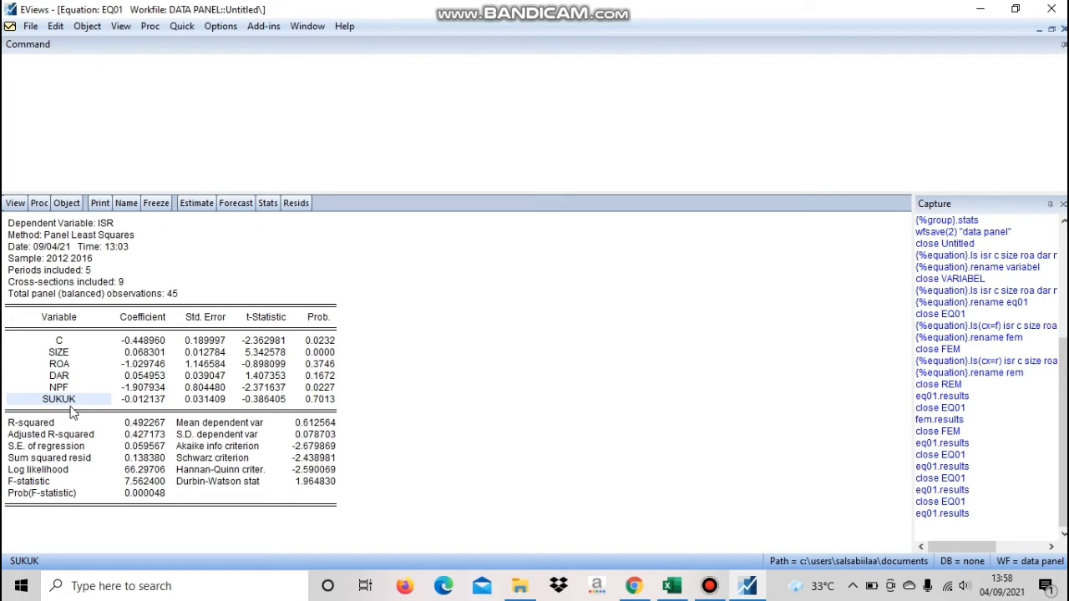
# Examine the R-squared statistics and highlight the SIZE row and its t-statistic
pyautogui.click(315, 435)
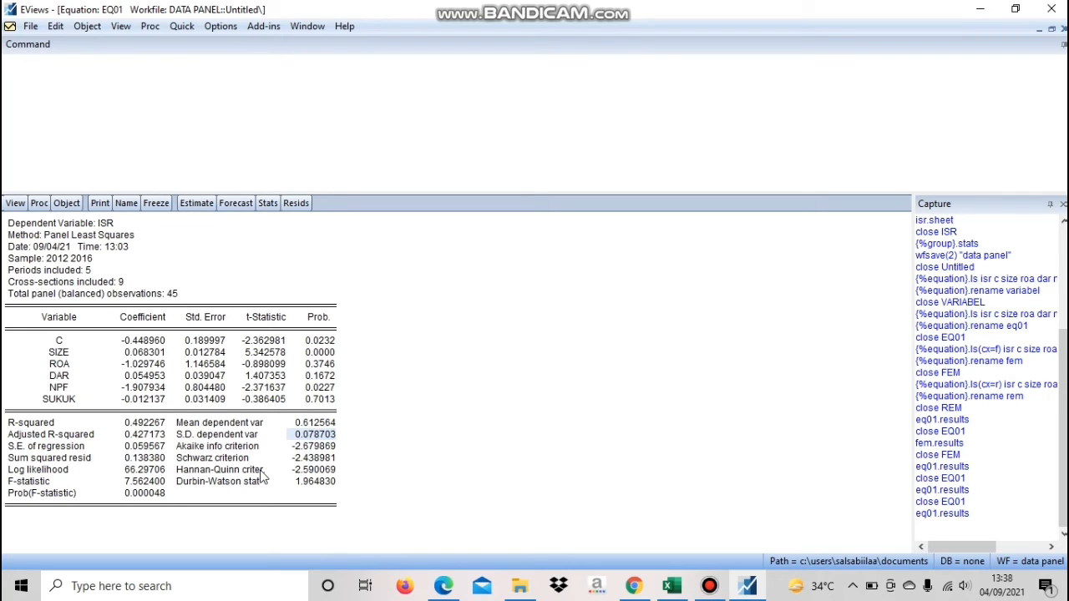
pyautogui.click(150, 428)
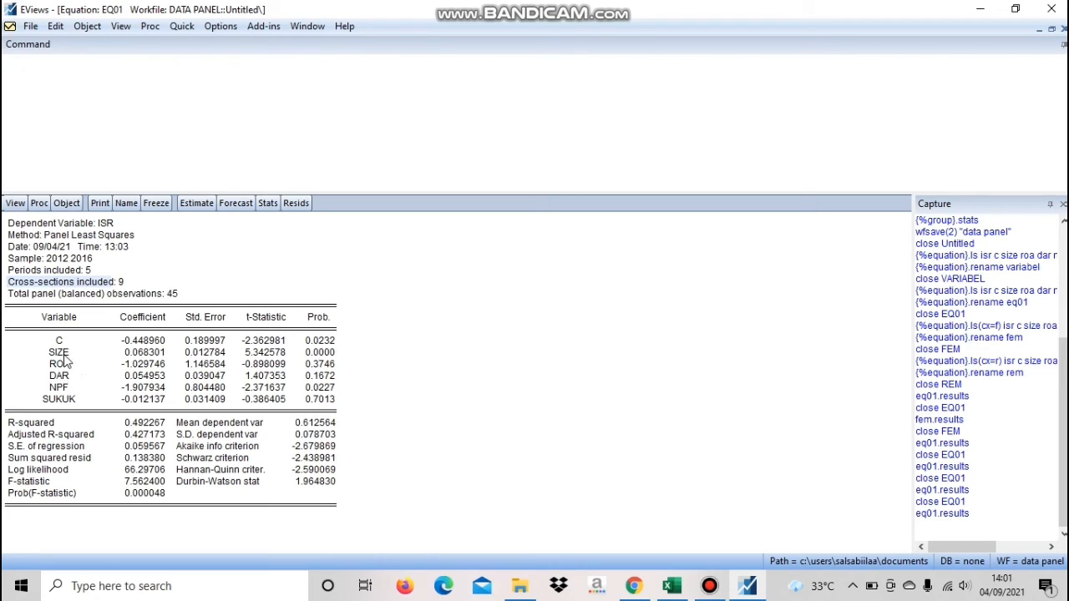
pyautogui.moveTo(64, 355); pyautogui.dragTo(268, 355)
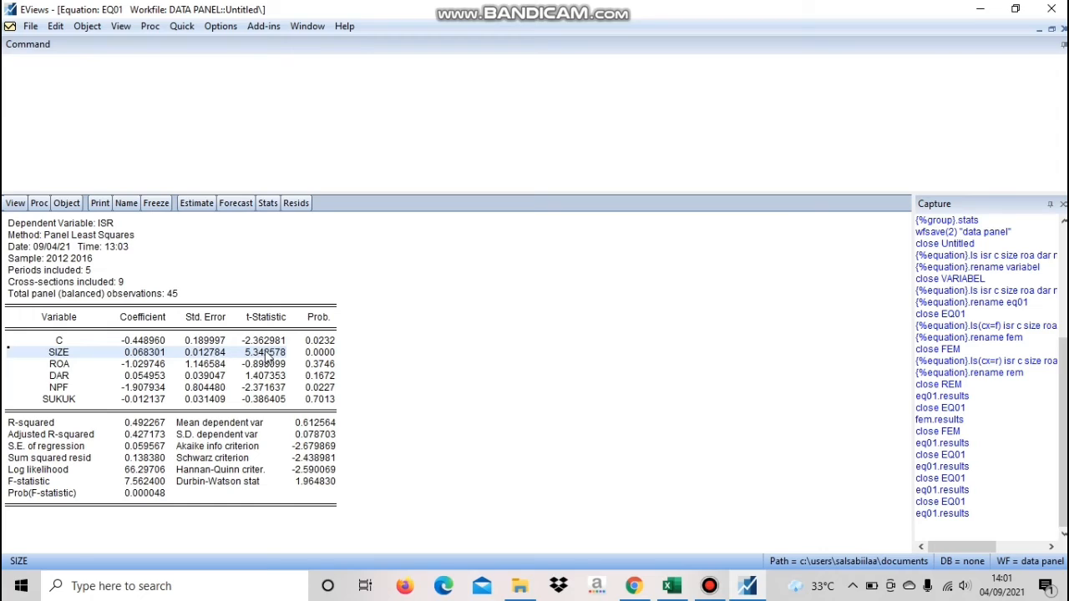
pyautogui.click(267, 354)
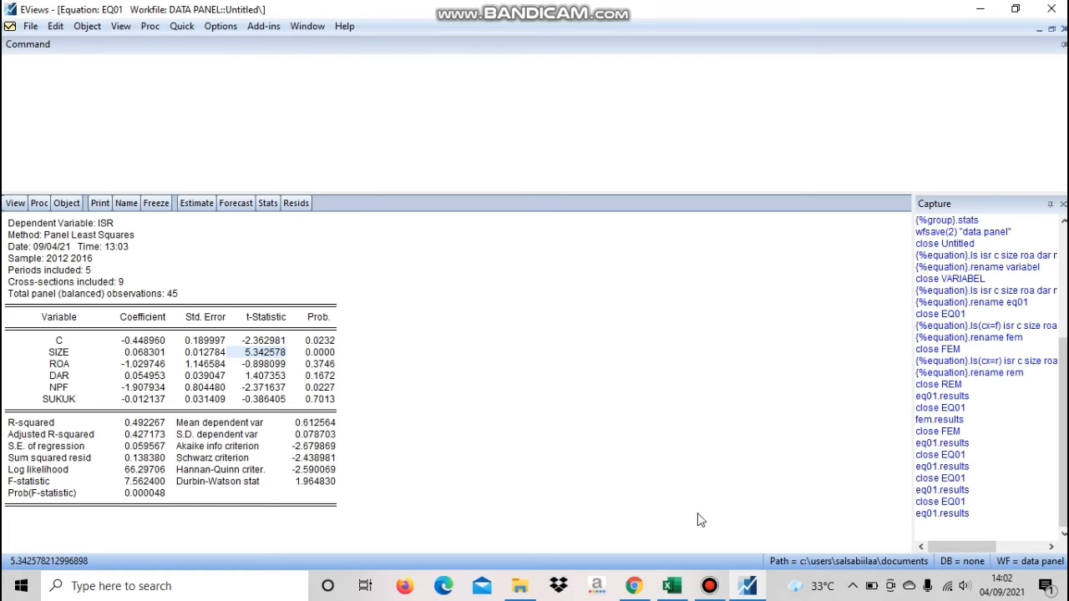
# Switch to the t table in Chrome, highlight the df 39 value in the 0.025/0.050 column, and return to EViews
pyautogui.click(641, 587)
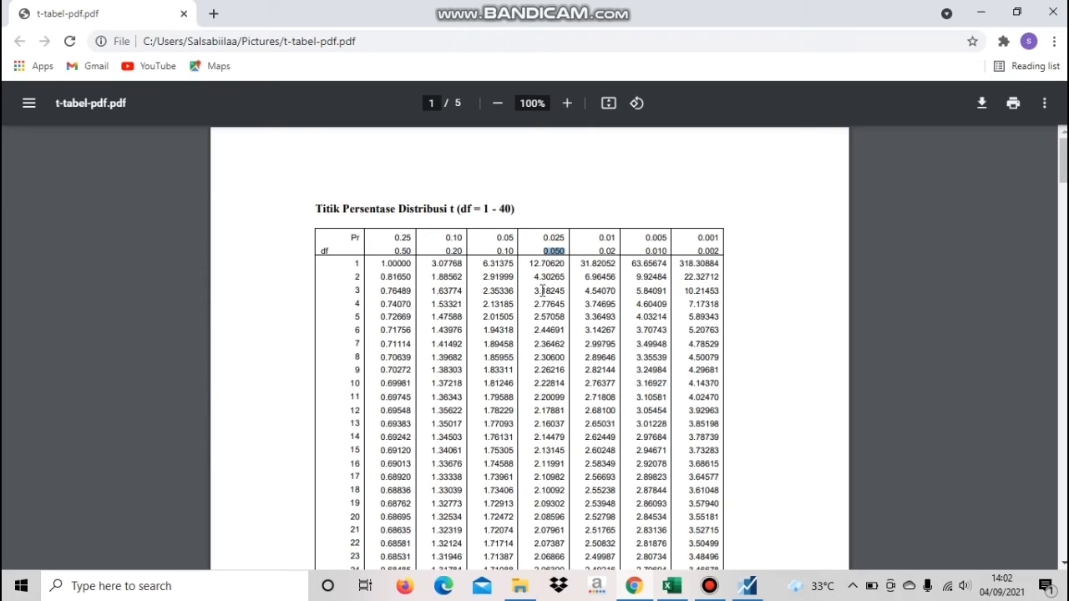
pyautogui.scroll(-3, 543, 290)
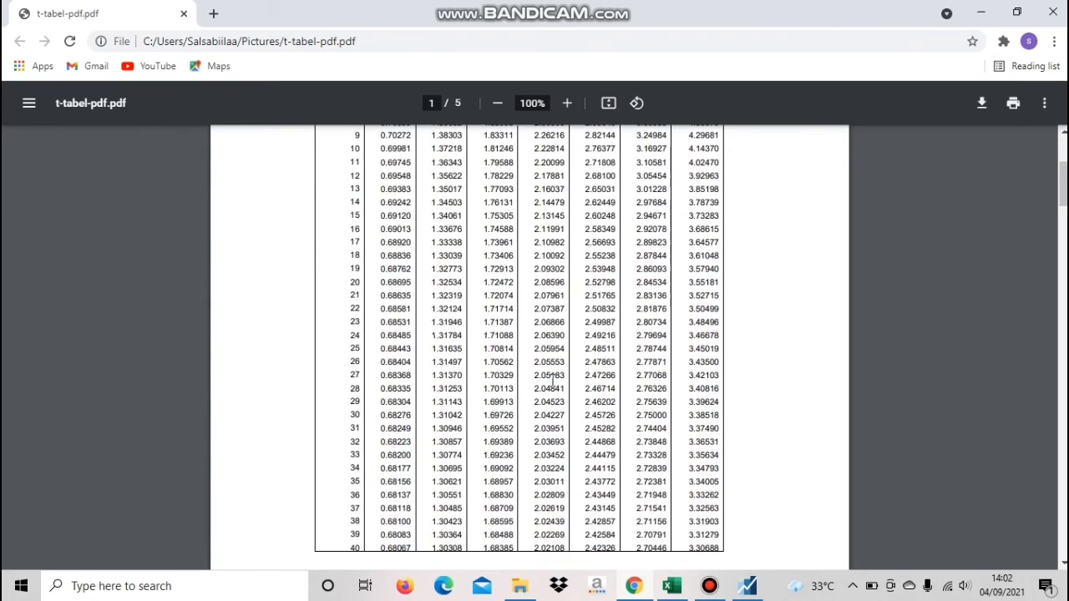
pyautogui.scroll(-1, 551, 380)
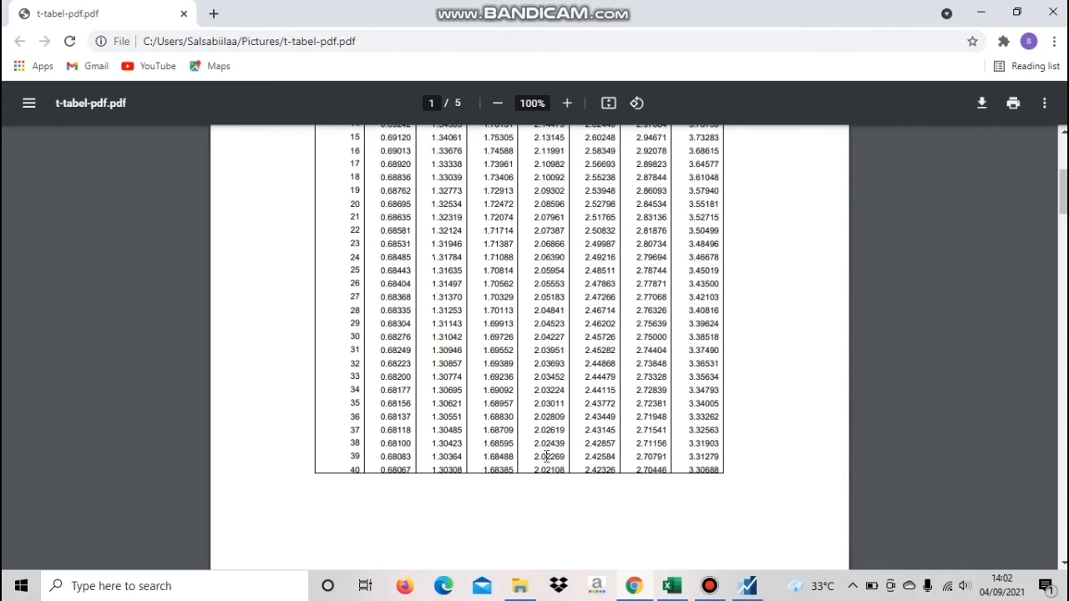
pyautogui.moveTo(536, 458); pyautogui.dragTo(564, 458)
pyautogui.click(747, 586)
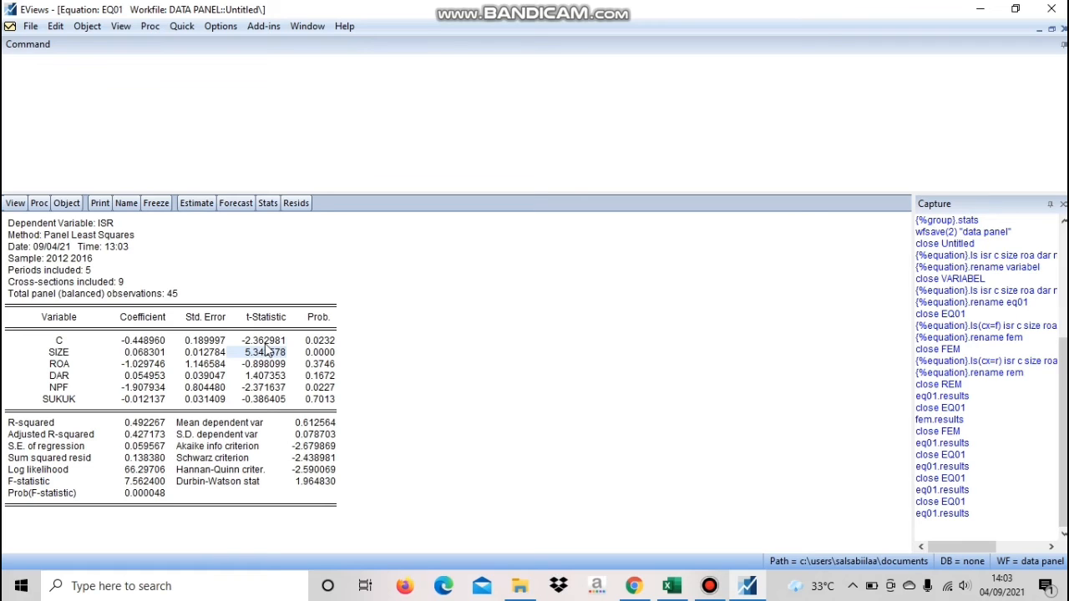
# Compare SIZE's t-statistic with the t table in Chrome and highlight SIZE's probability in the EViews output
pyautogui.click(633, 586)
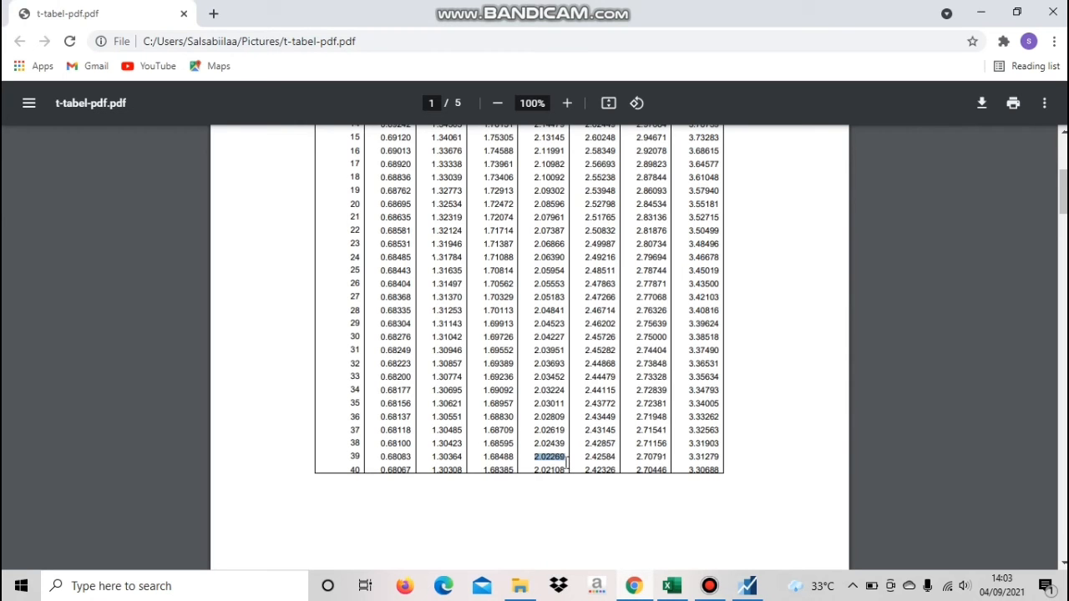
pyautogui.click(634, 588)
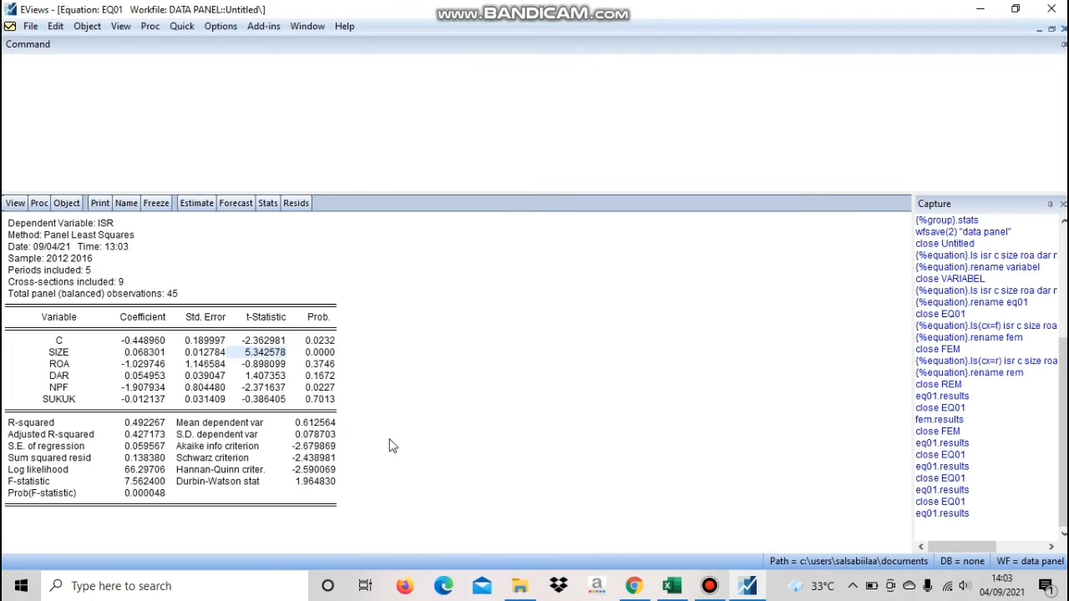
pyautogui.click(305, 353)
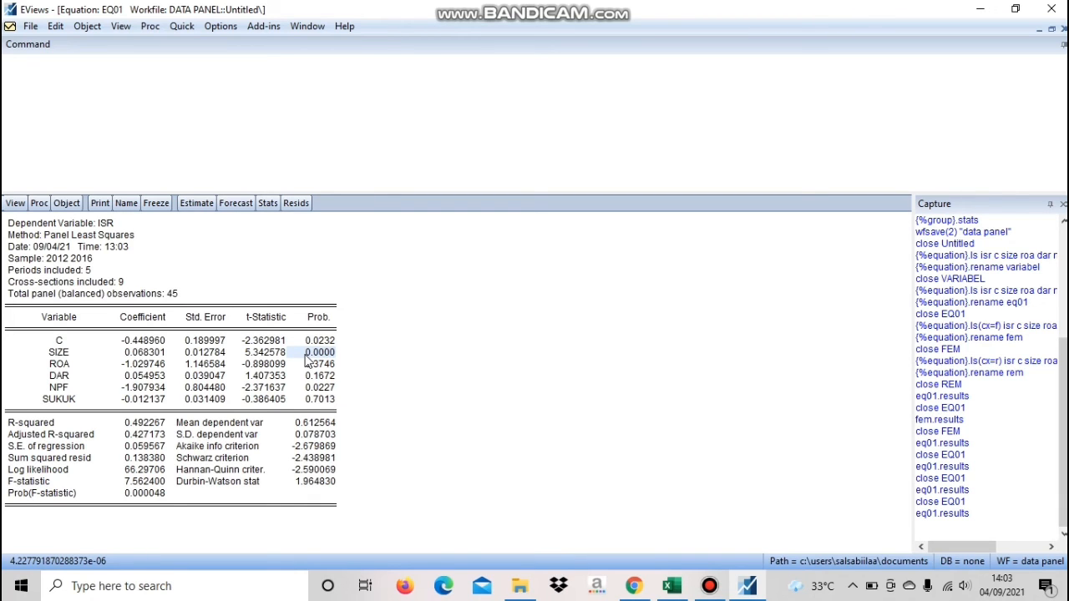
pyautogui.click(634, 587)
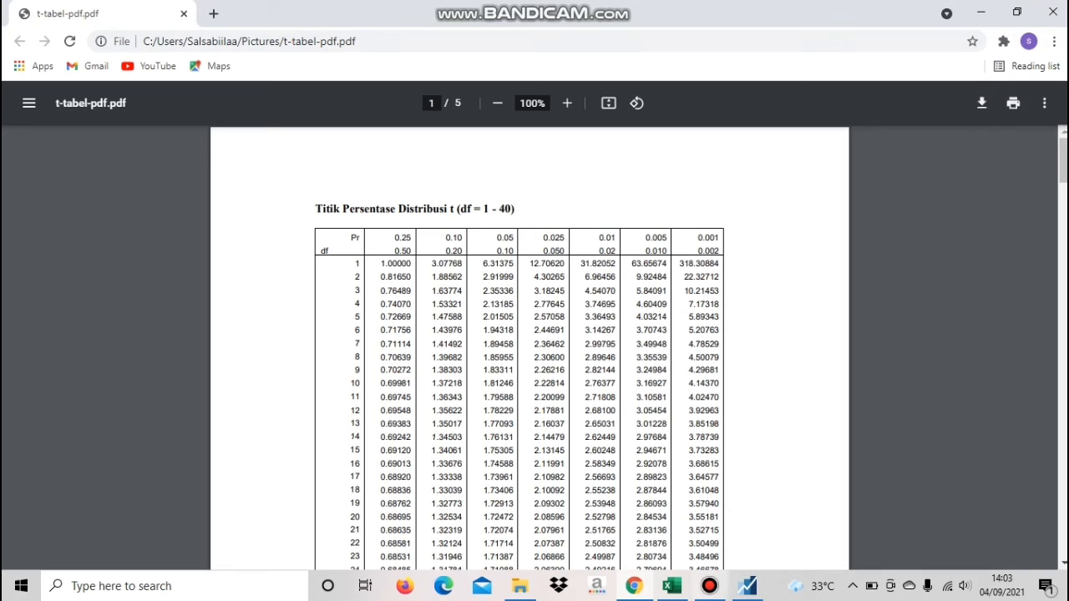
pyautogui.click(635, 587)
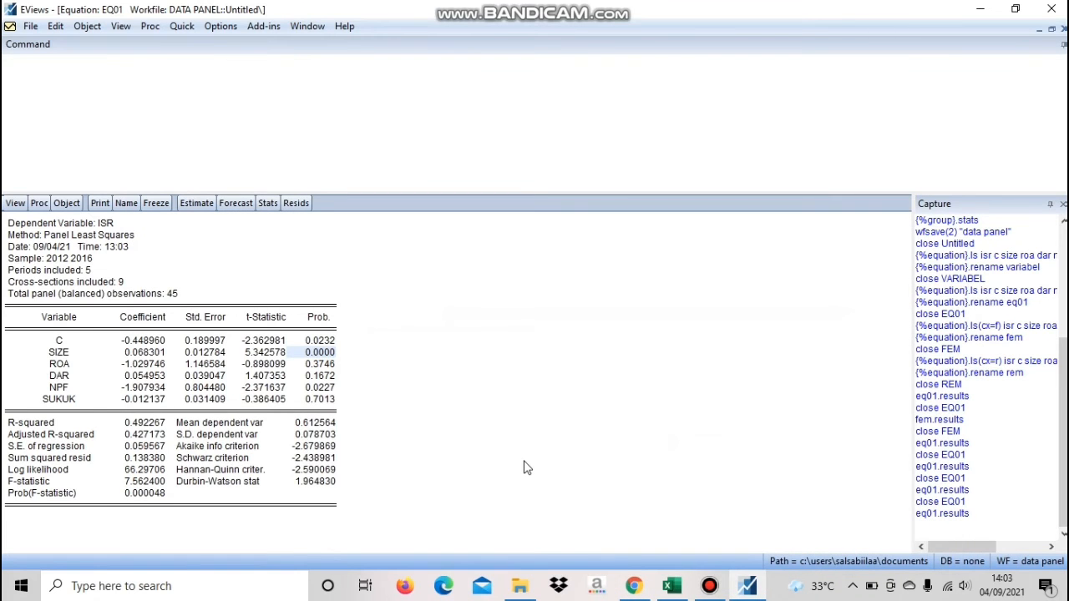
pyautogui.click(319, 354)
# Highlight SIZE's t-statistic, its full row and its coefficient to interpret the variable's effect on ISR
pyautogui.click(267, 341)
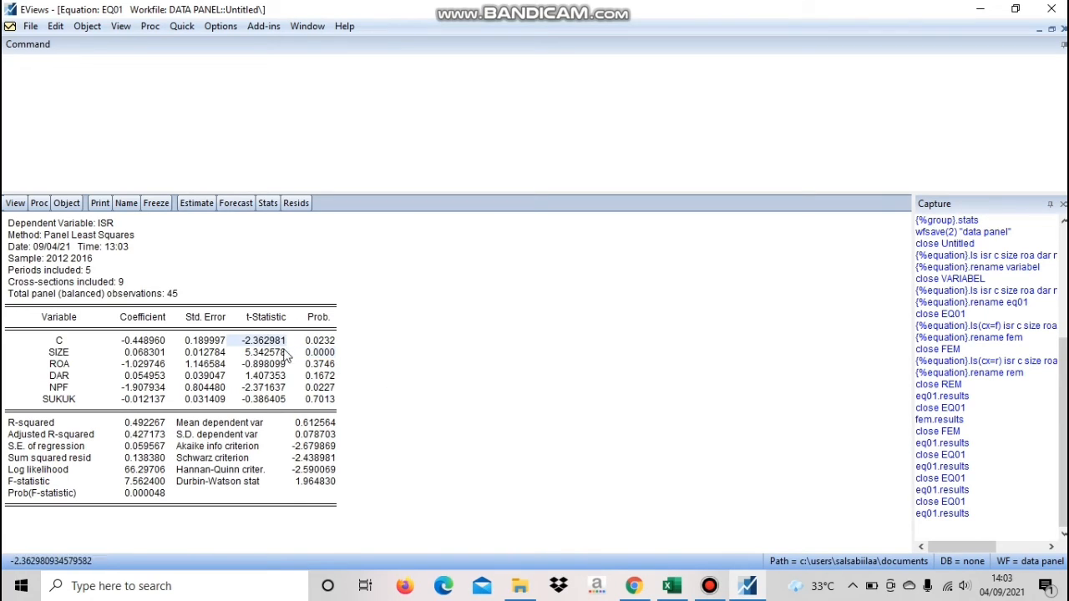
pyautogui.click(271, 354)
pyautogui.moveTo(50, 354); pyautogui.dragTo(319, 359)
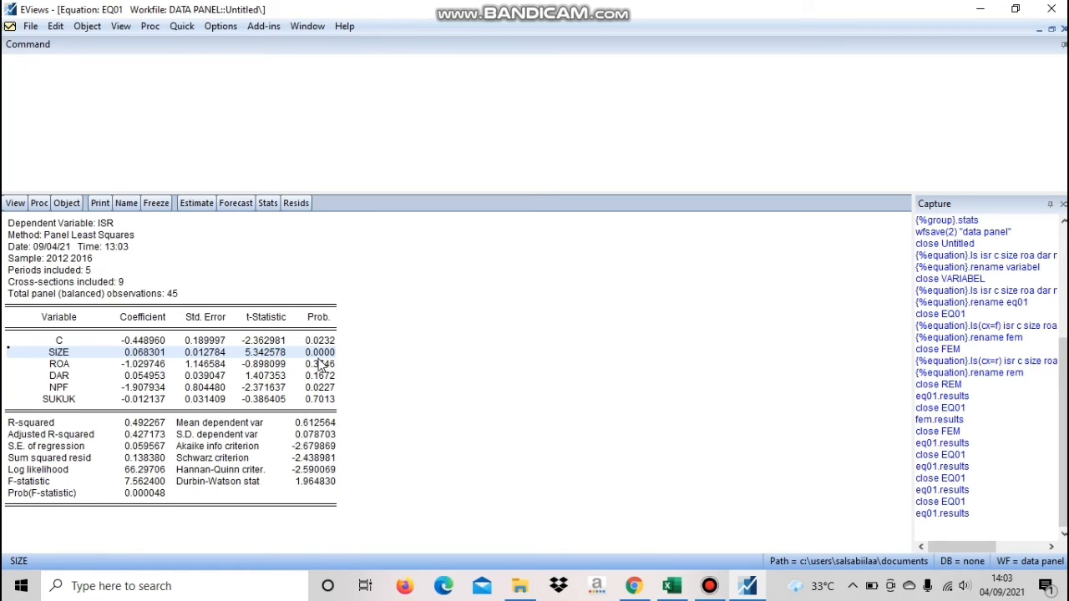
pyautogui.click(156, 353)
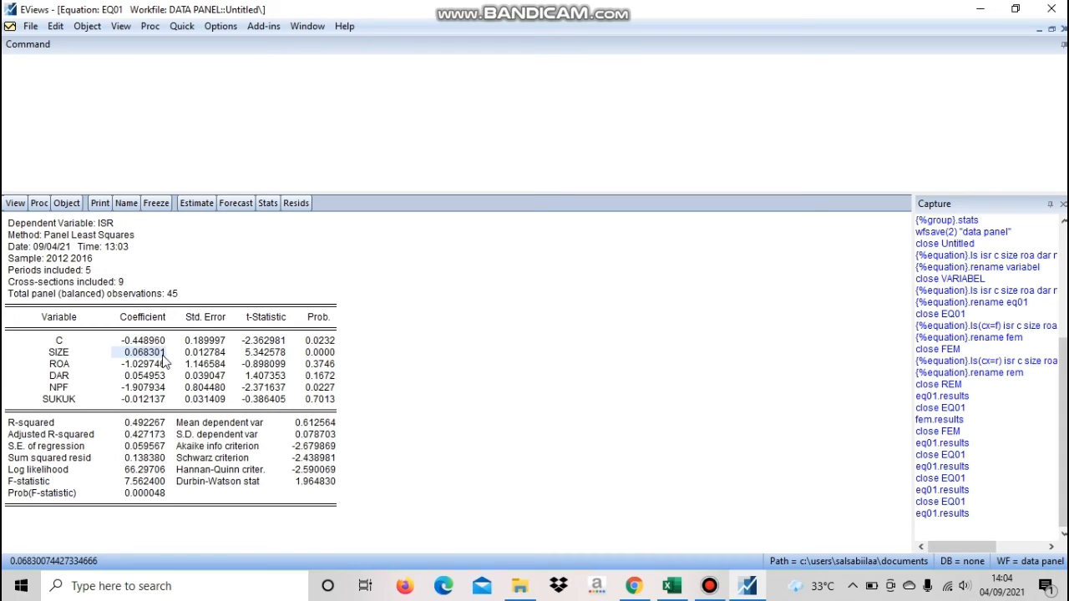
# Compare ROA's t-statistic with the df 39 value of the t table in Chrome, then highlight ROA's probability in EViews
pyautogui.moveTo(75, 369); pyautogui.dragTo(308, 372)
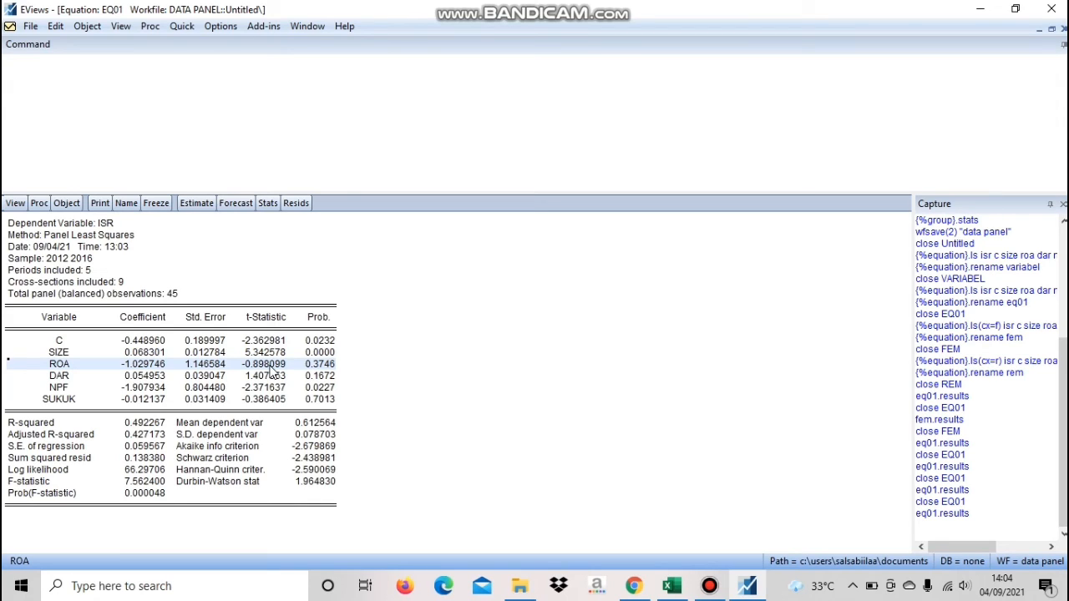
pyautogui.click(271, 370)
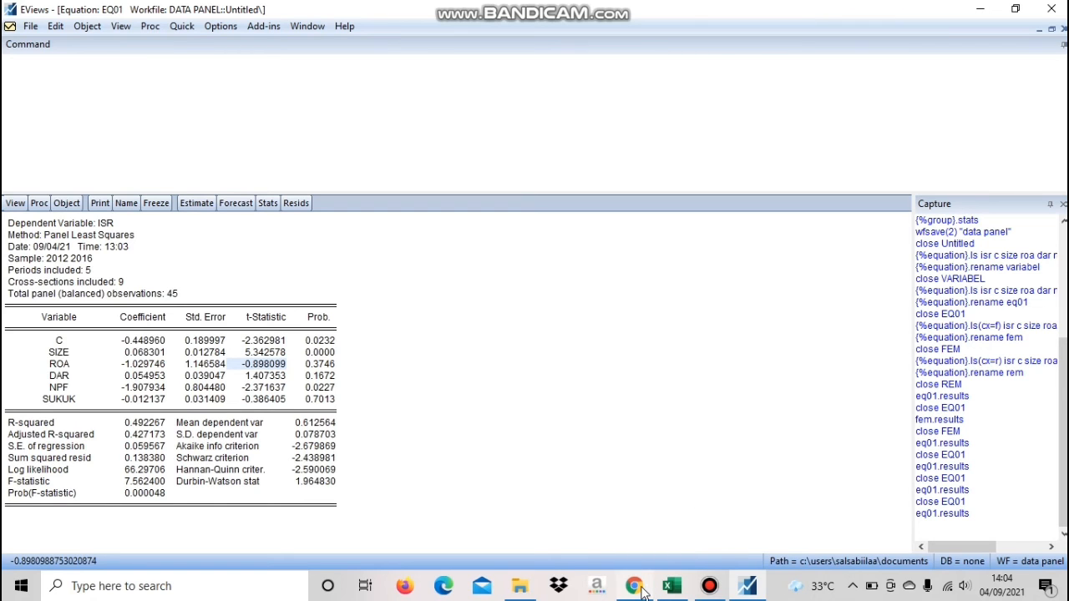
pyautogui.moveTo(643, 586)
pyautogui.click(625, 525)
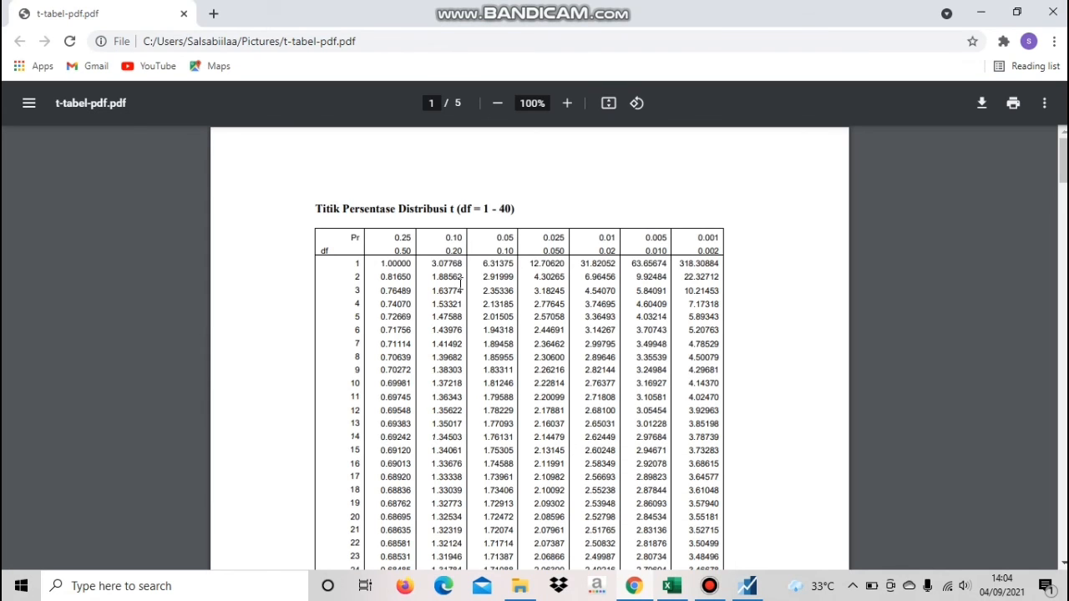
pyautogui.scroll(-5, 487, 338)
pyautogui.scroll(3, 487, 338)
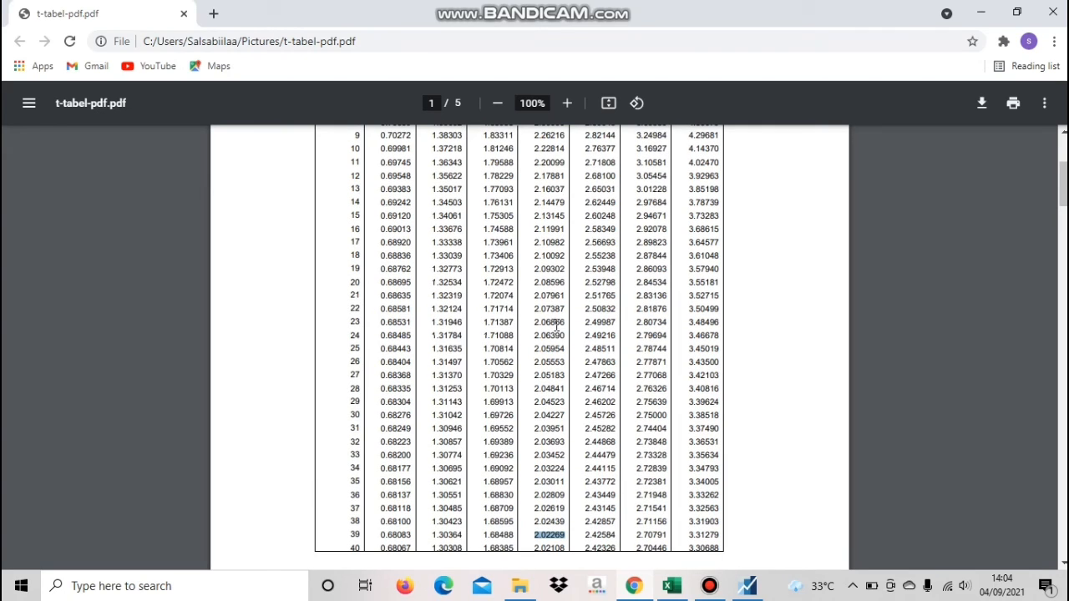
pyautogui.scroll(-4, 556, 325)
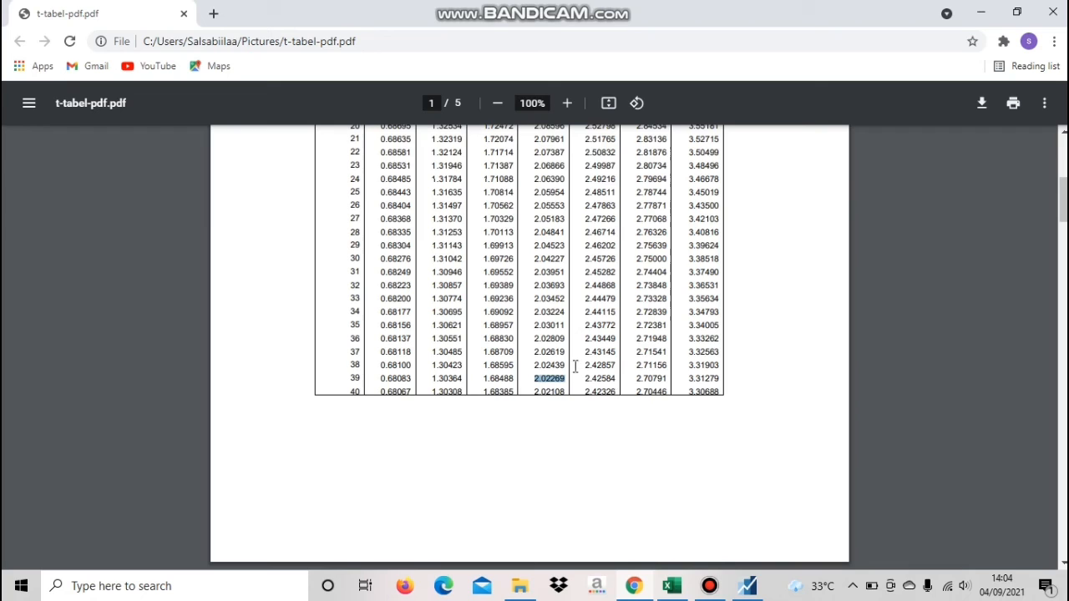
pyautogui.click(647, 588)
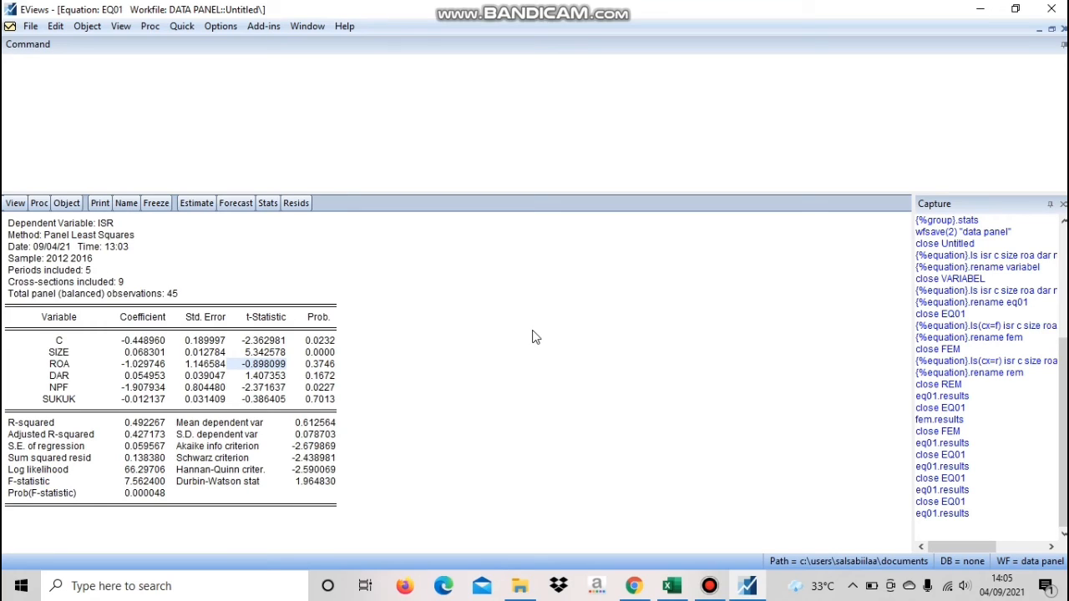
pyautogui.click(326, 366)
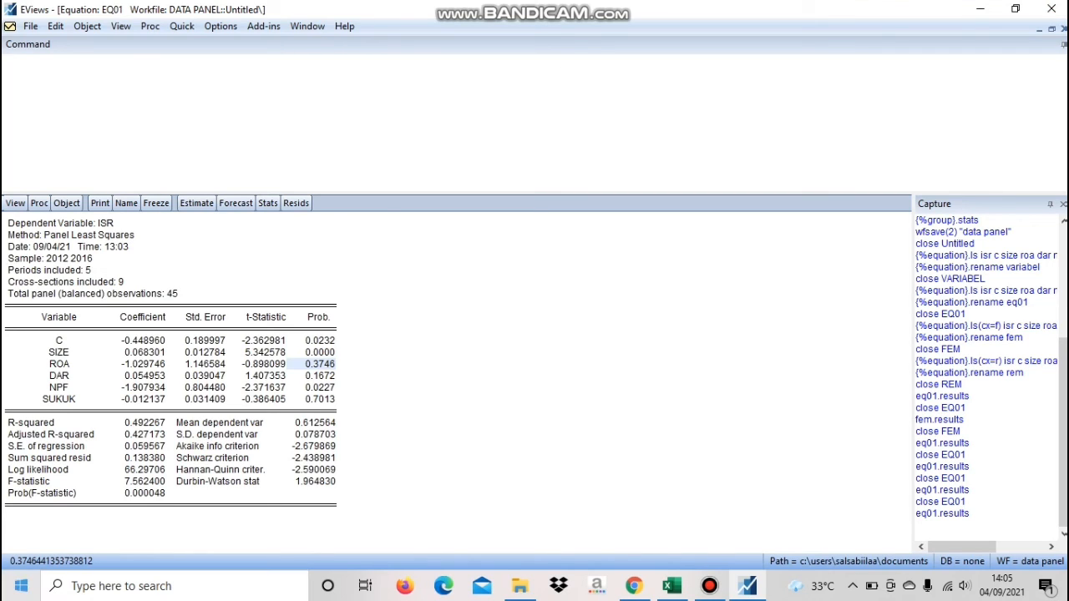
# Compare DAR's t-statistic with the t table in Chrome, then highlight DAR's t-statistic and probability in EViews
pyautogui.click(136, 378)
pyautogui.moveTo(151, 380); pyautogui.dragTo(324, 378)
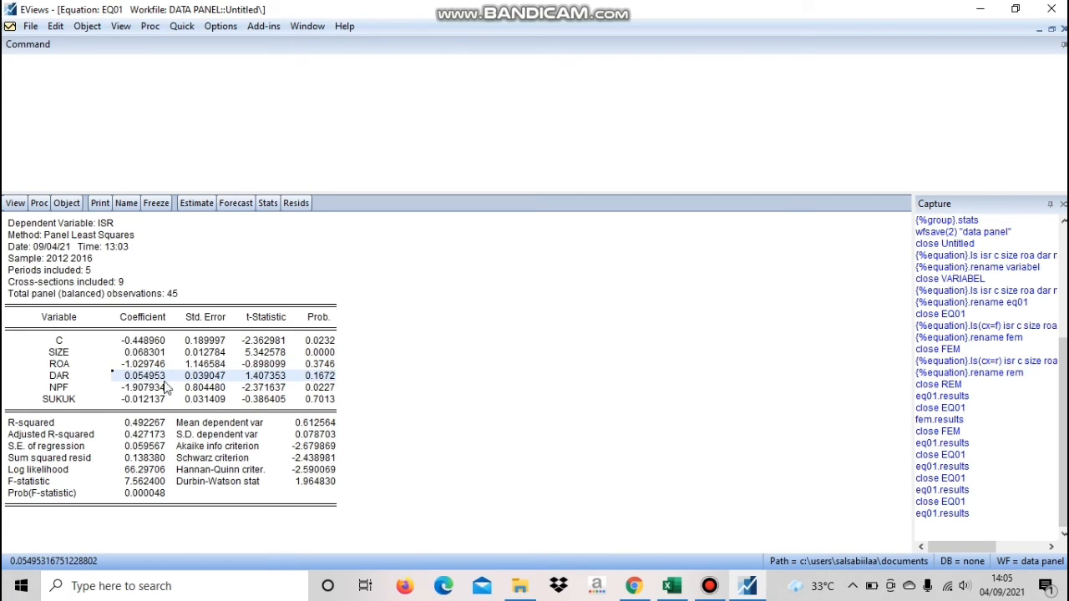
pyautogui.click(247, 379)
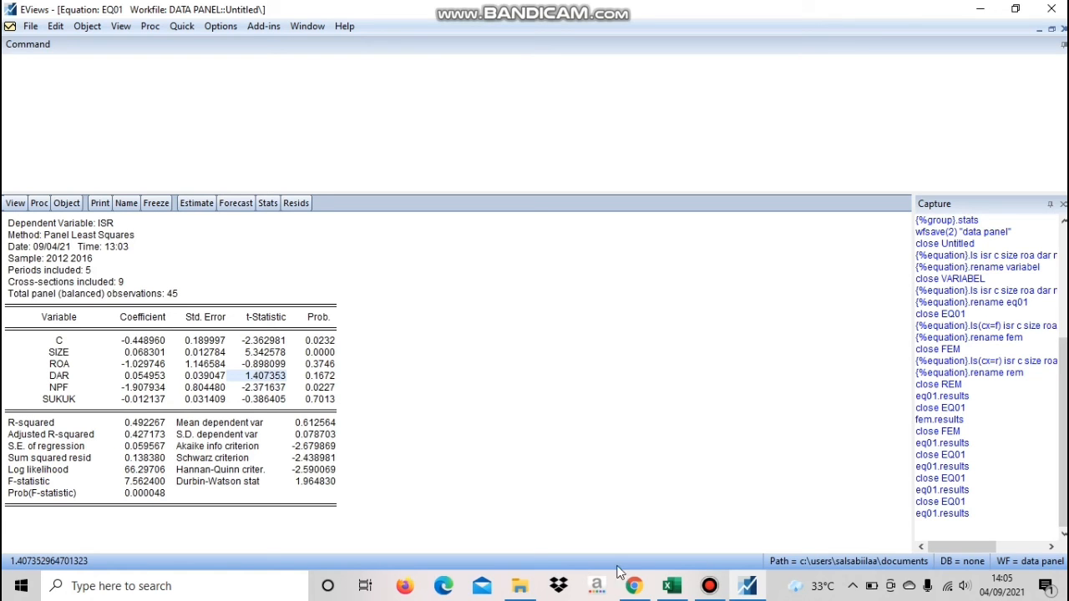
pyautogui.click(635, 587)
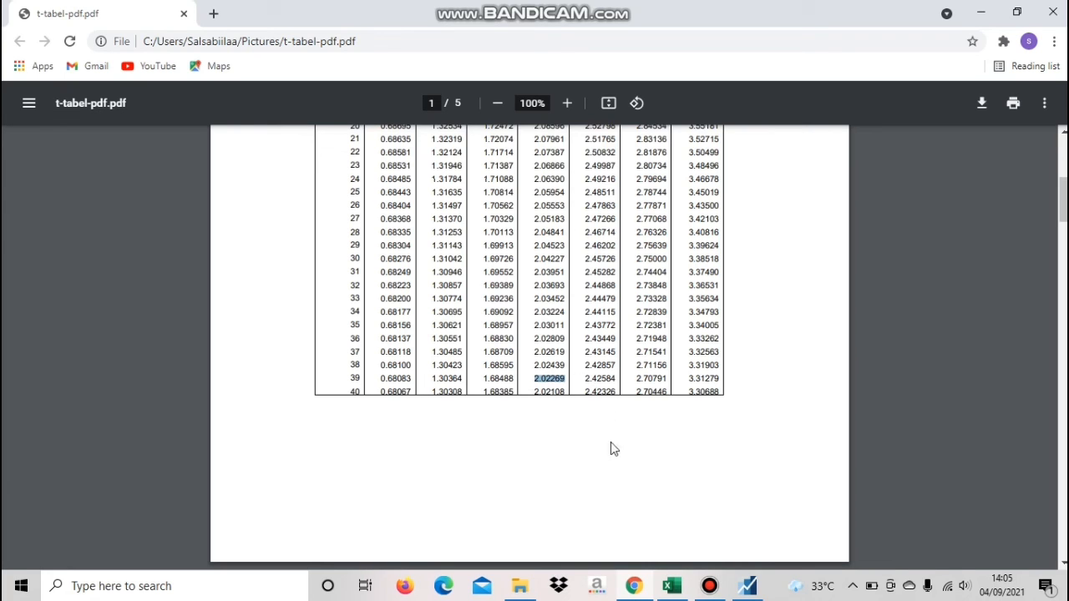
pyautogui.click(635, 588)
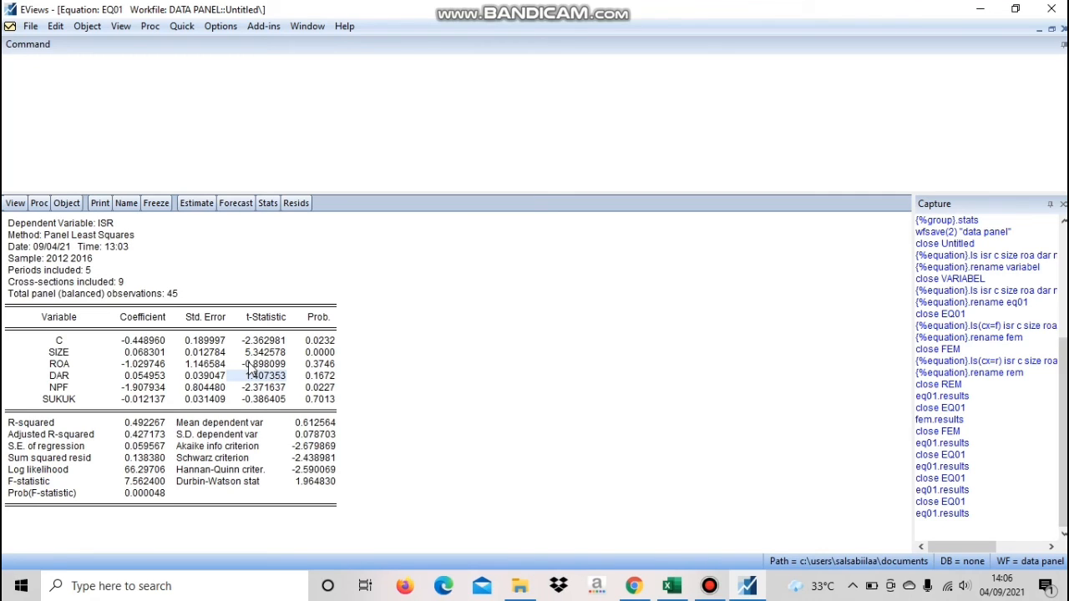
pyautogui.click(305, 378)
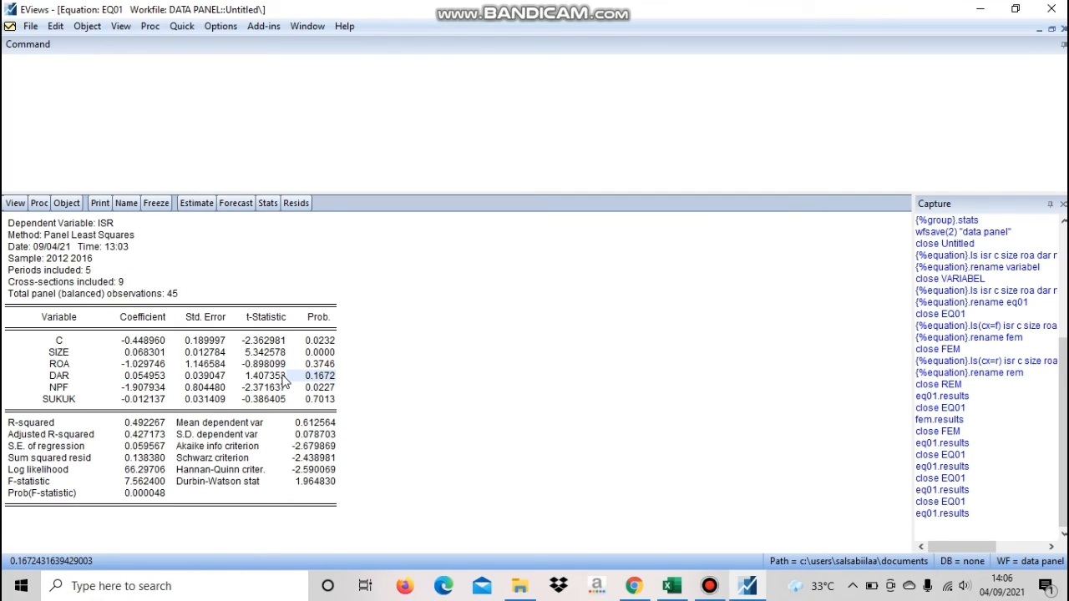
pyautogui.moveTo(272, 382); pyautogui.dragTo(326, 378)
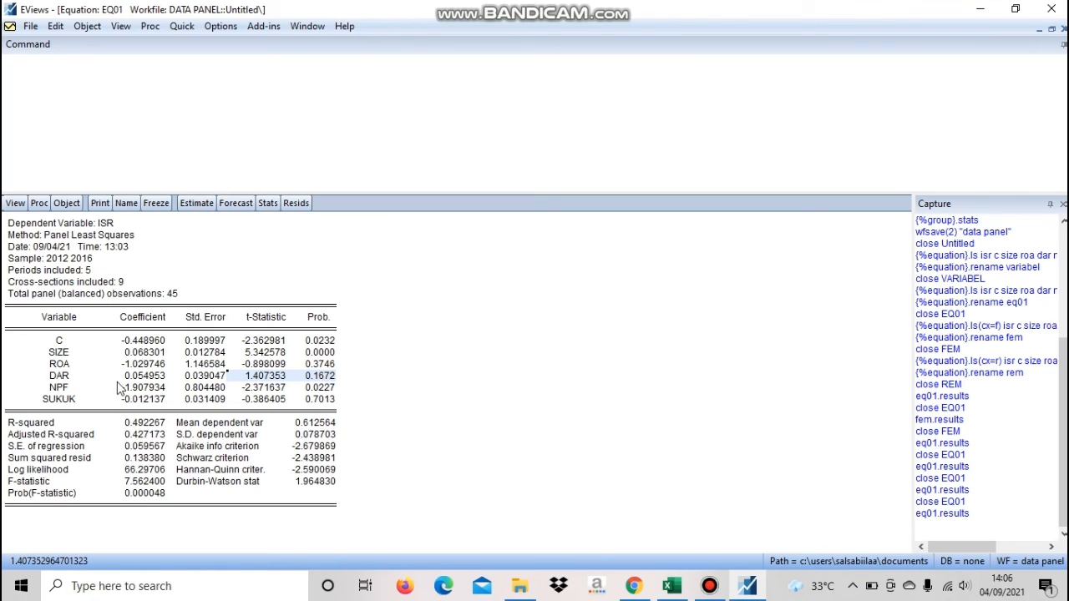
# Highlight NPF's row and t-statistic, and compare the statistic with the df 39 value of the t table in Chrome
pyautogui.moveTo(66, 389); pyautogui.dragTo(332, 390)
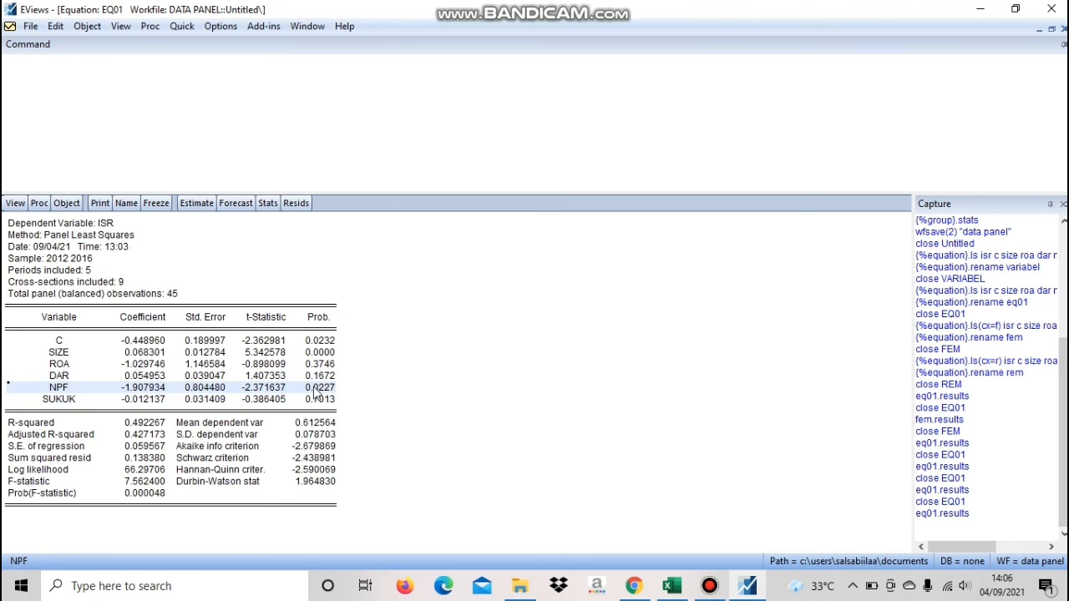
pyautogui.click(288, 389)
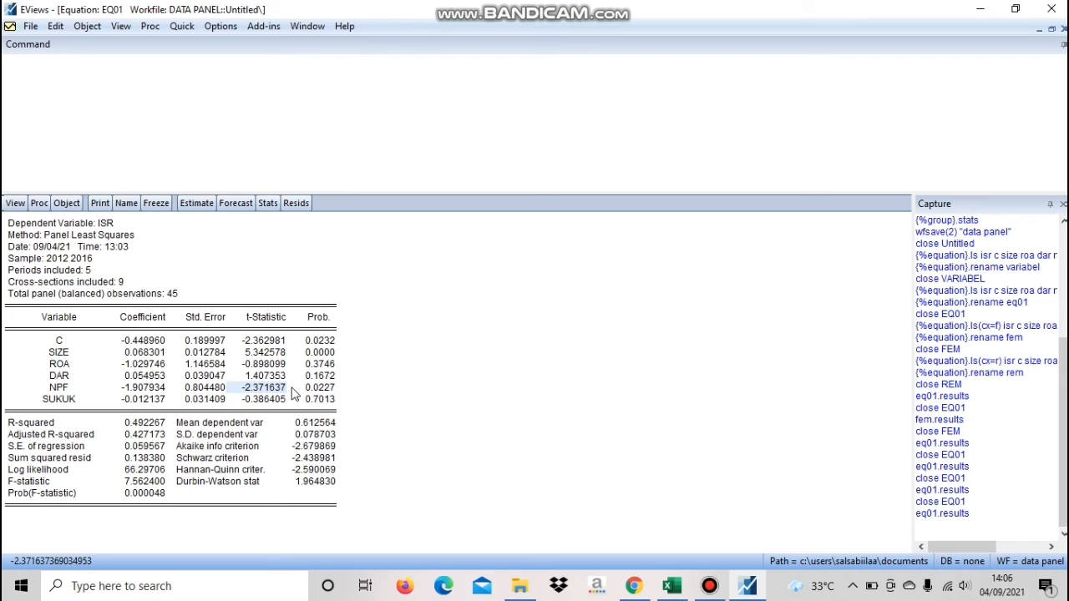
pyautogui.click(634, 586)
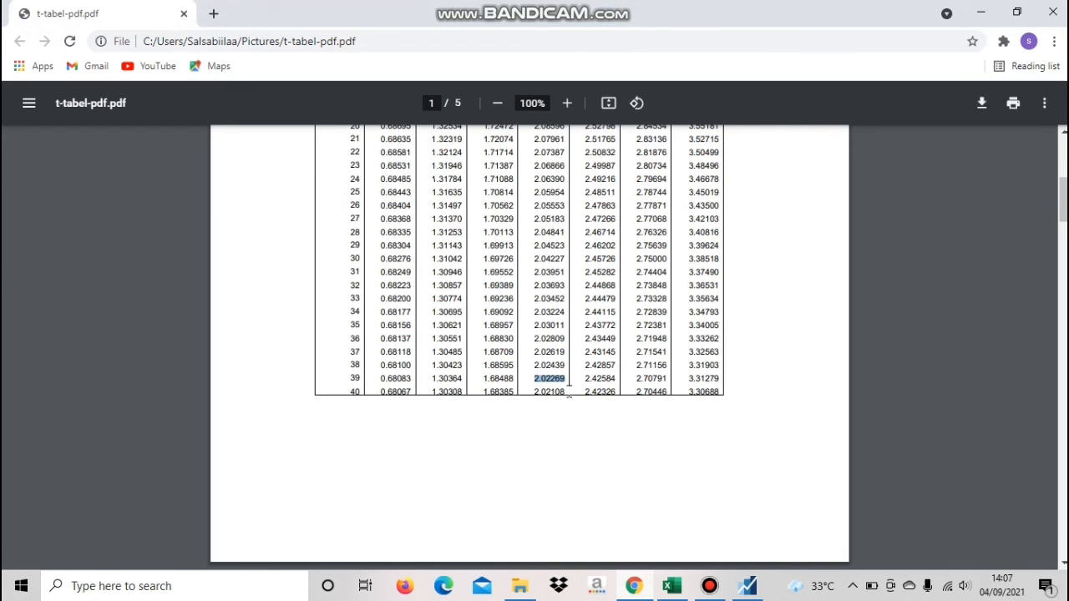
pyautogui.click(636, 586)
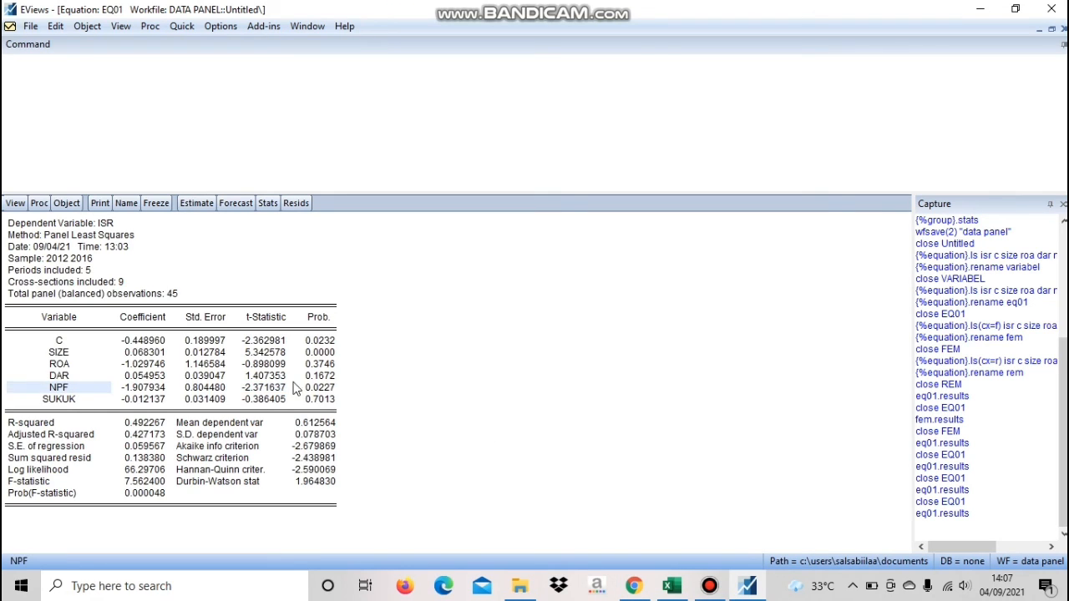
# Highlight NPF's t-statistic, probability and coefficient in the EViews output to interpret the variable's effect on ISR
pyautogui.click(288, 379)
pyautogui.click(287, 387)
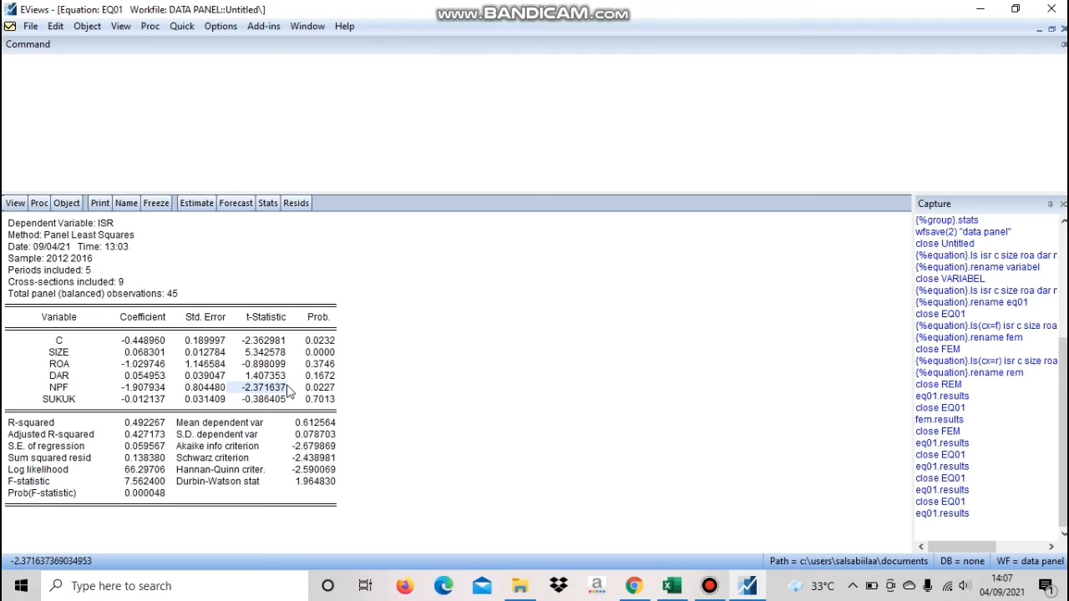
pyautogui.click(330, 389)
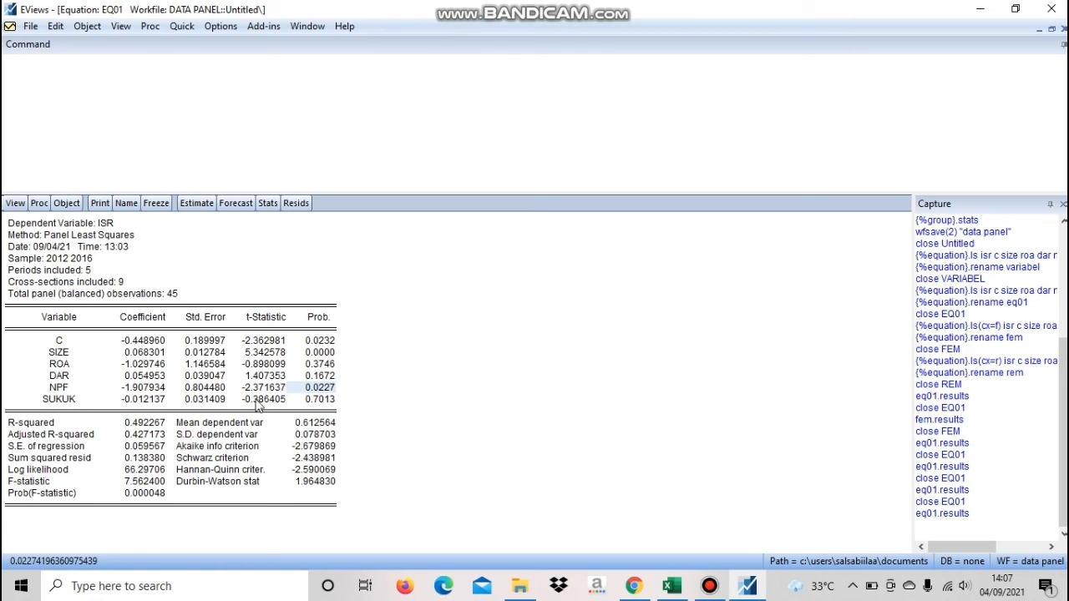
pyautogui.click(145, 391)
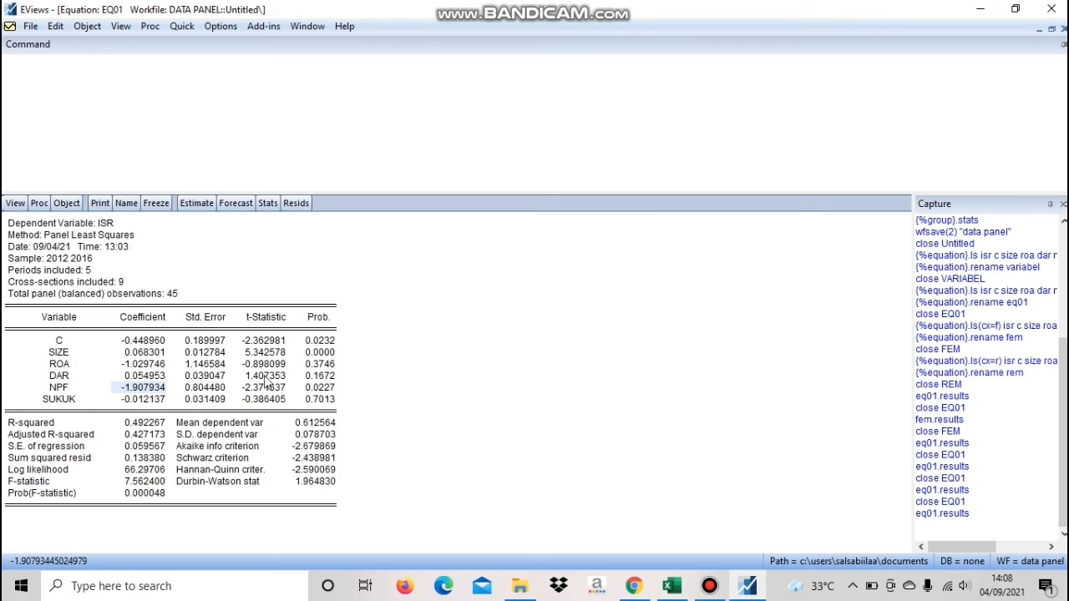
# Highlight SUKUK's coefficient and t-statistic, compare the statistic with the t table in Chrome, and highlight SUKUK's probability in EViews
pyautogui.click(156, 400)
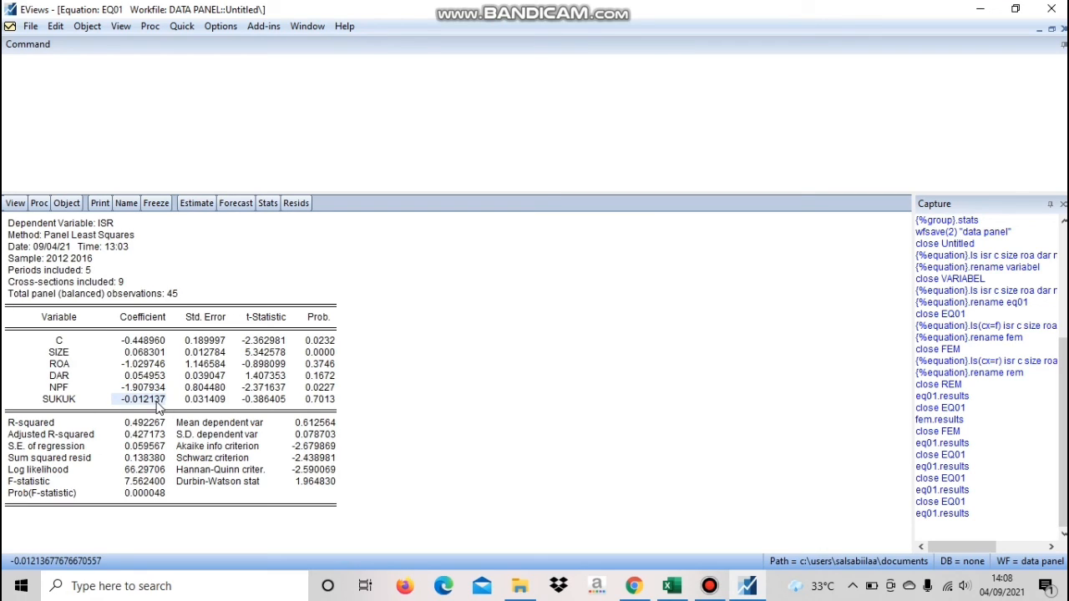
pyautogui.click(274, 401)
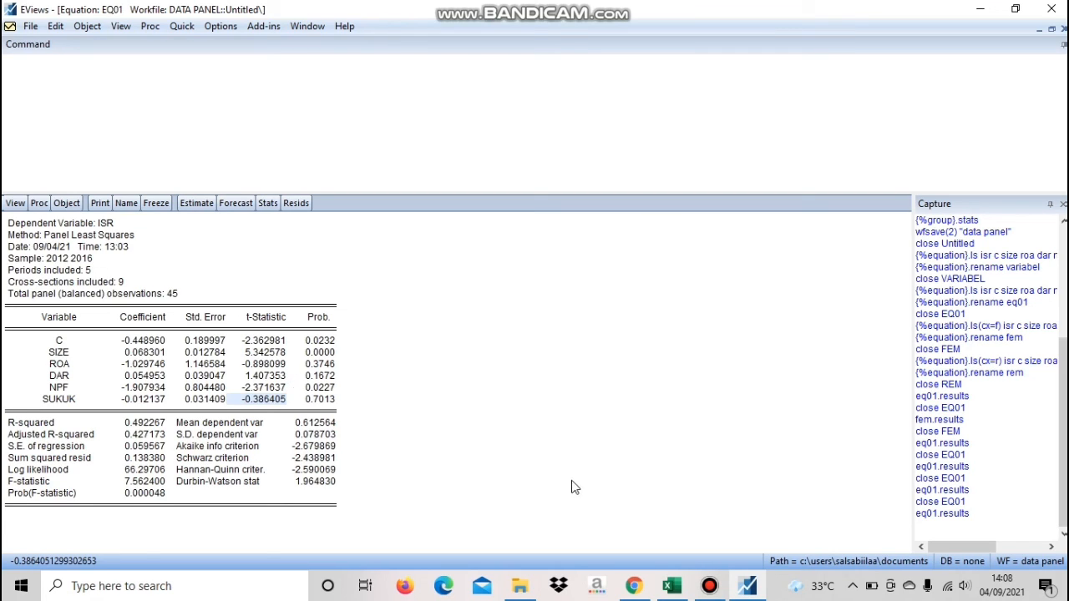
pyautogui.click(635, 587)
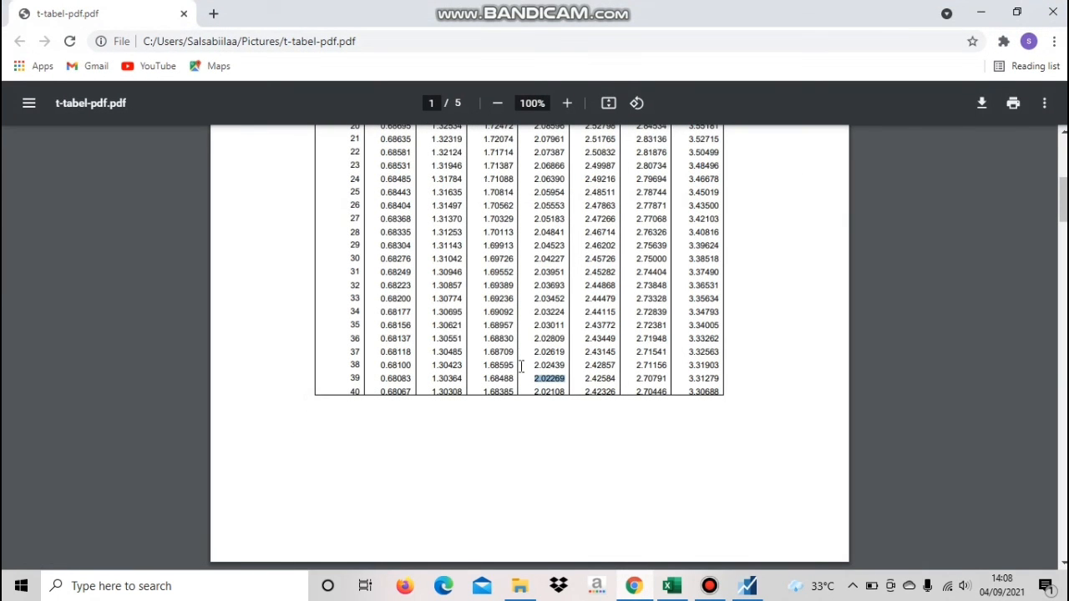
pyautogui.click(635, 584)
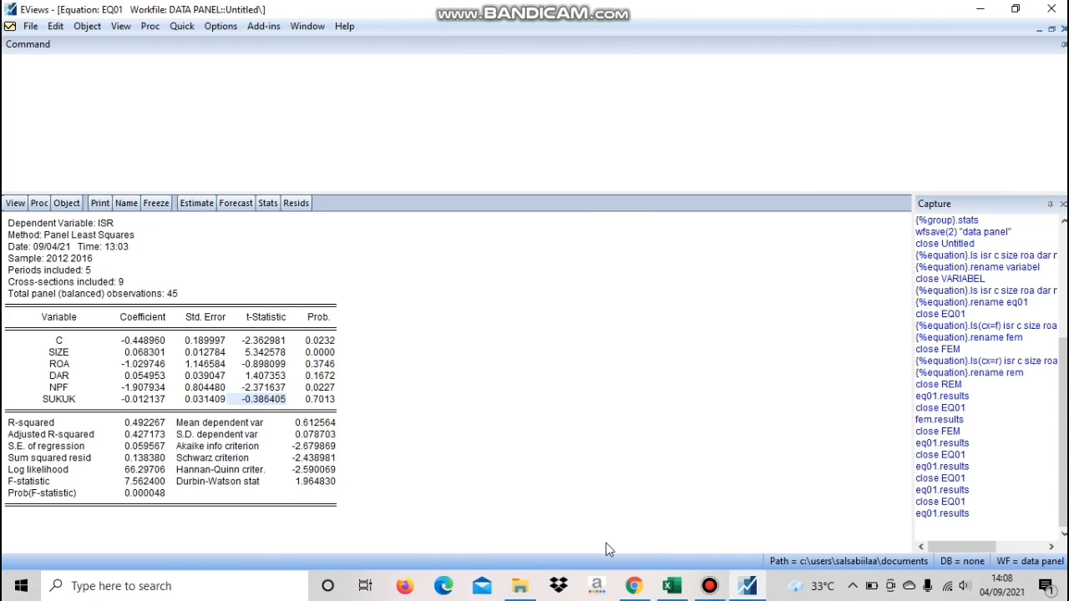
pyautogui.click(319, 400)
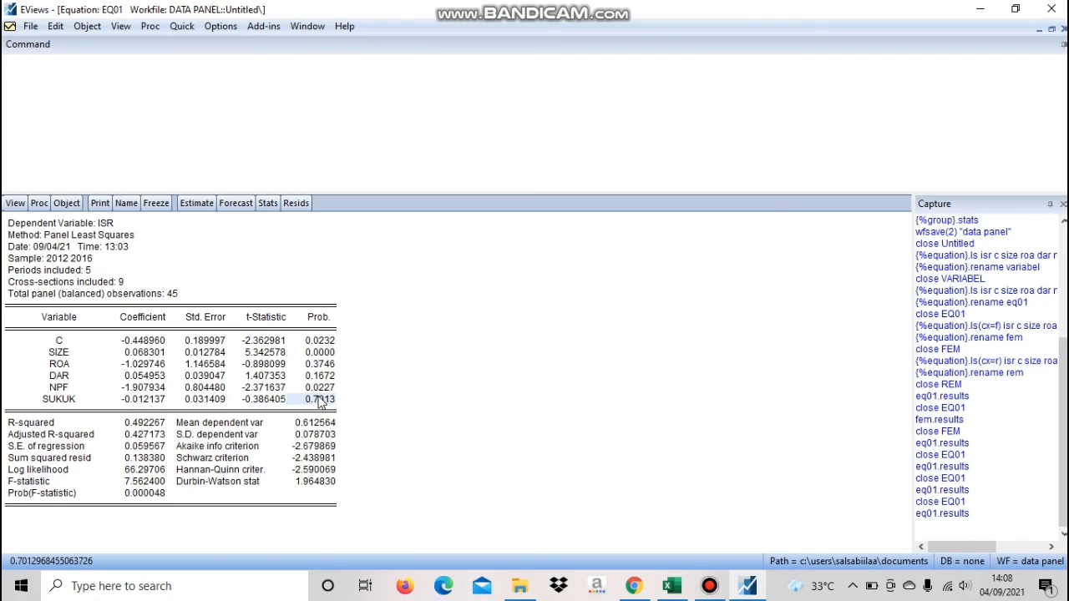